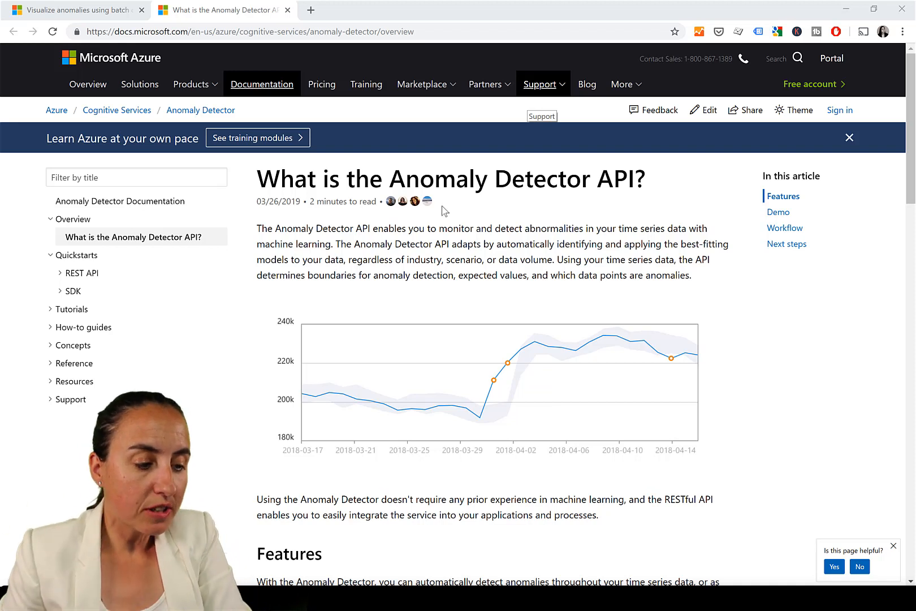
Open the batch anomaly detection tutorial tab and read through its prerequisites and data file requirements
left_click(88, 12)
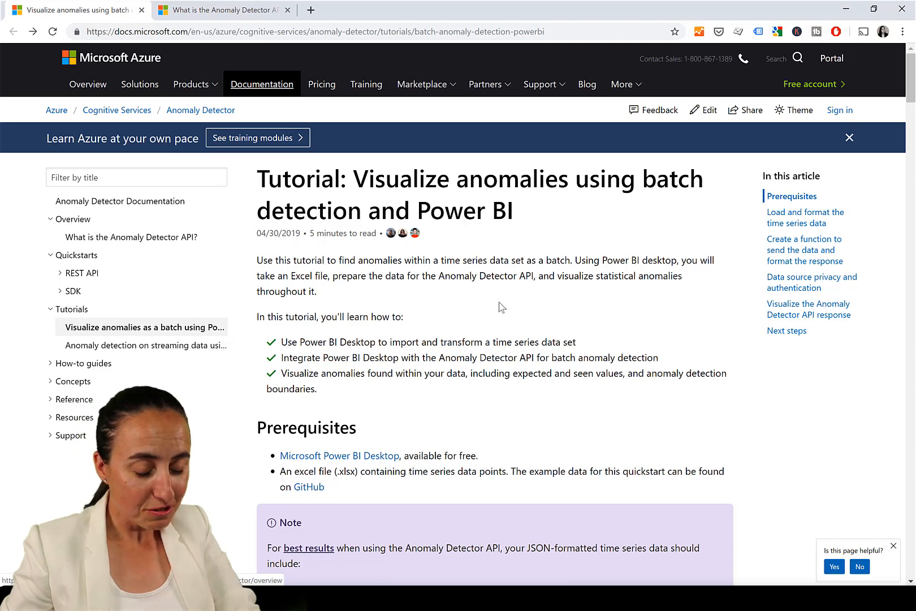
scroll(504, 324, "down", 2)
scroll(505, 324, "down", 1)
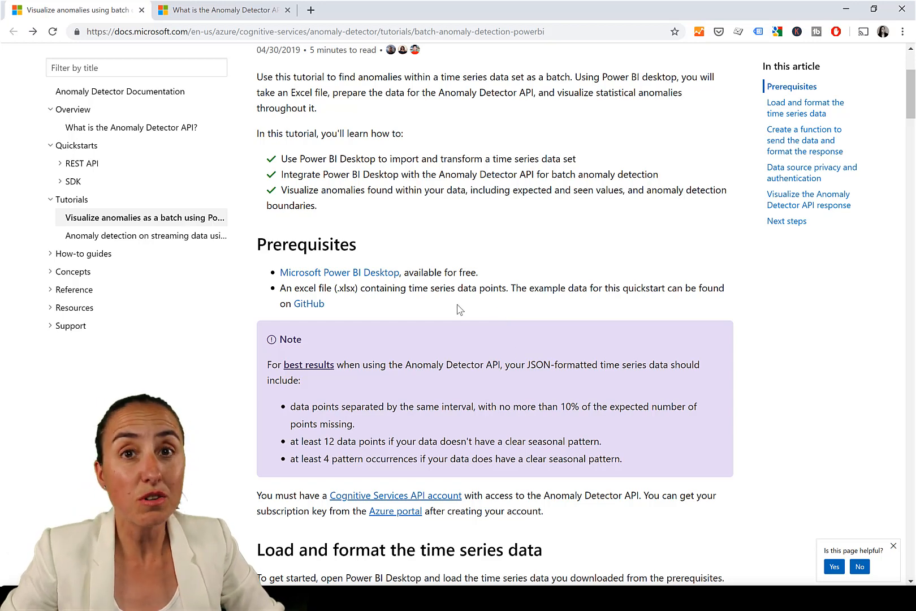
scroll(468, 282, "down", 1)
scroll(449, 139, "down", 1)
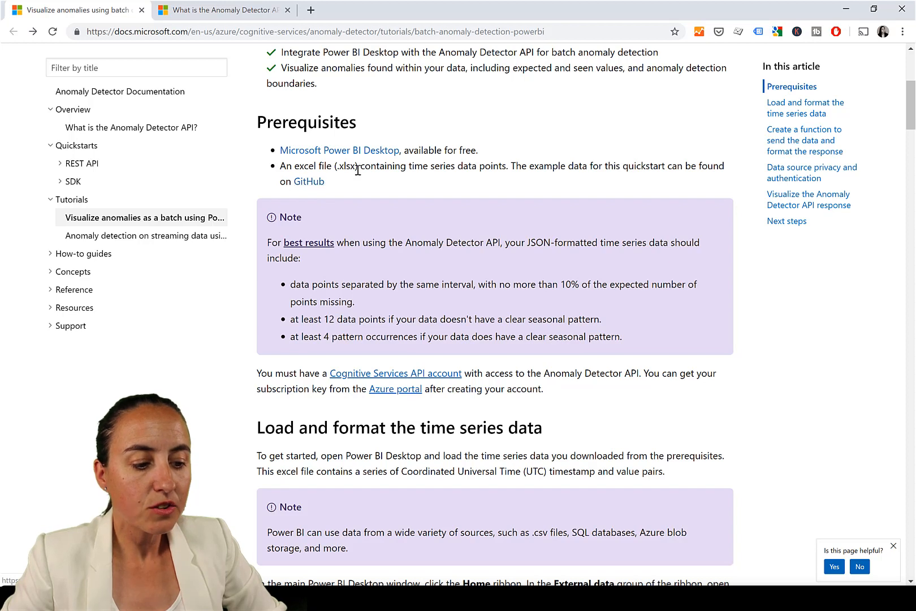
left_click_drag(358, 167, 336, 167)
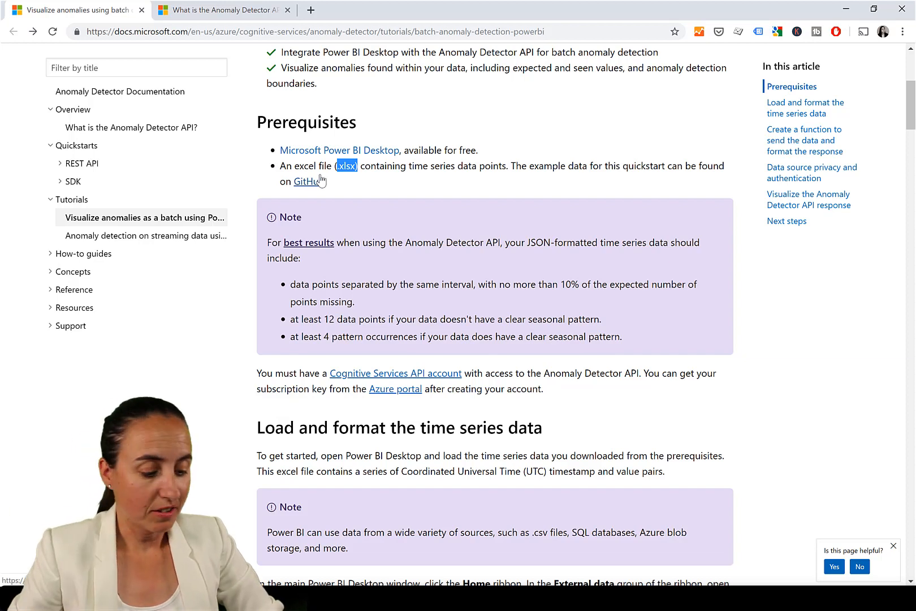
Switch to Power BI Desktop and create a blank query in the Power Query Editor
key("alt+Tab")
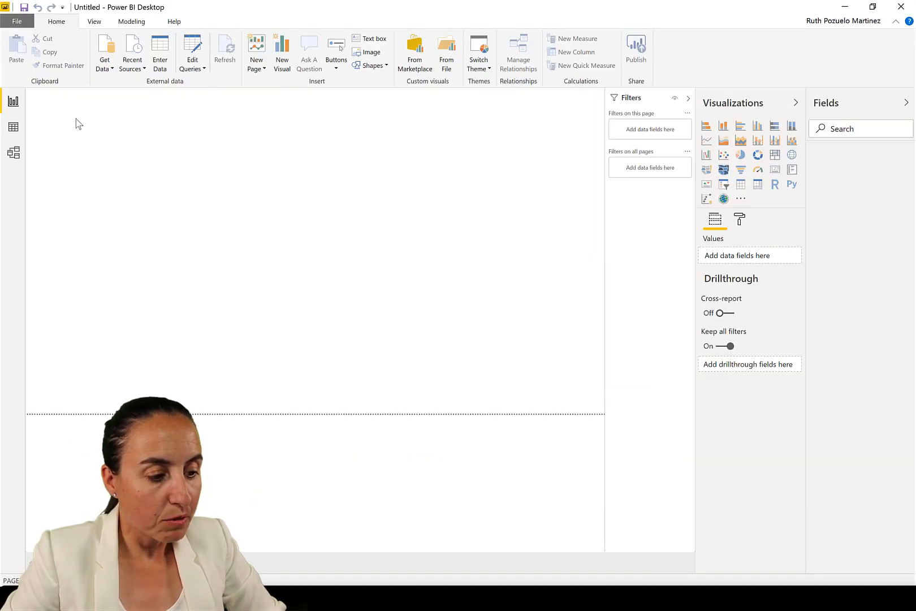
left_click(108, 67)
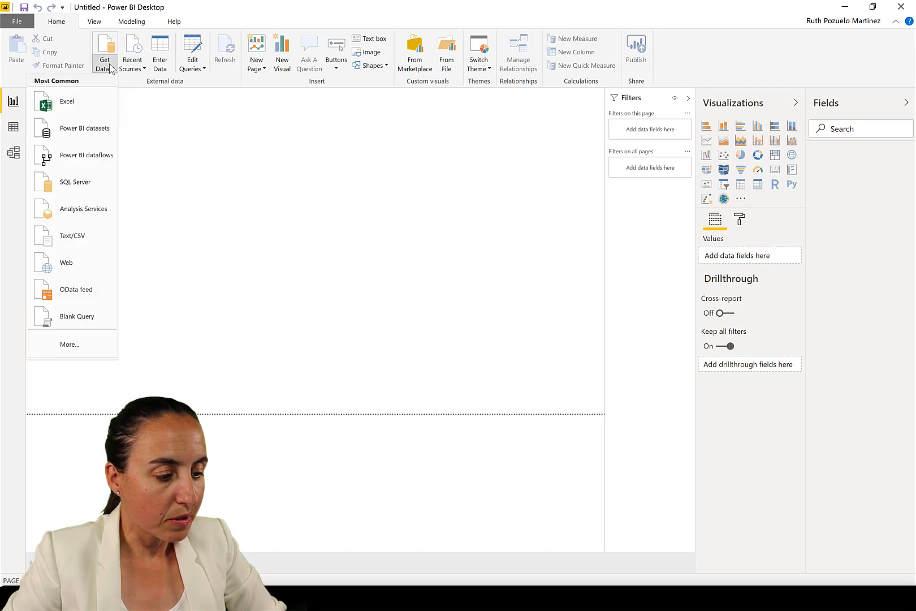
left_click(71, 312)
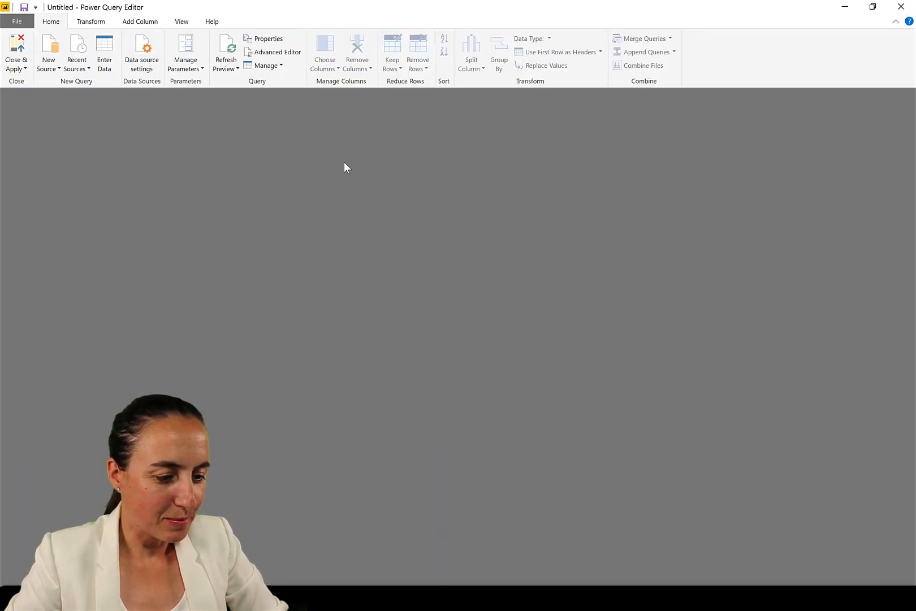
Open the full Get Data source list from the query editor
left_click(50, 65)
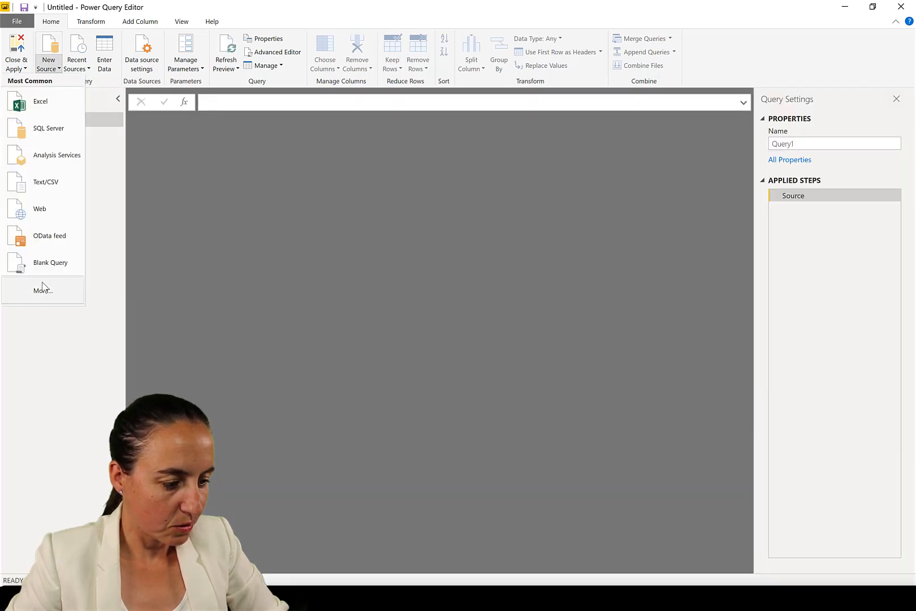
left_click(43, 288)
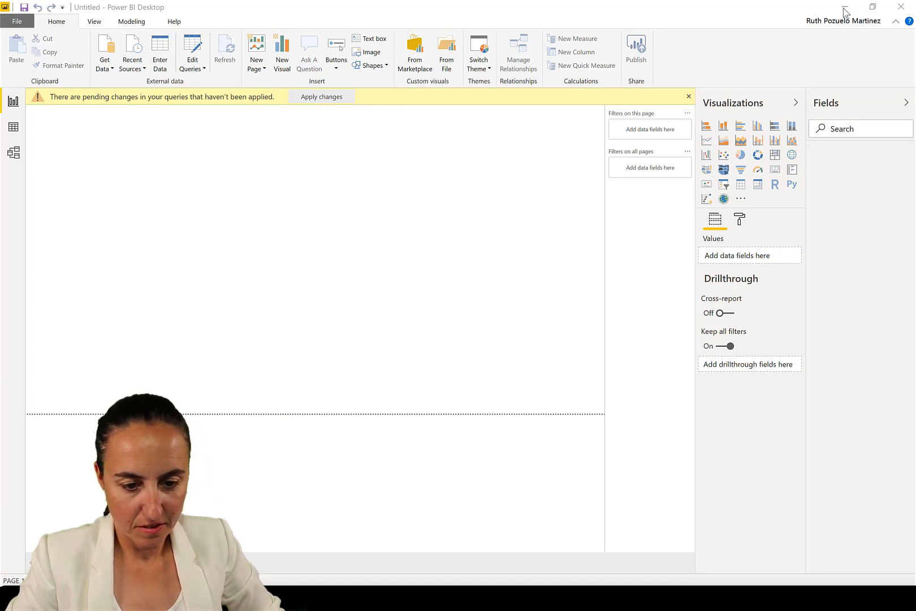
key("alt+Tab")
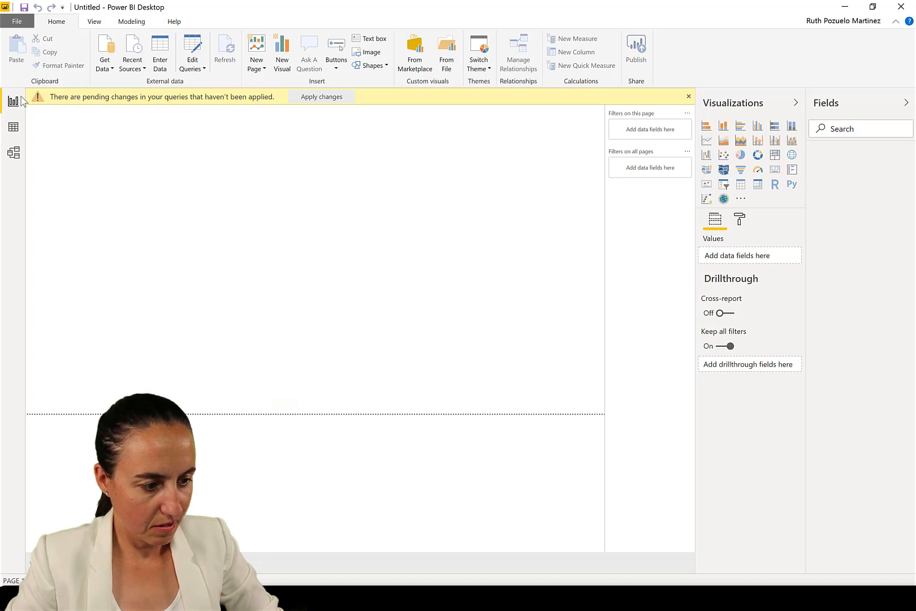
left_click(169, 598)
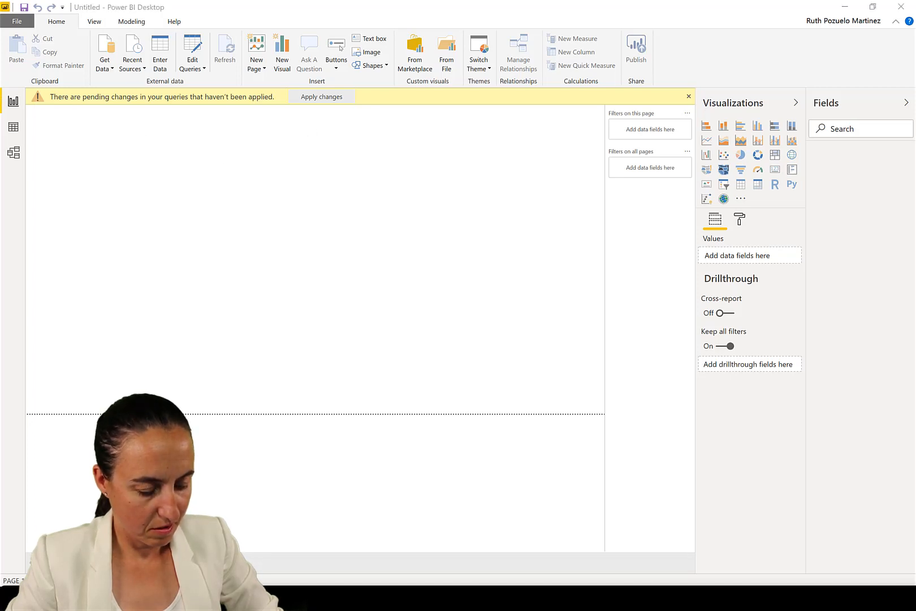
mouse_move(170, 599)
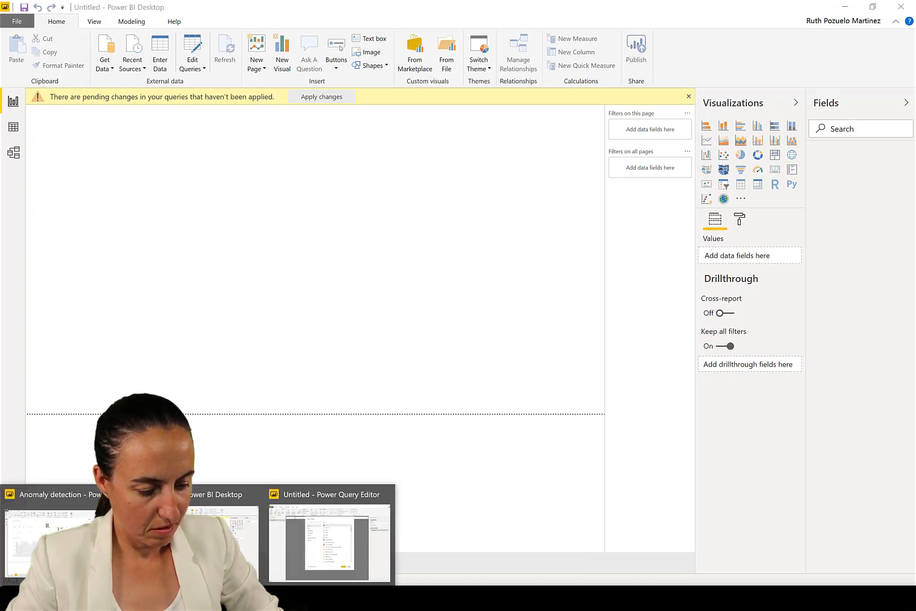
left_click(353, 548)
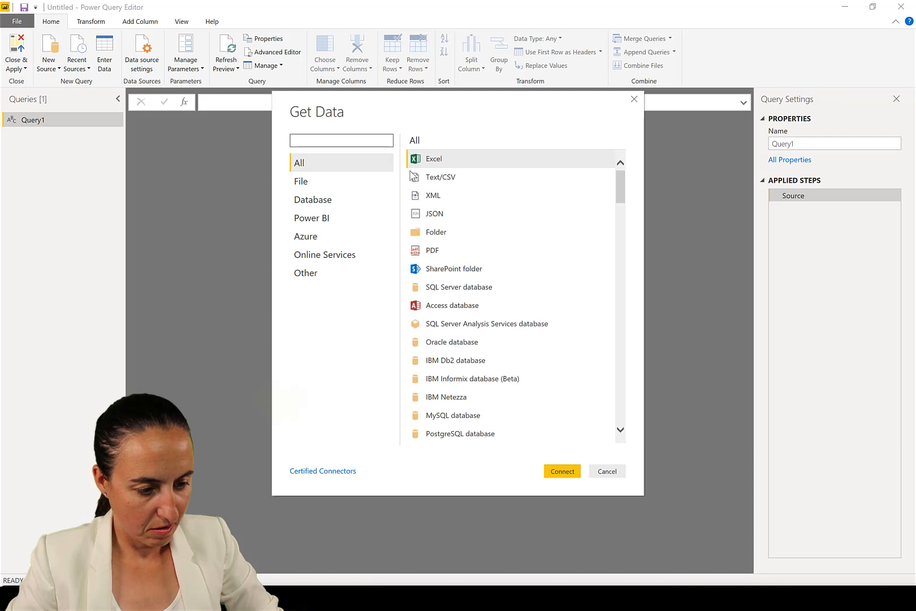
Connect to a JSON source and open the sample.json file
left_click(451, 217)
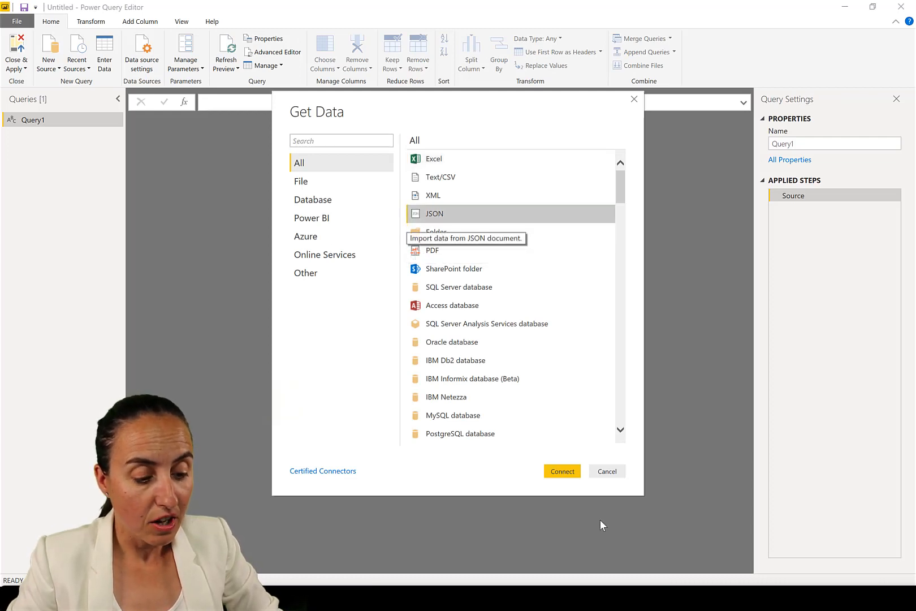
left_click(569, 471)
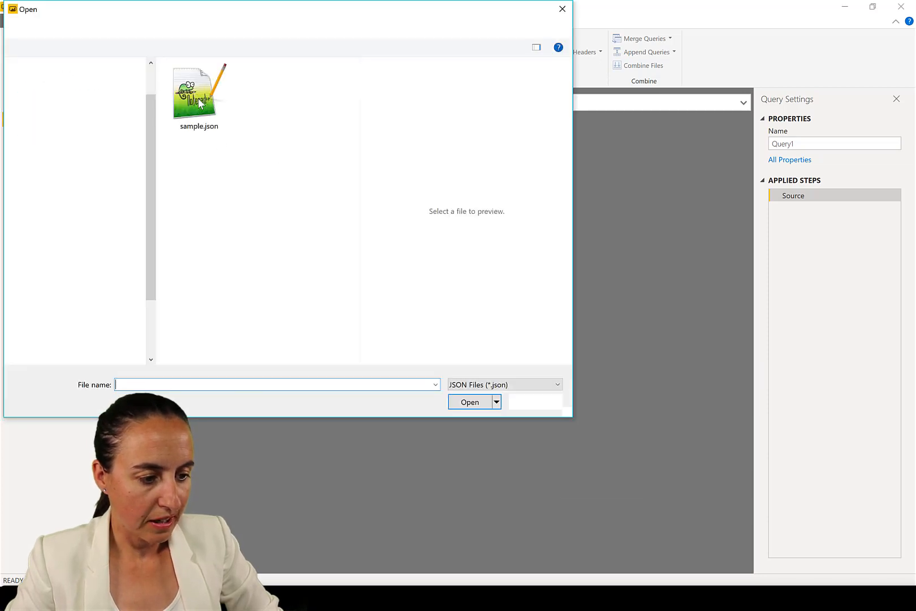
left_click(201, 104)
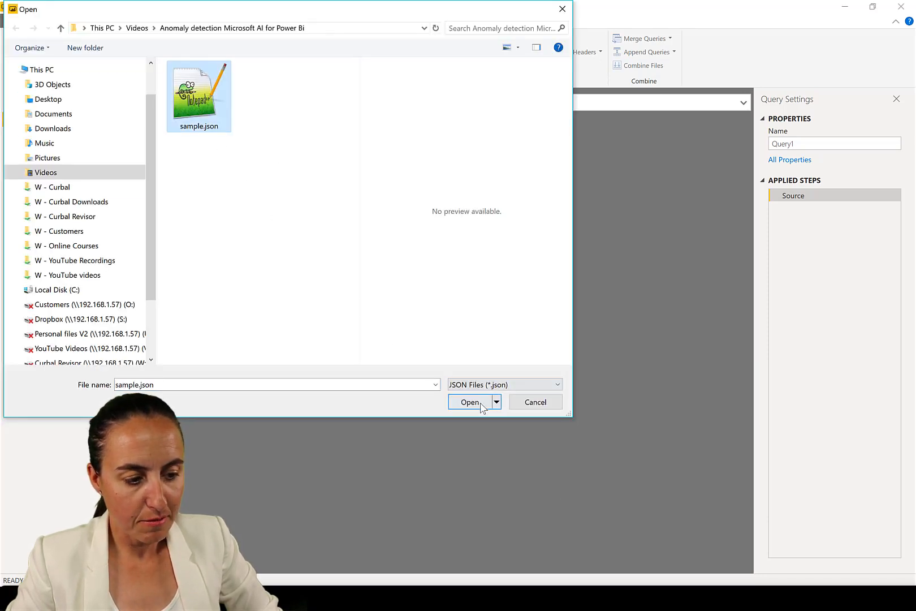
left_click(469, 402)
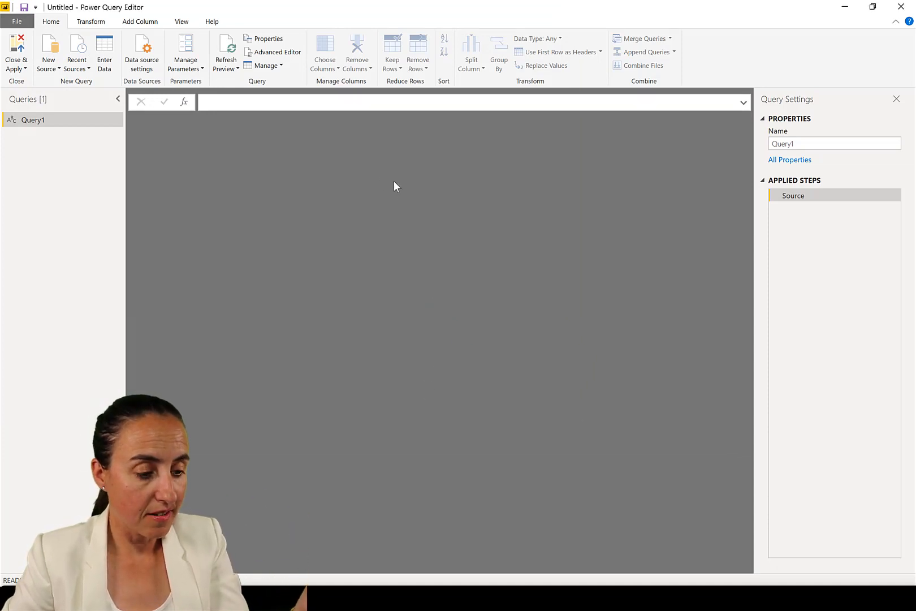
left_click(191, 134)
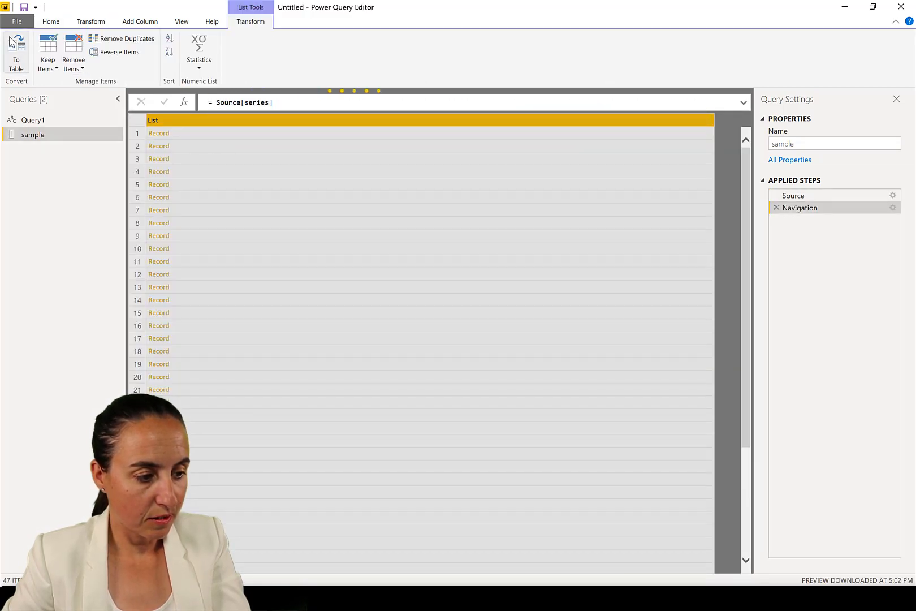
Convert the series list to a table with default options and expand its records into columns
left_click(13, 44)
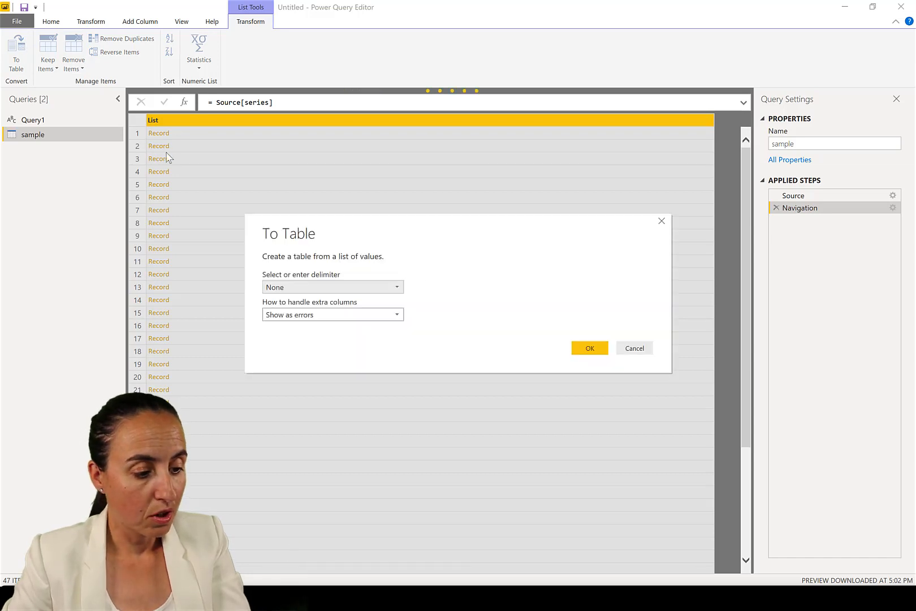
left_click(592, 347)
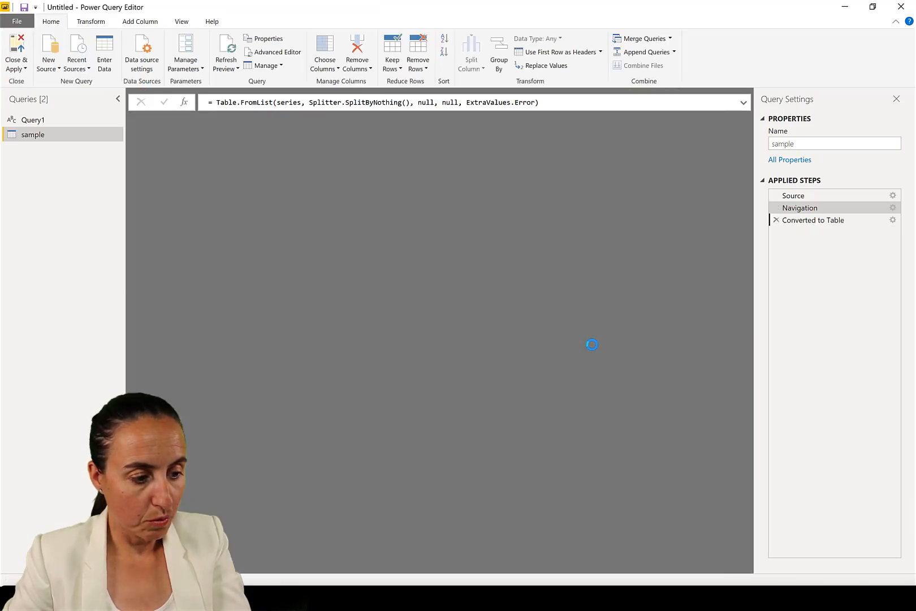
left_click(239, 120)
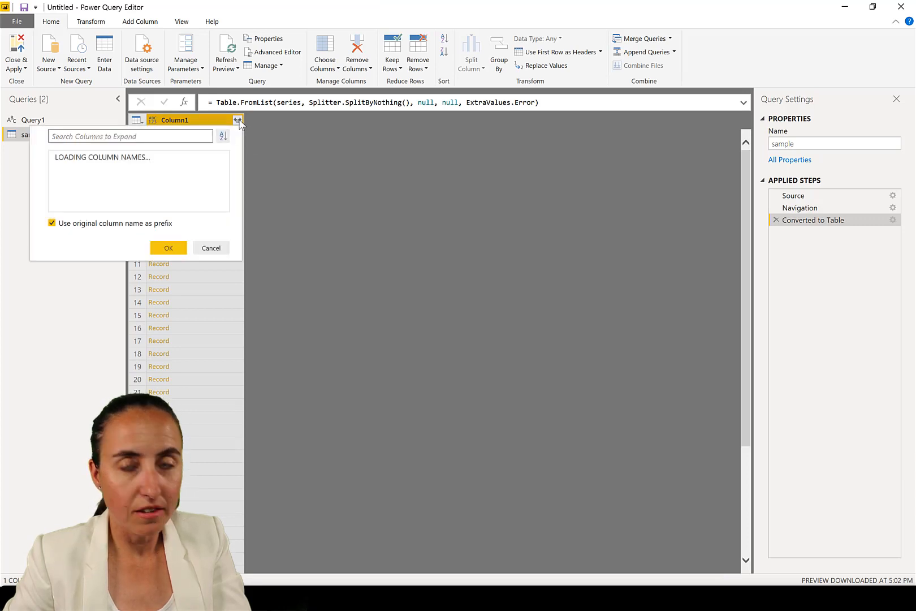
left_click(167, 266)
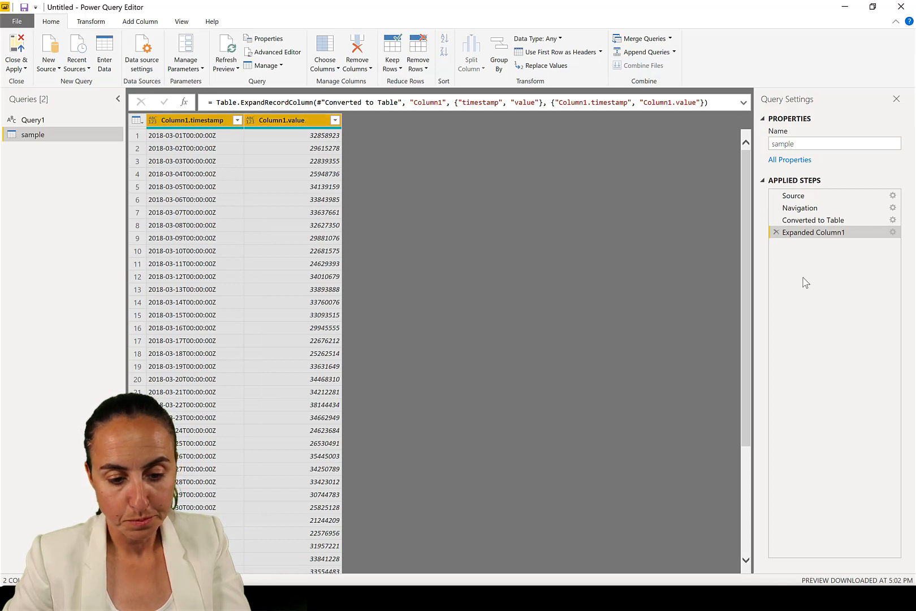
Edit the expand step to remove the Column1 prefix so the columns are named timestamp and value
left_click(894, 232)
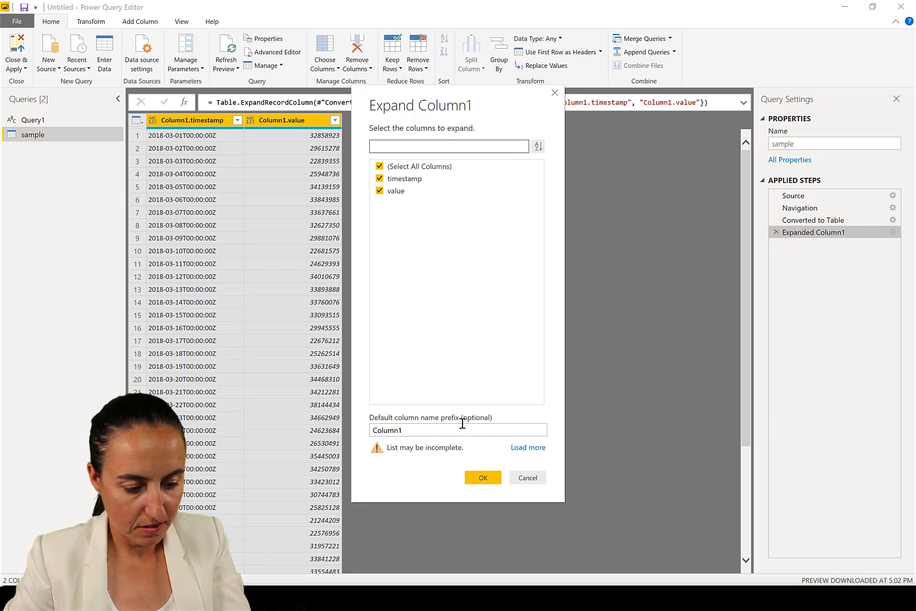
double_click(411, 430)
key("BackSpace")
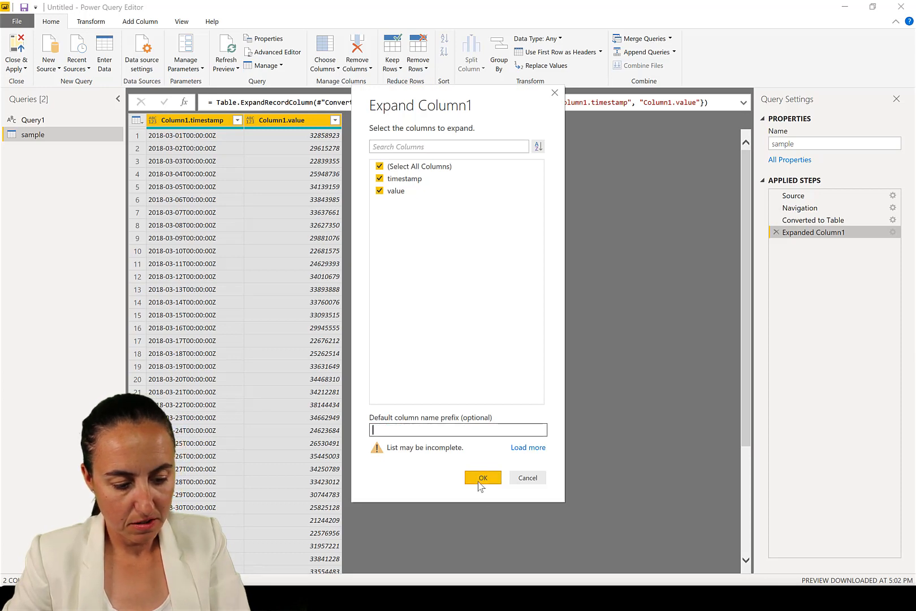
left_click(484, 477)
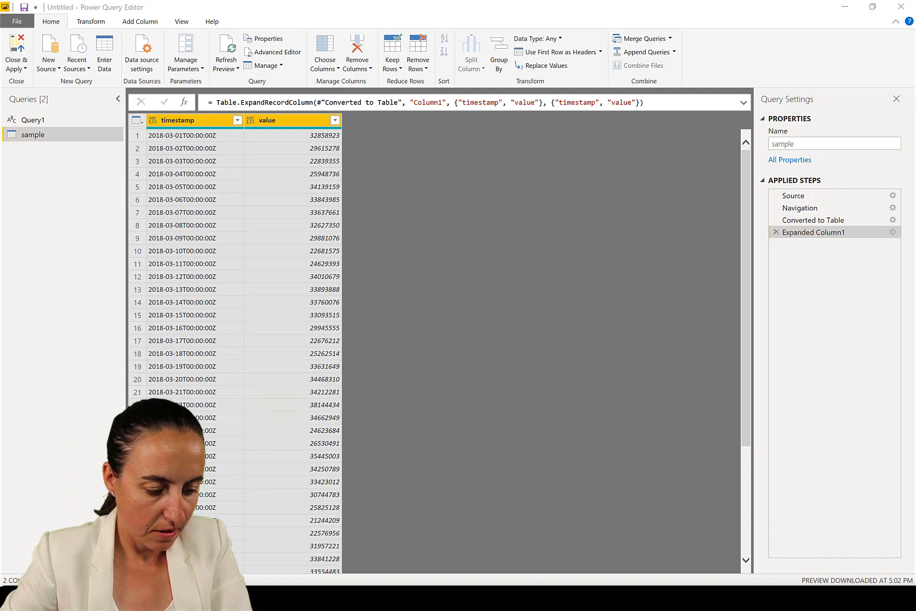
Switch to the tutorial and review the M function code that sends the data to the Anomaly Detector API
key("alt+Tab")
scroll(537, 389, "down", 2)
scroll(537, 389, "down", 15)
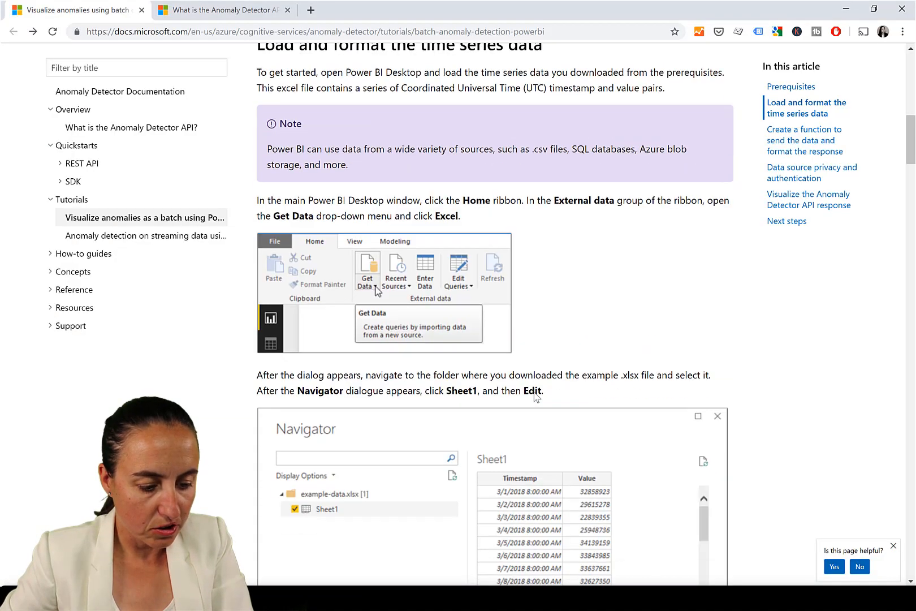
scroll(513, 371, "down", 8)
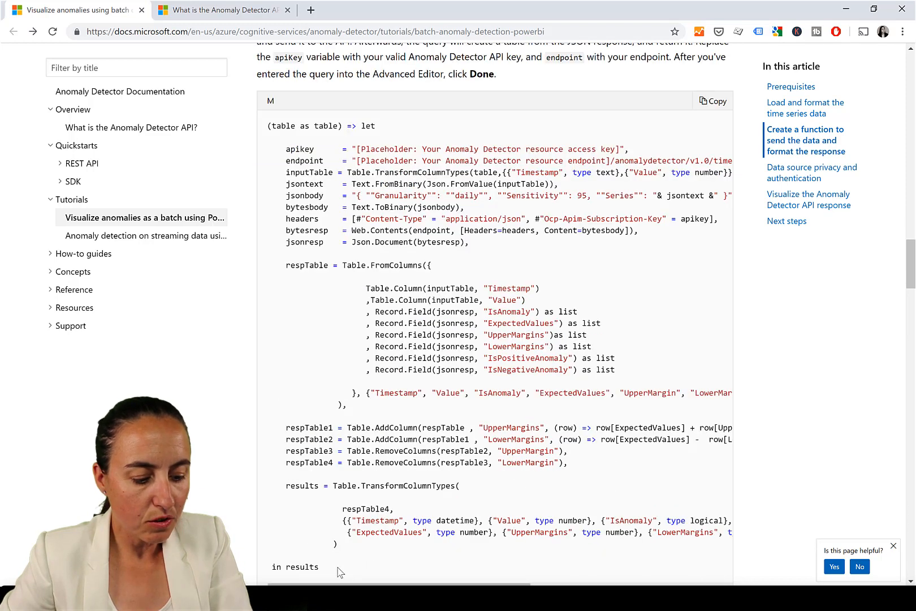
left_click_drag(340, 570, 266, 120)
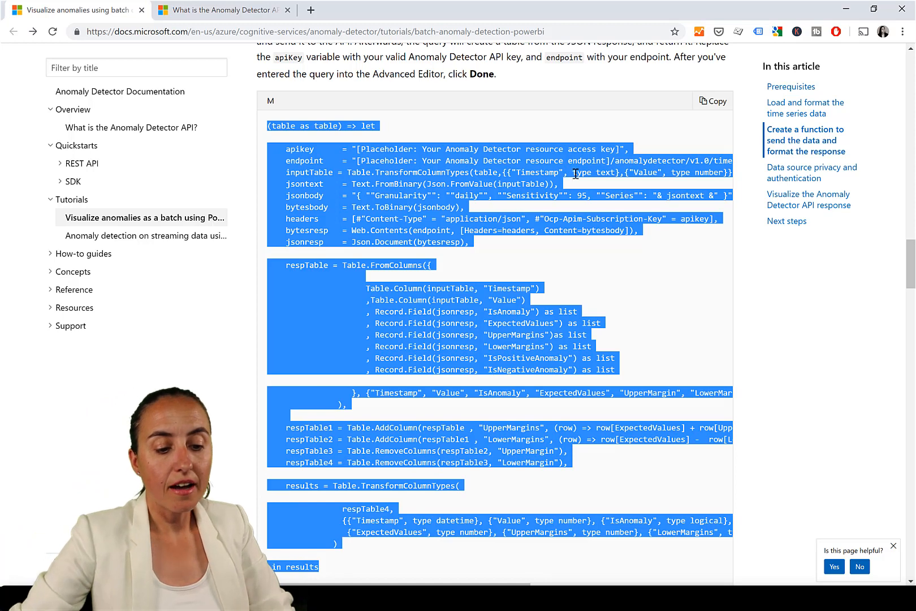
left_click_drag(630, 150, 533, 169)
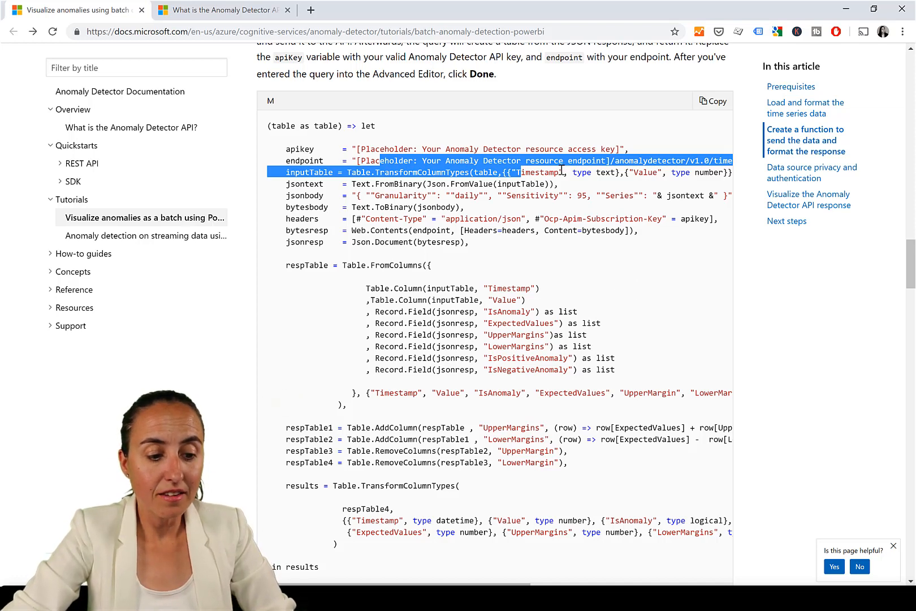
left_click(556, 141)
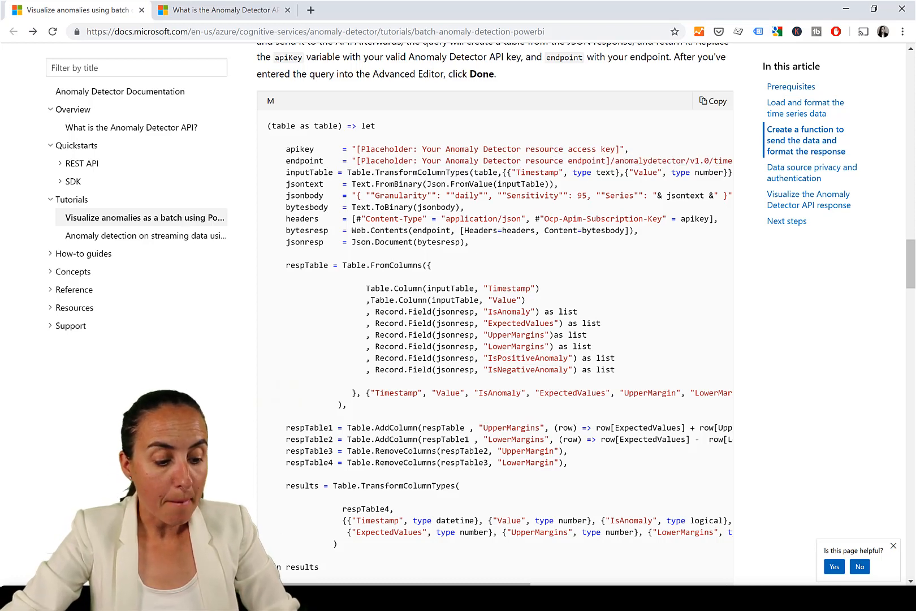
Switch to the completed Anomaly detection query editor and inspect the fAnomalyServices function's code in the Advanced Editor
left_click(199, 598)
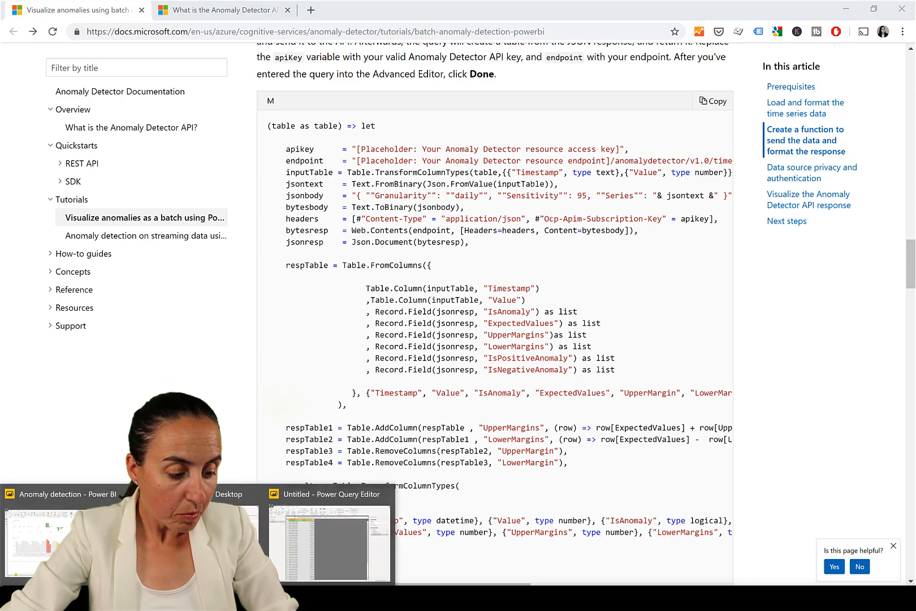
left_click(330, 543)
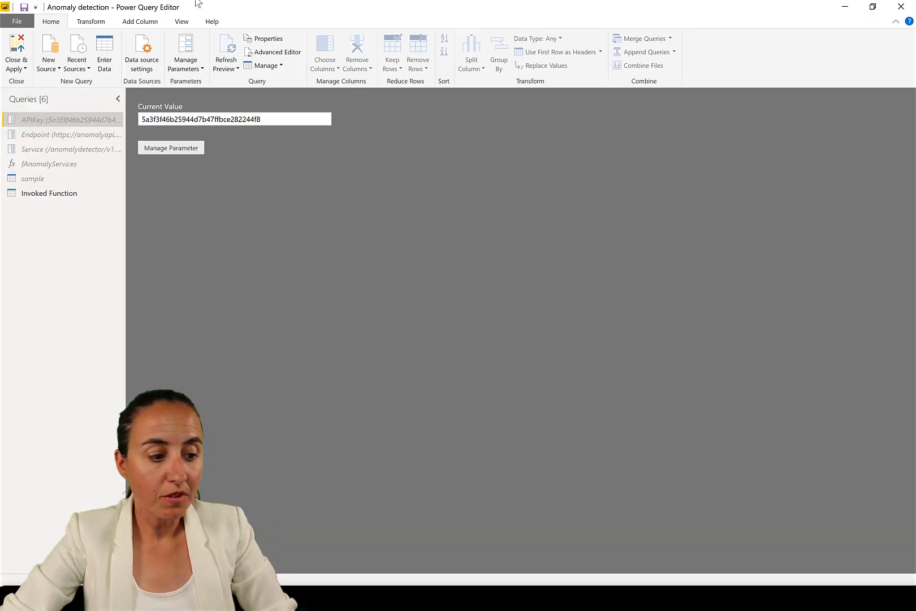
left_click(56, 164)
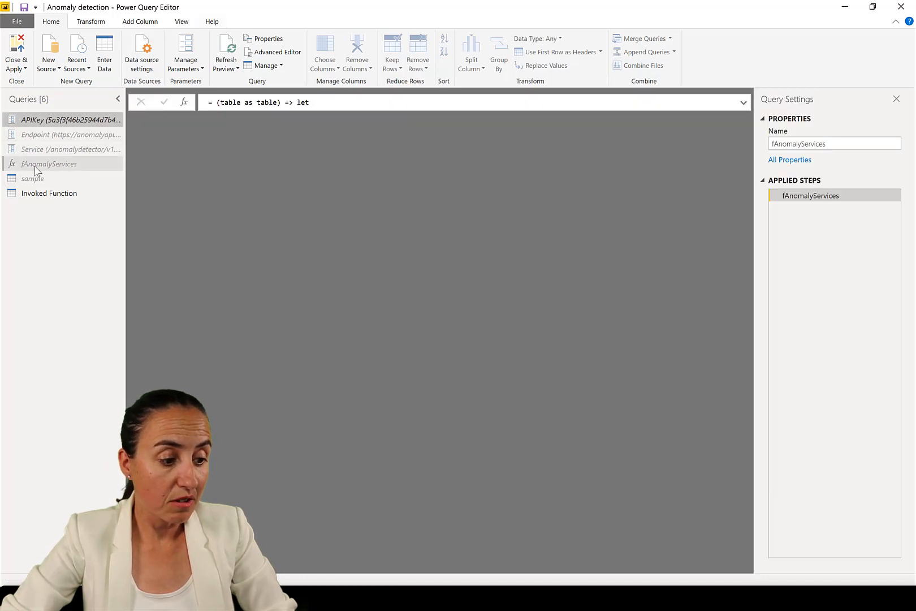
left_click(274, 52)
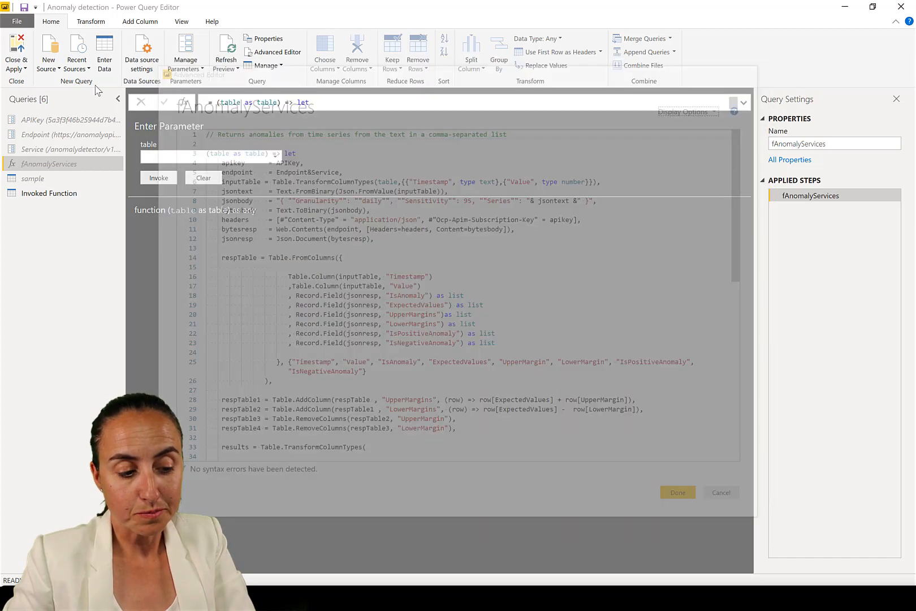
left_click(752, 68)
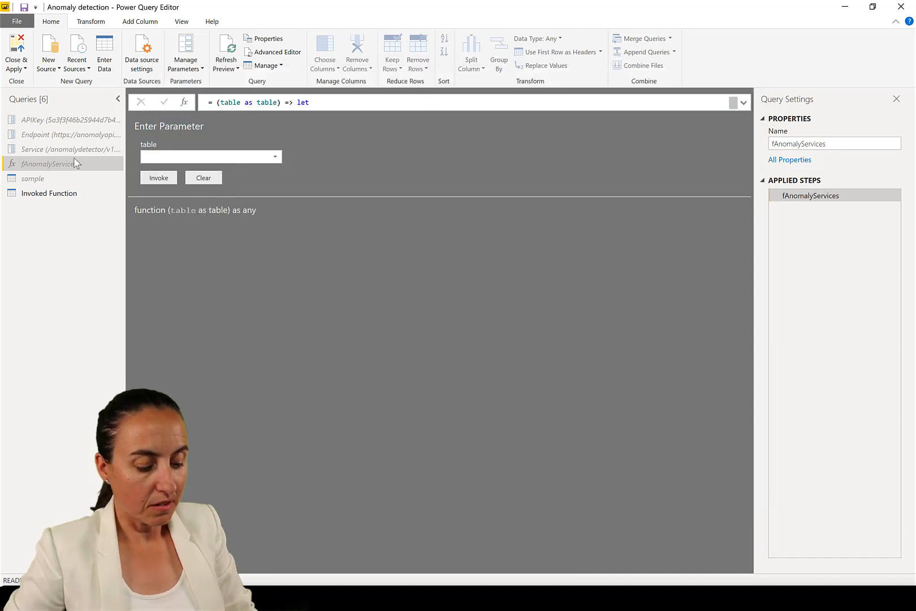
Copy the fAnomalyServices function with its parameter queries and paste them into the Untitled query editor
right_click(31, 163)
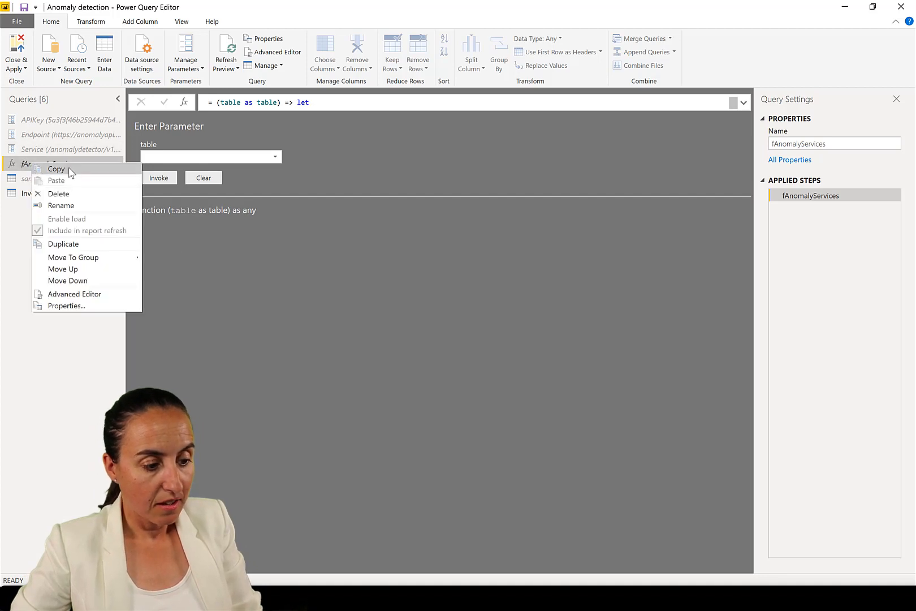
left_click(70, 170)
left_click(238, 598)
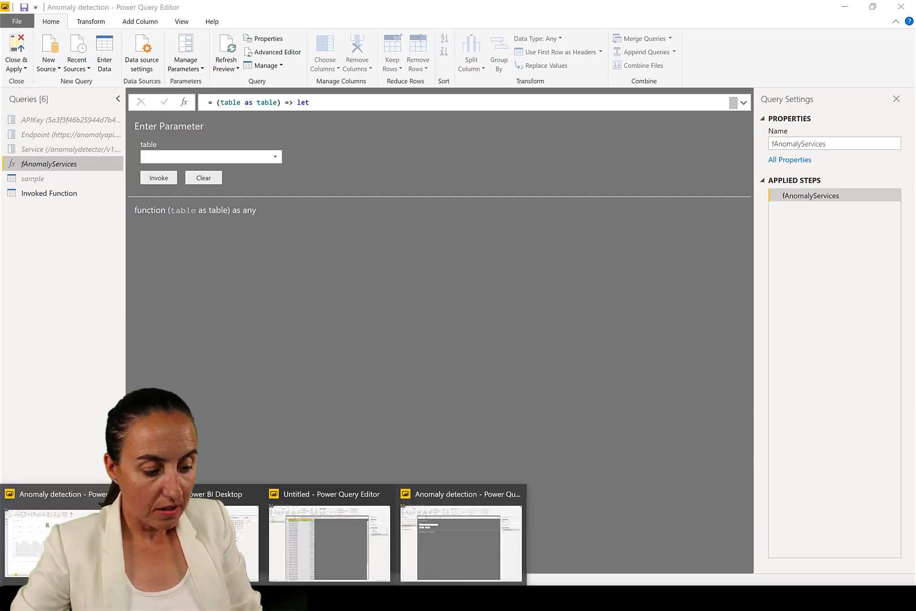
left_click(312, 547)
key("ctrl+v")
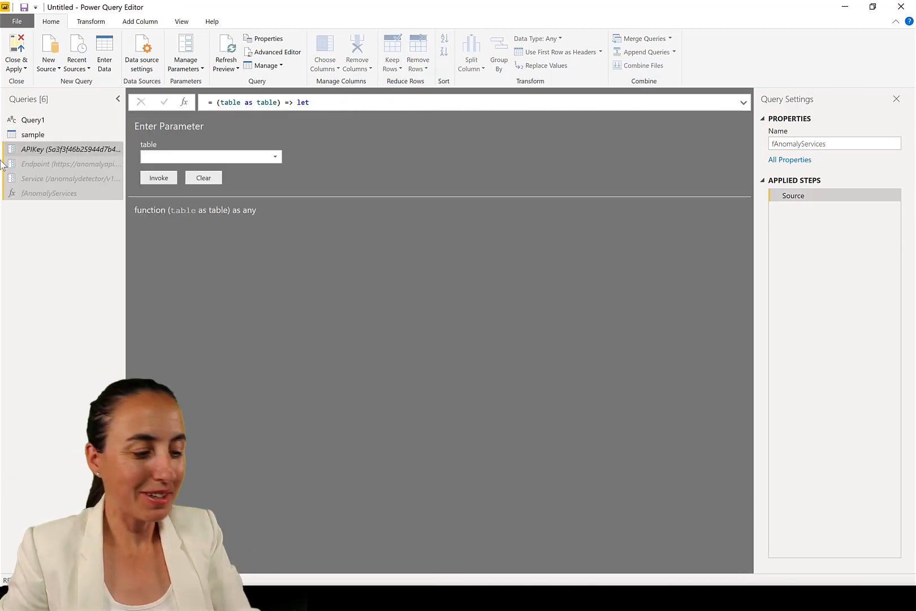
Delete the empty Query1 query
left_click(40, 119)
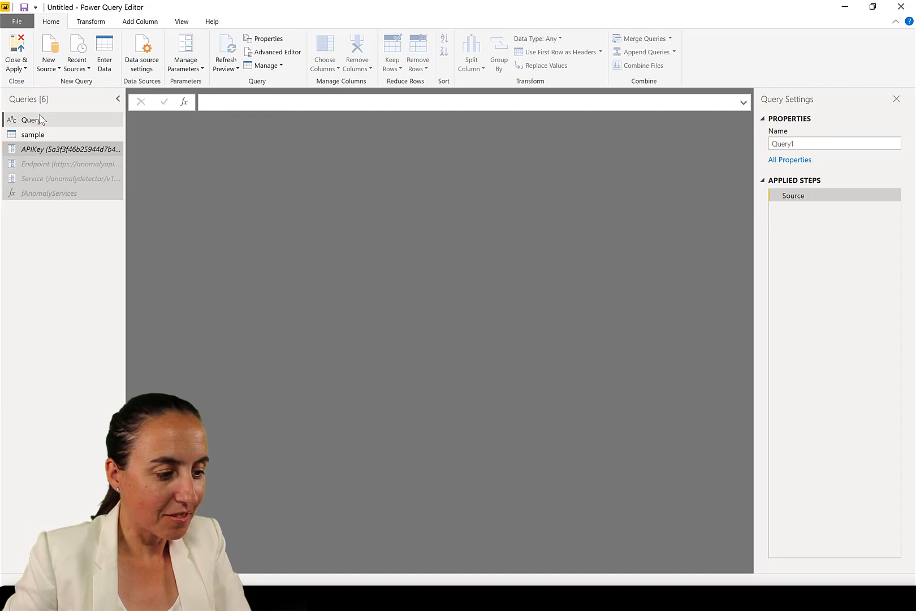
right_click(35, 118)
left_click(68, 149)
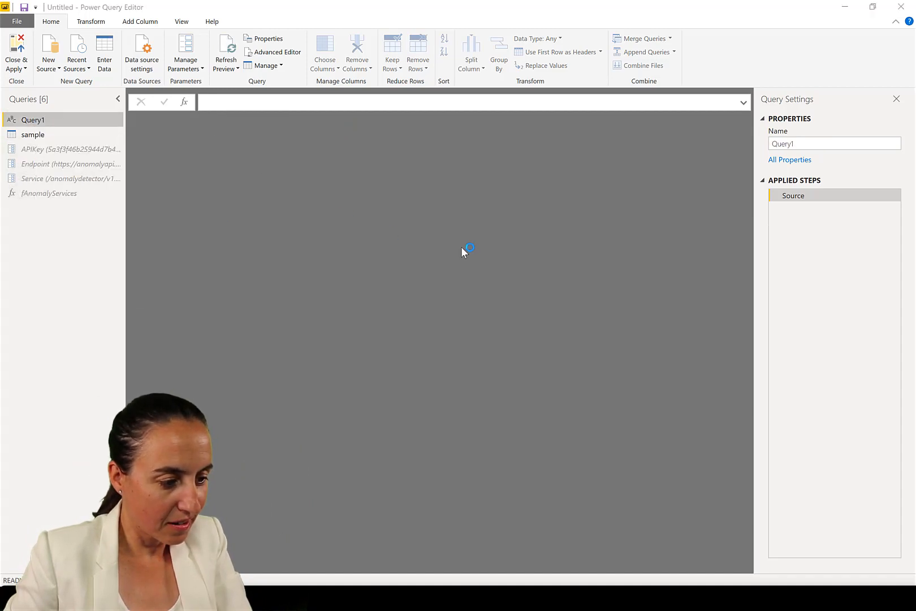
left_click(521, 319)
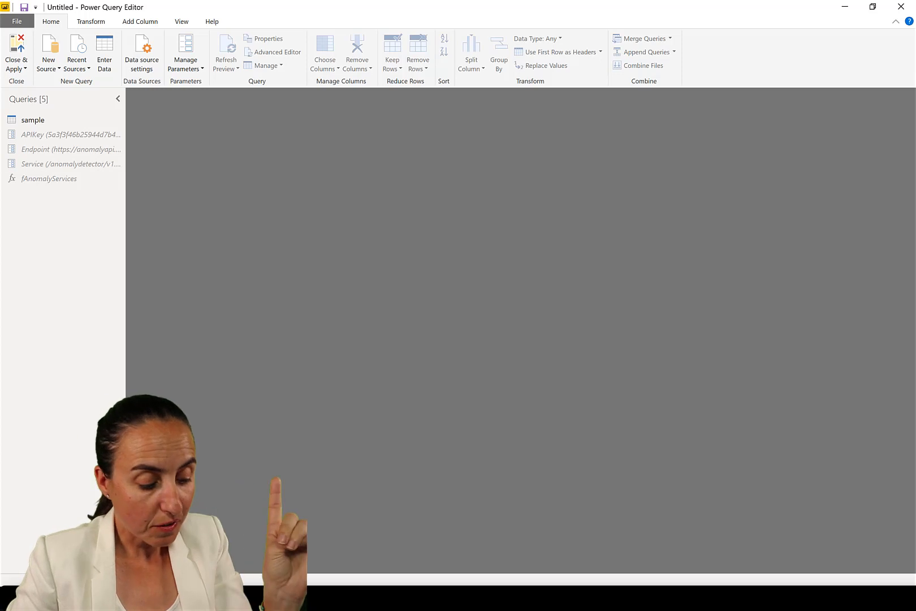
Switch to the tutorial in the browser and open the Cognitive Services API account link in a new tab
left_click(332, 599)
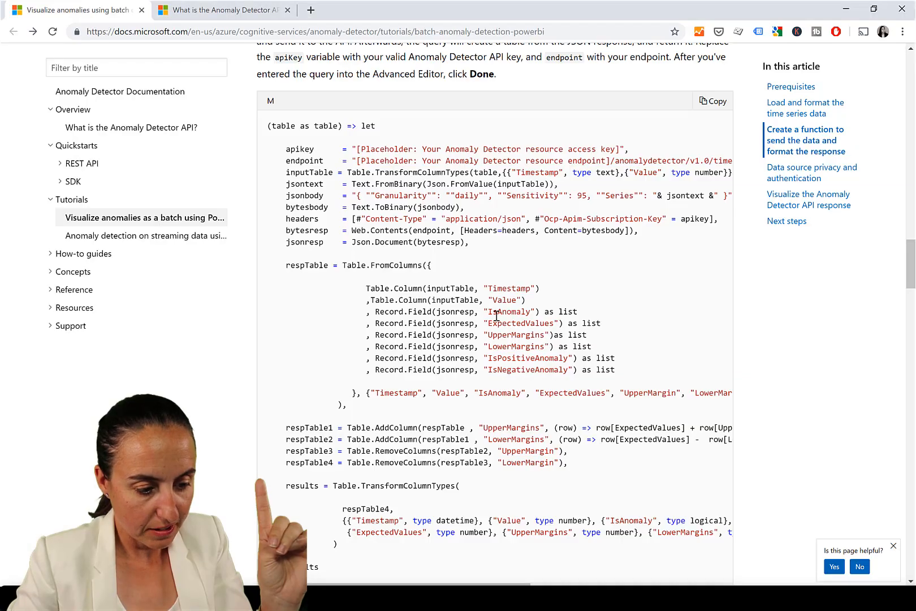
scroll(492, 308, "up", 15)
scroll(485, 308, "up", 20)
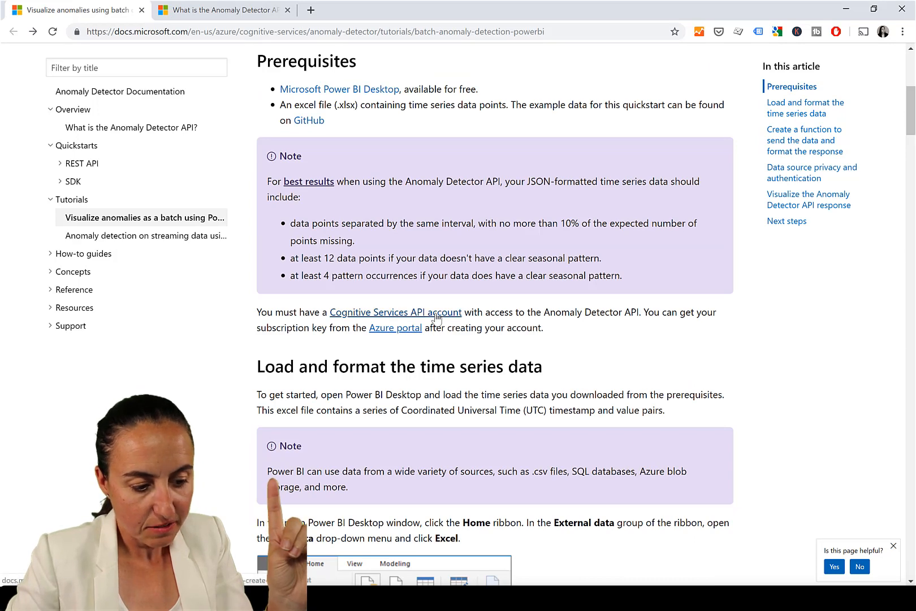
left_click(435, 314, "ctrl")
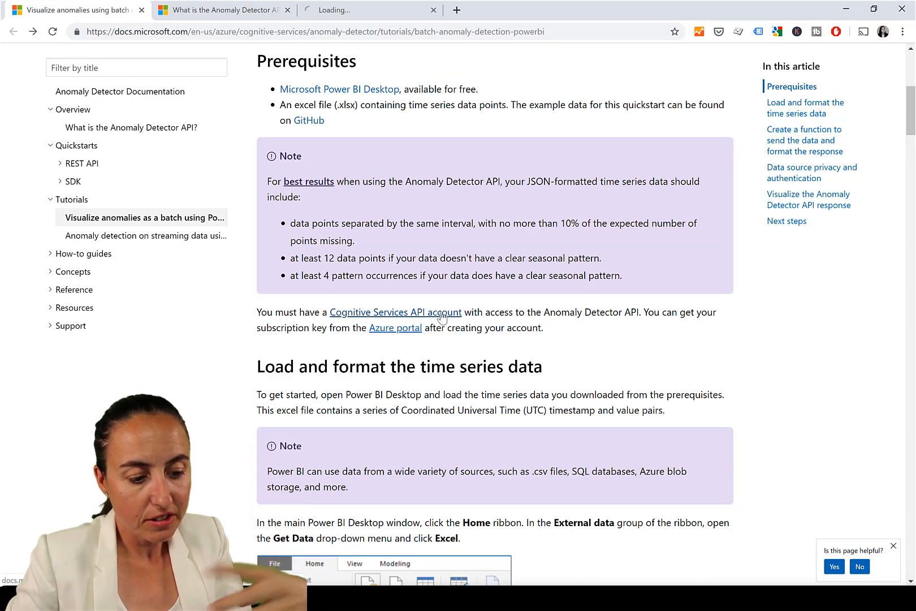
left_click(362, 18)
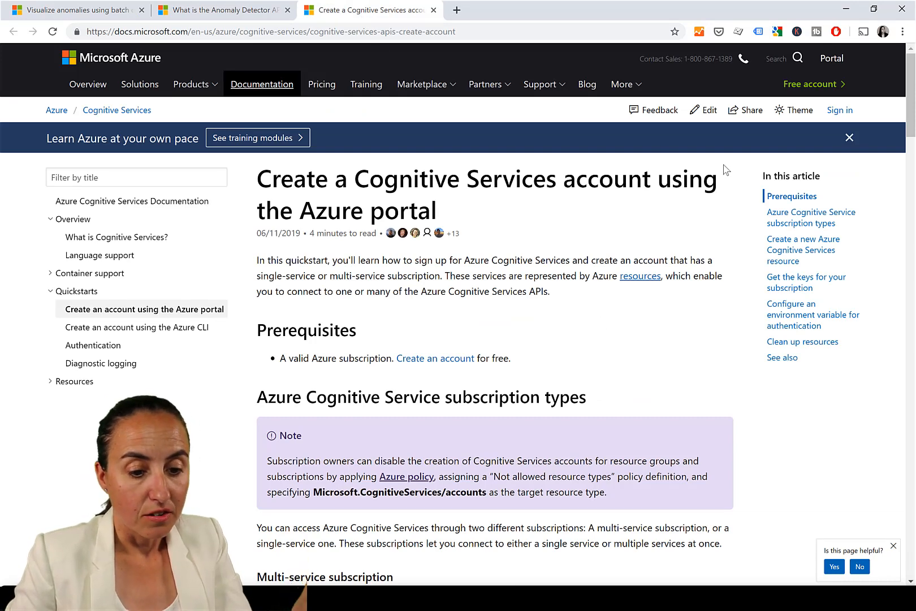
Open the Azure portal and compare it with the tutorial's prerequisites section
left_click(831, 58)
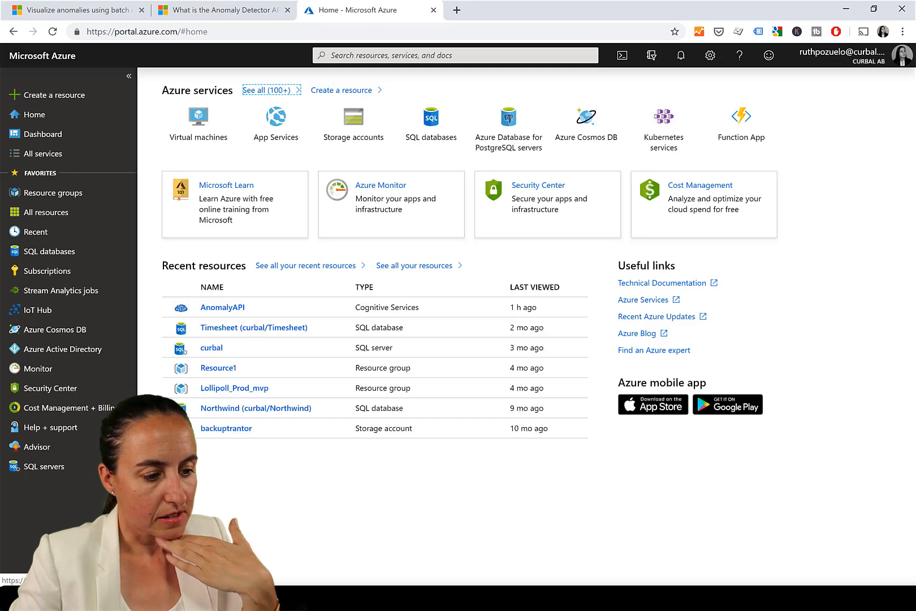
left_click(219, 12)
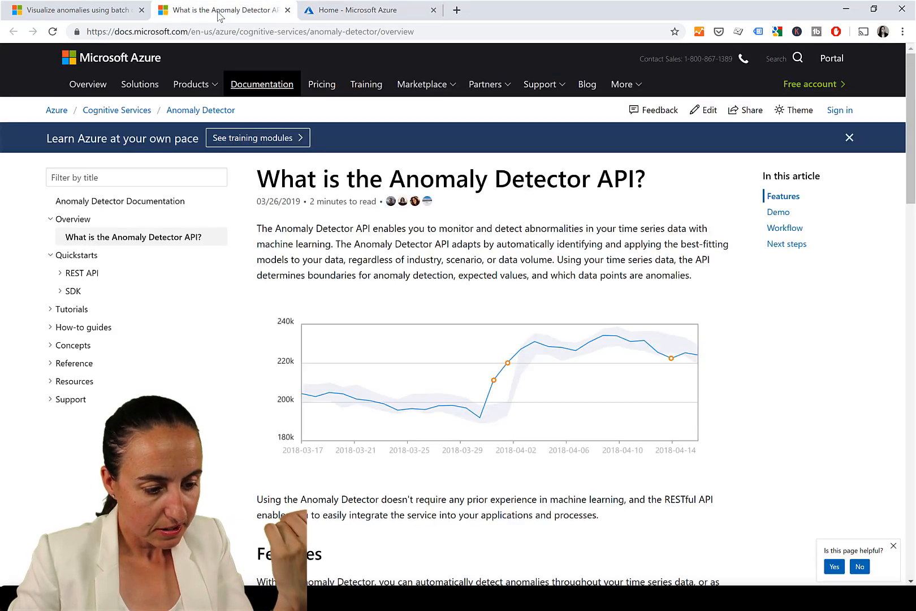
left_click(376, 12)
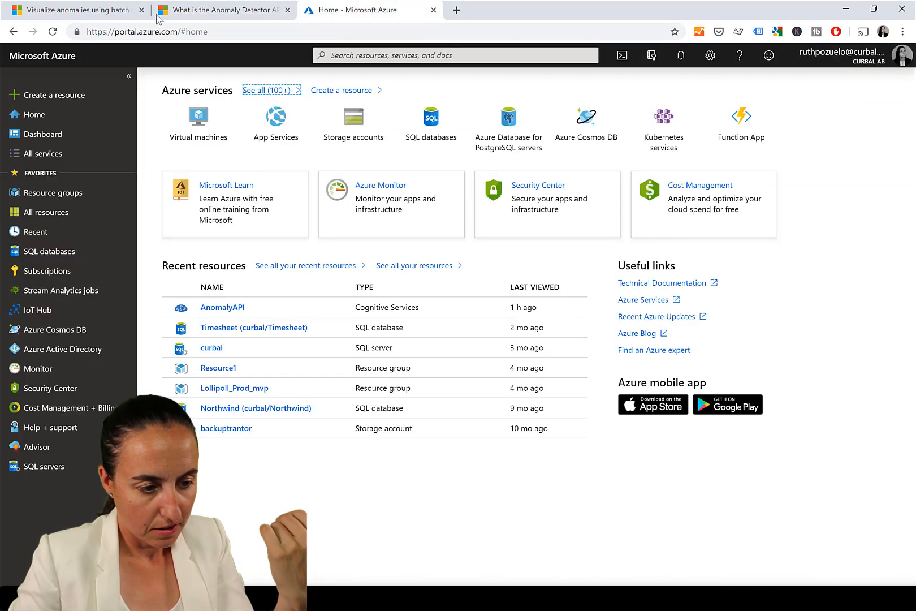
left_click(67, 9)
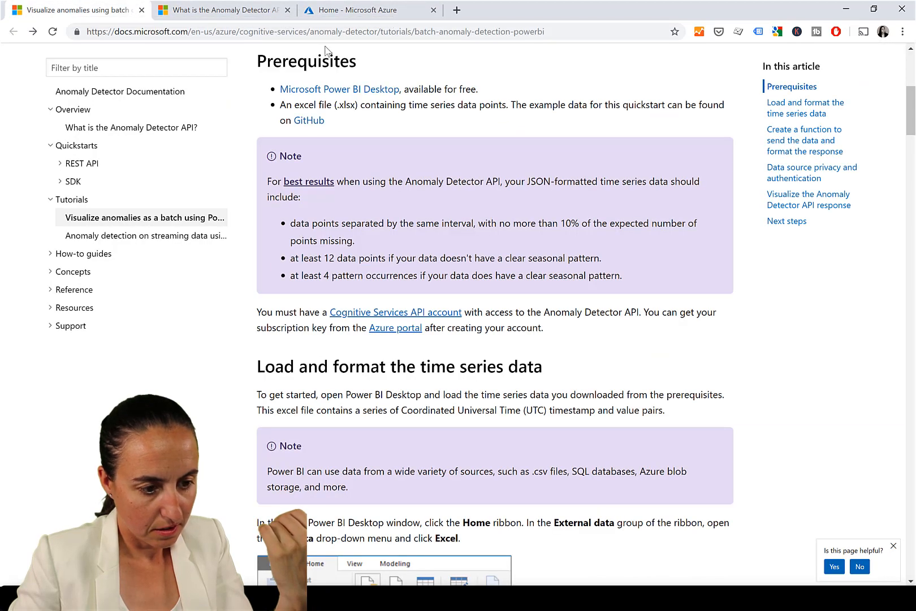
scroll(424, 218, "down", 3)
scroll(423, 215, "down", 1)
scroll(420, 184, "up", 1)
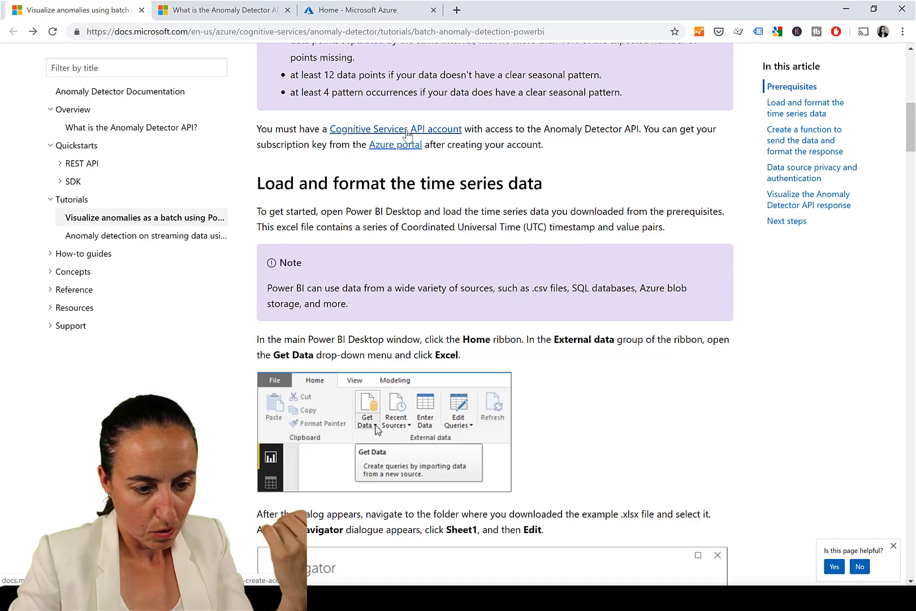
scroll(533, 202, "up", 3)
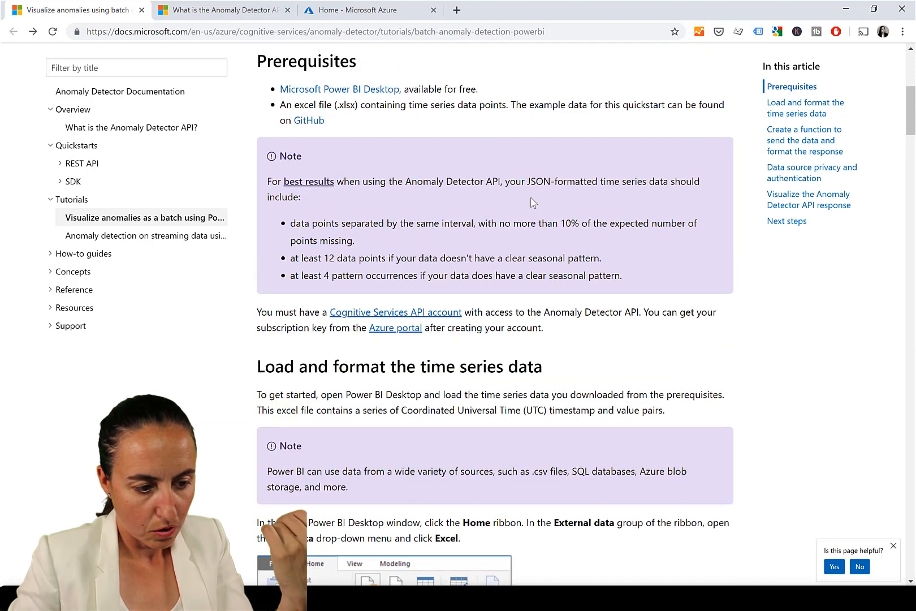
left_click(346, 14)
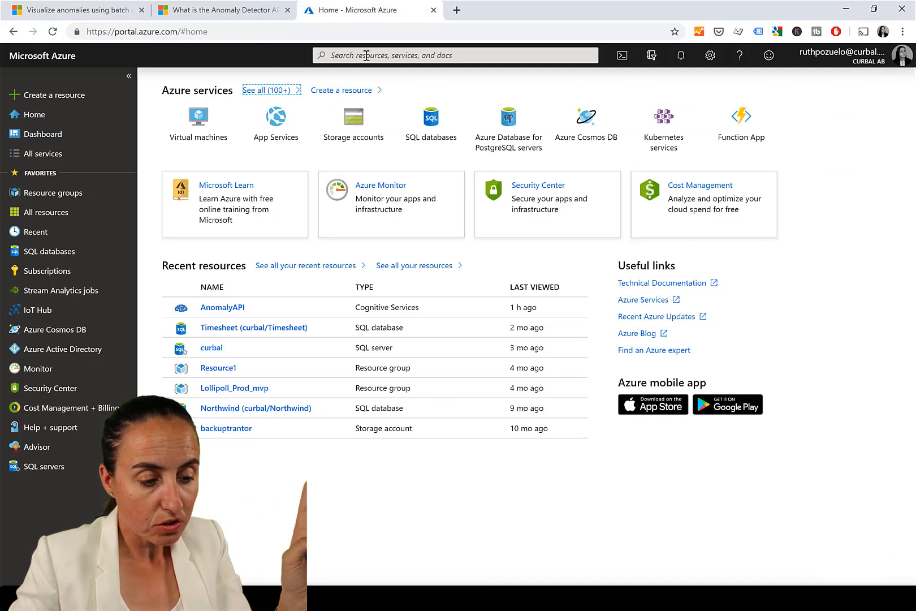
Open a new tab and go to the anomalydetector project on Azure Notebooks
left_click(457, 10)
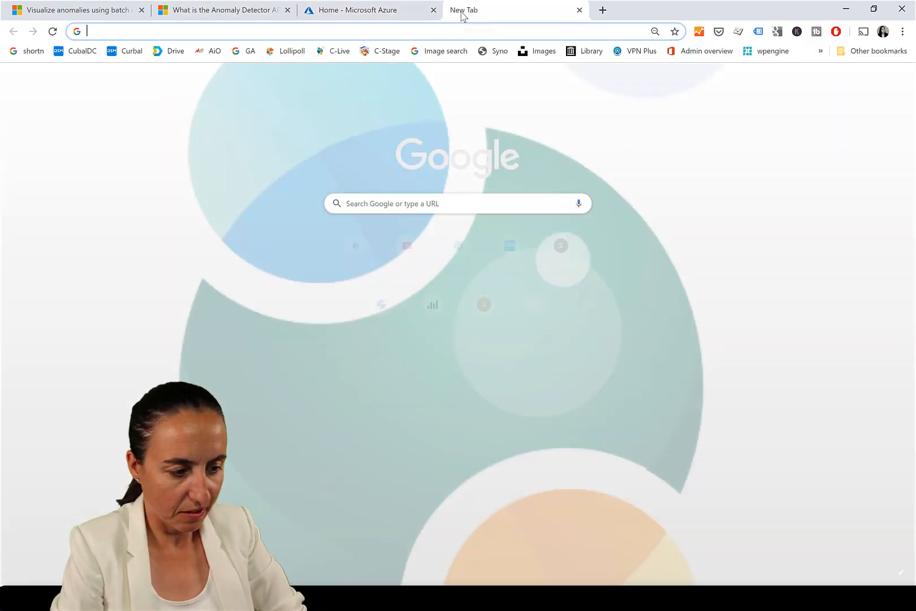
type("c")
key("BackSpace")
key("BackSpace")
type("AN")
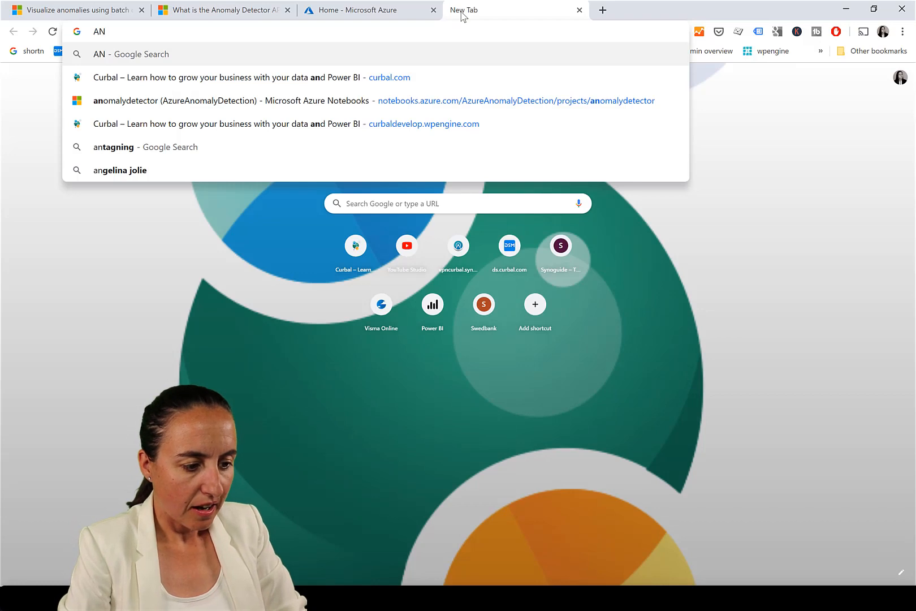
type("ON")
key("BackSpace")
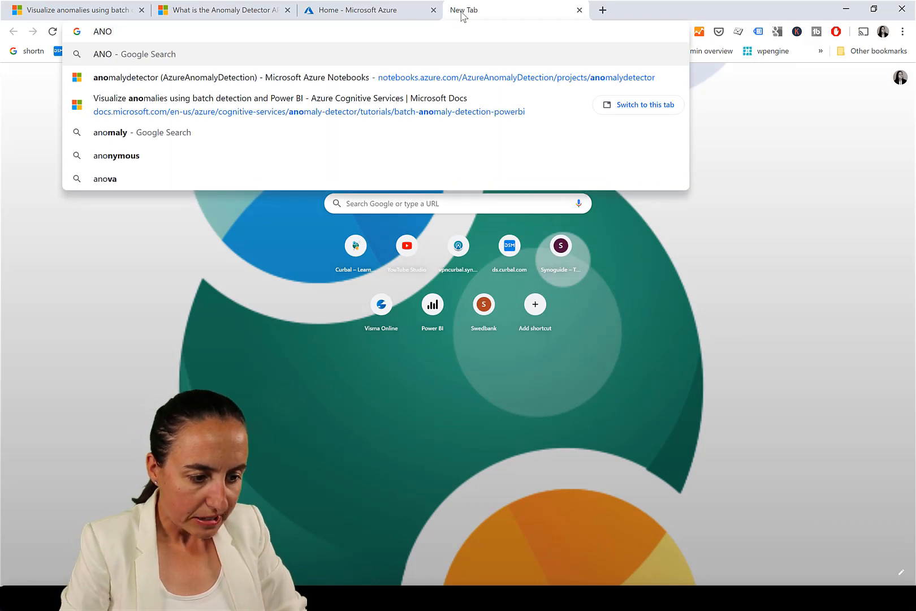
key("Down")
key("Return")
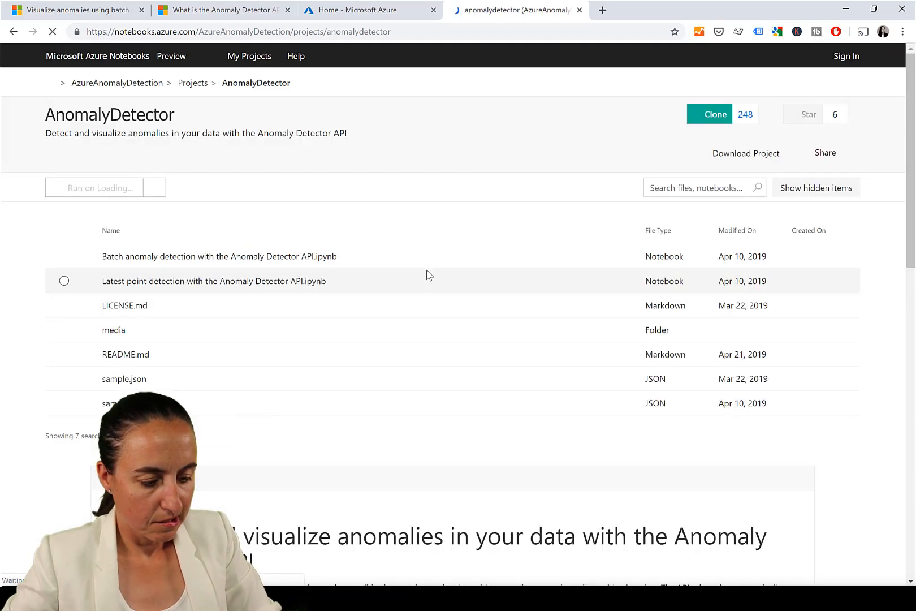
Browse the AzureAnomalyDetection projects and read the AnomalyDetector project's prerequisites and running instructions
left_click(198, 84)
left_click(123, 85)
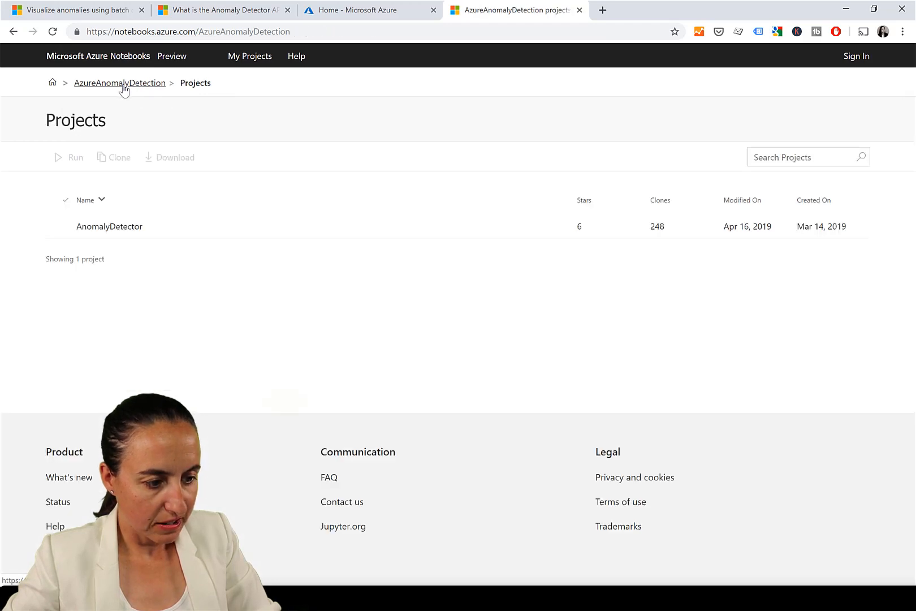
scroll(616, 321, "down", 3)
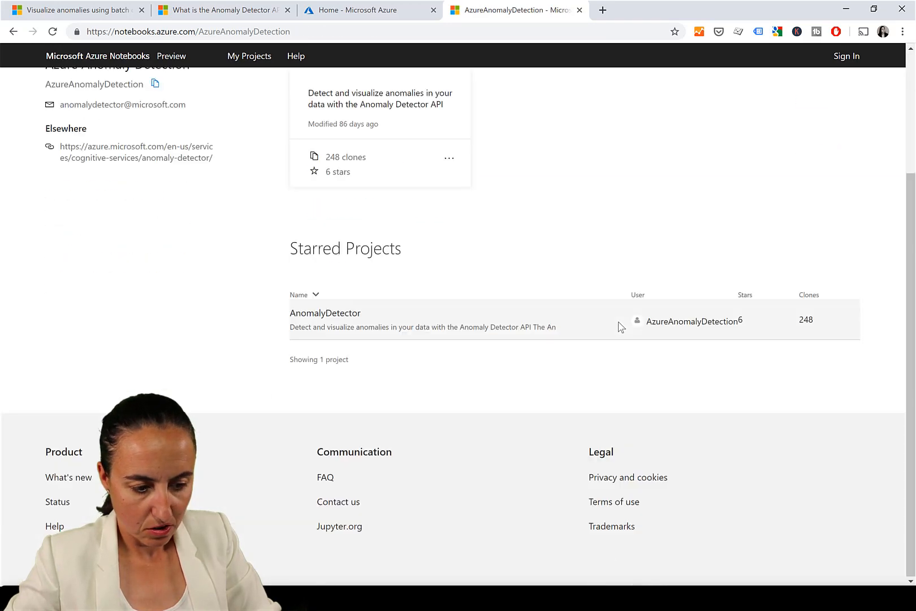
scroll(421, 259, "up", 3)
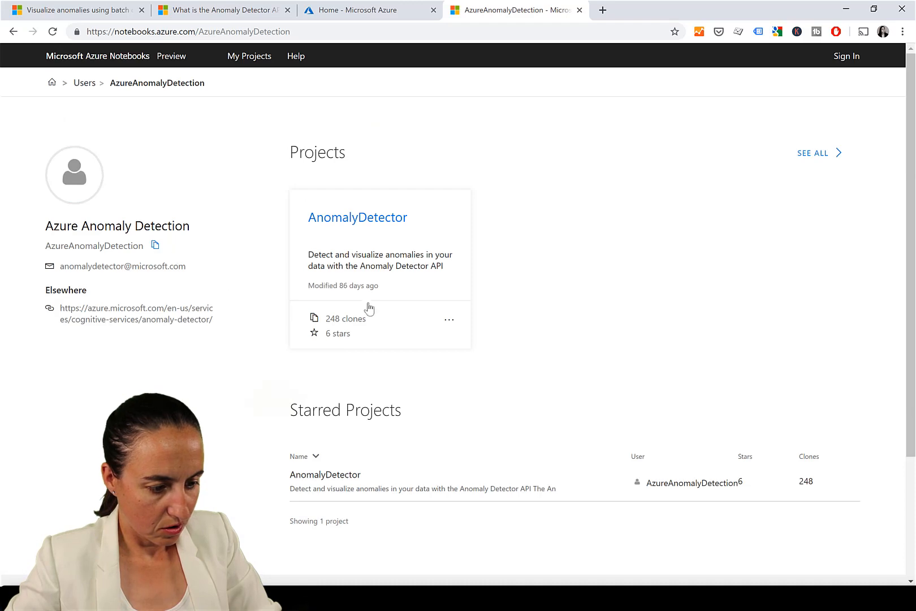
left_click(362, 220)
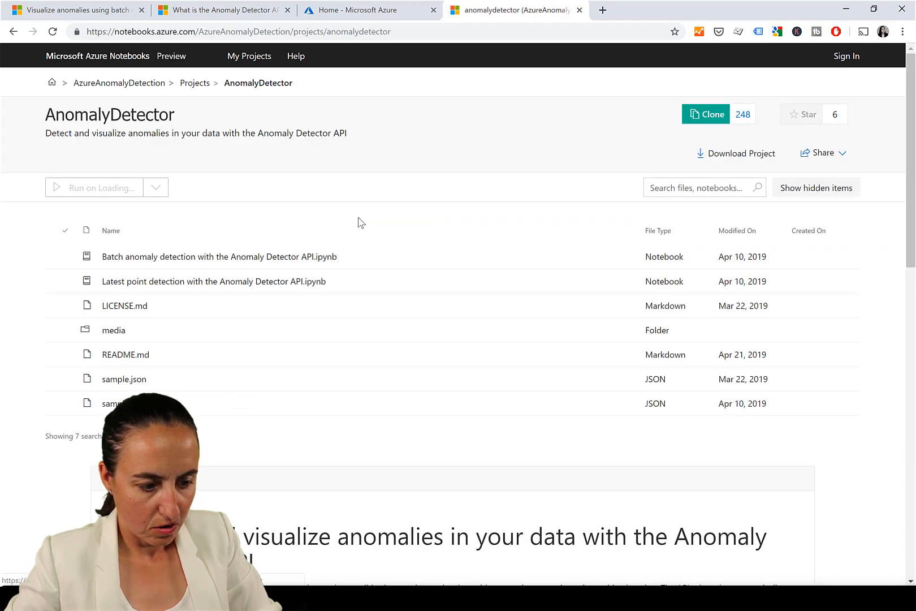
scroll(360, 225, "down", 5)
scroll(359, 232, "down", 5)
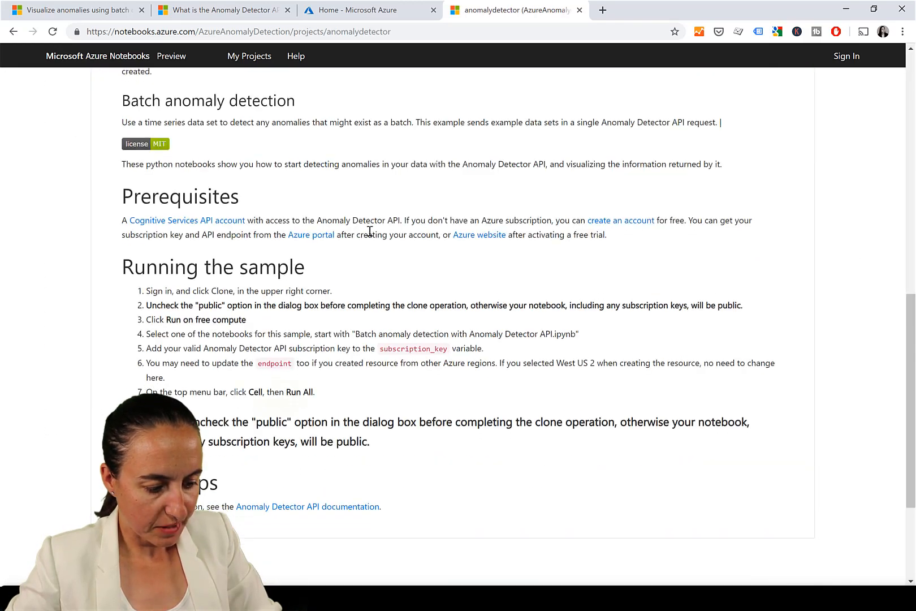
scroll(396, 299, "down", 3)
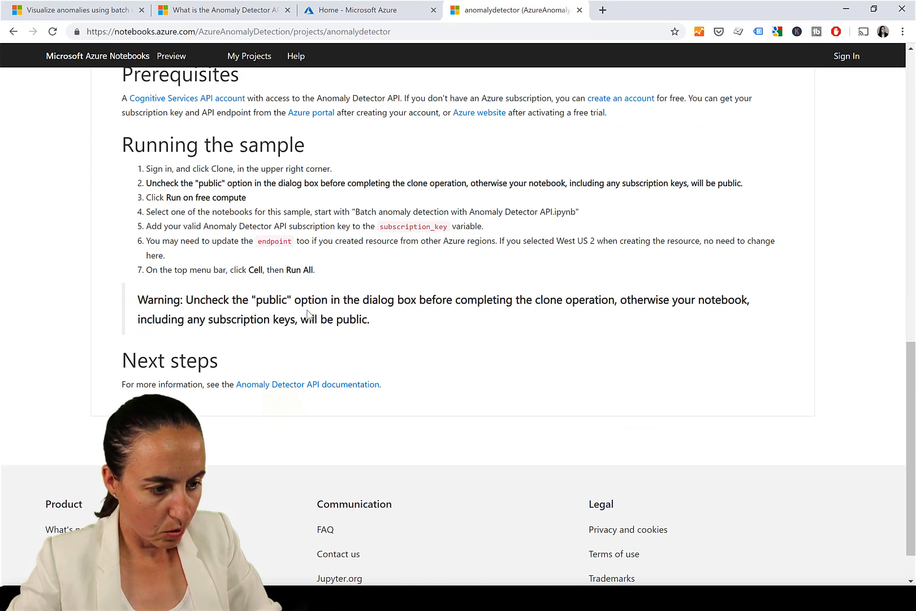
scroll(565, 191, "up", 1)
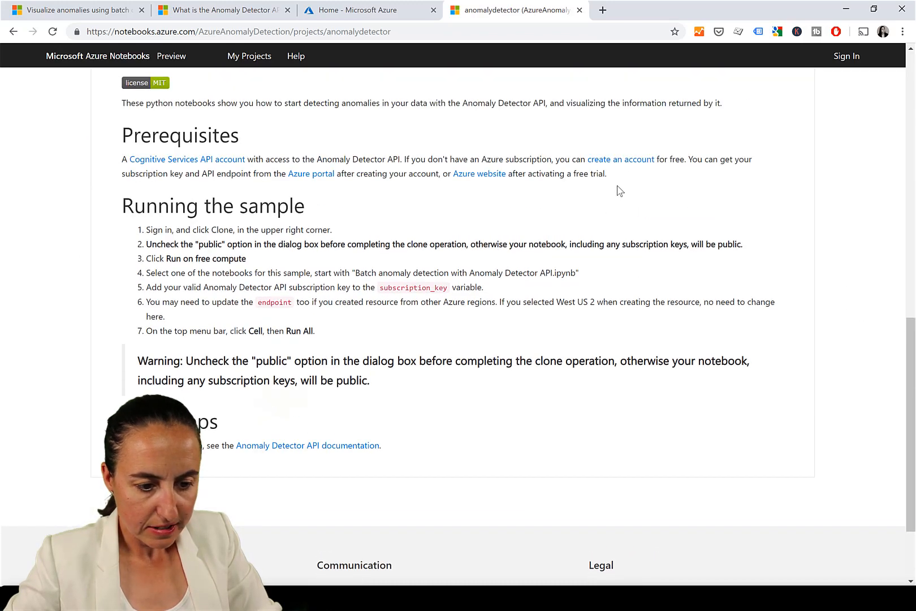
Open the Try Cognitive Services page and request an Anomaly Detector API key, signing in with an existing Azure account
left_click(624, 164)
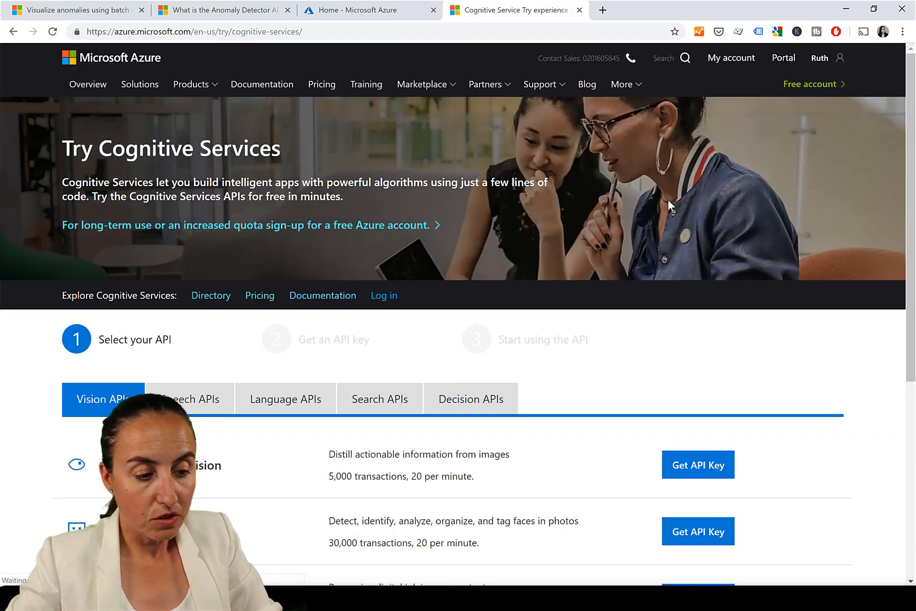
scroll(638, 188, "down", 5)
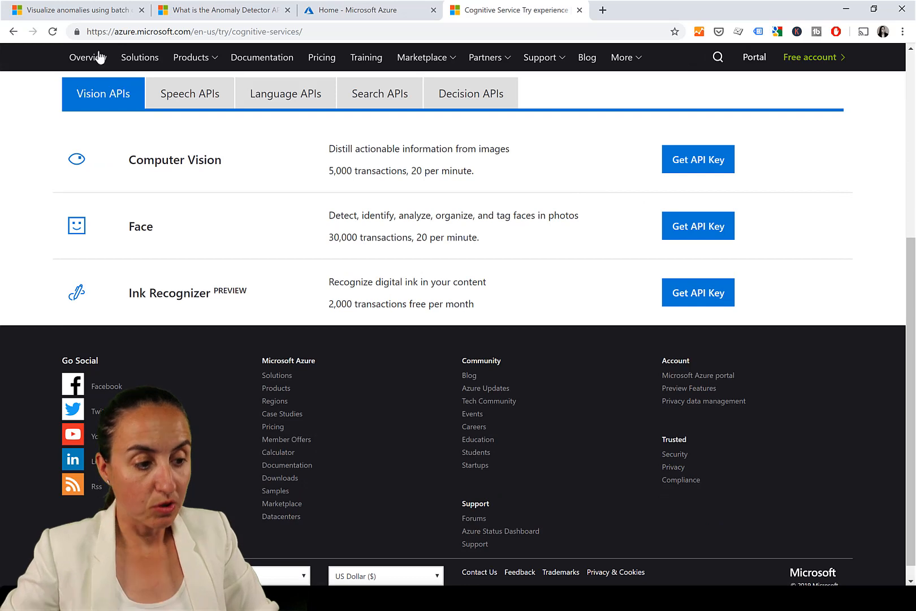
left_click(76, 35)
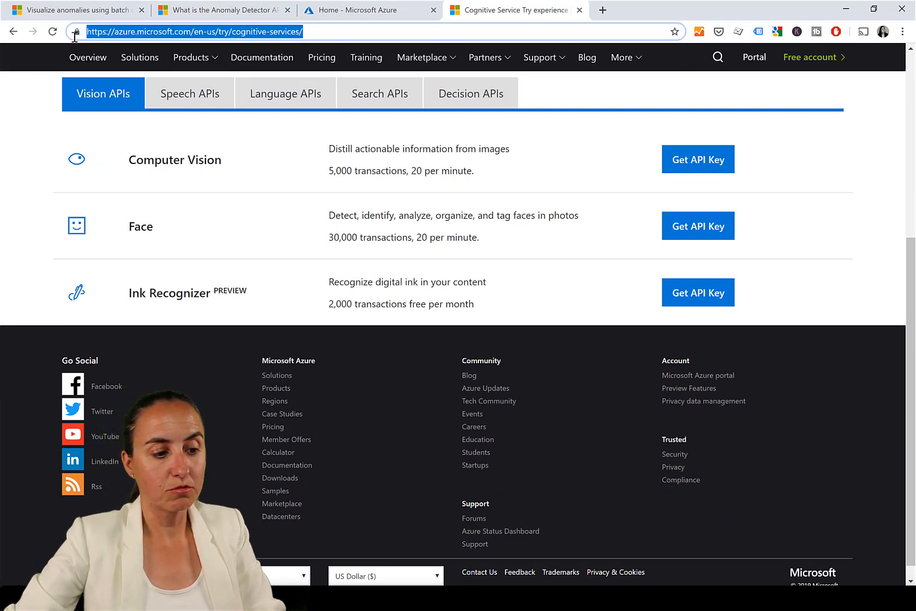
left_click(478, 102)
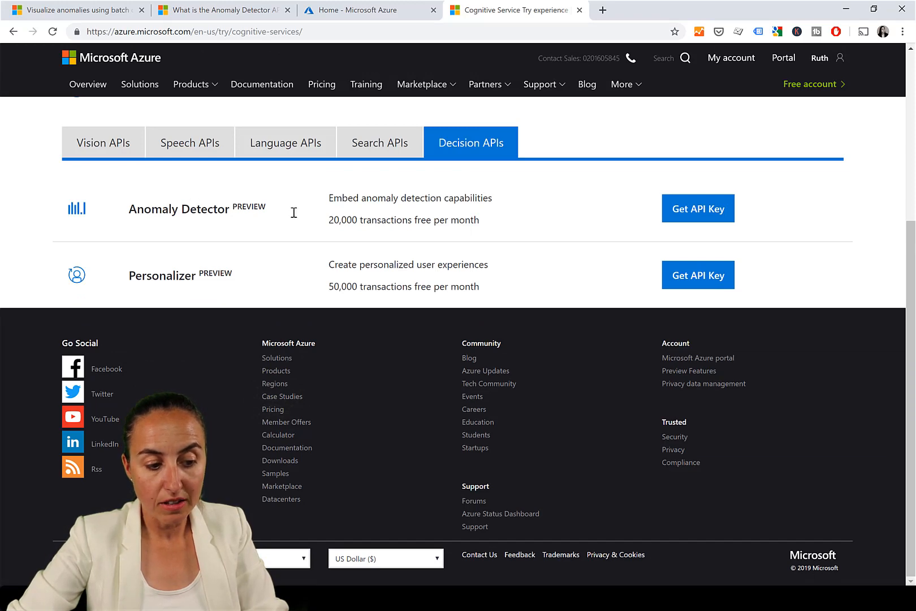
left_click_drag(295, 213, 137, 210)
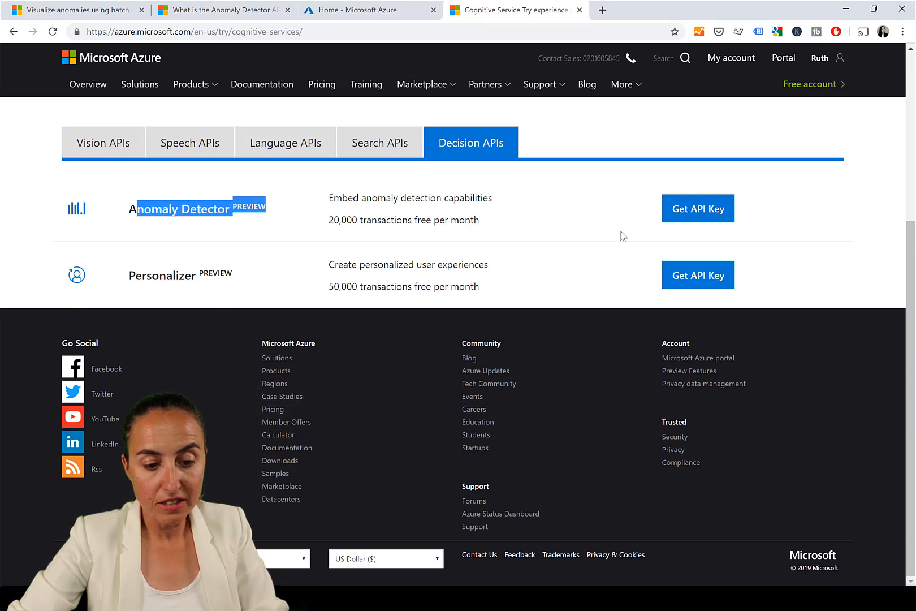
left_click(709, 214)
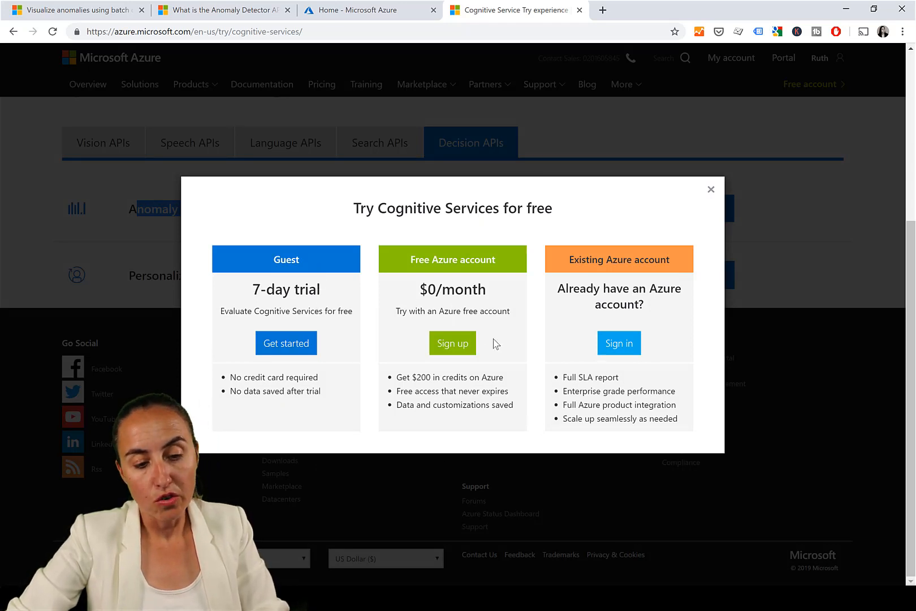
left_click(627, 343)
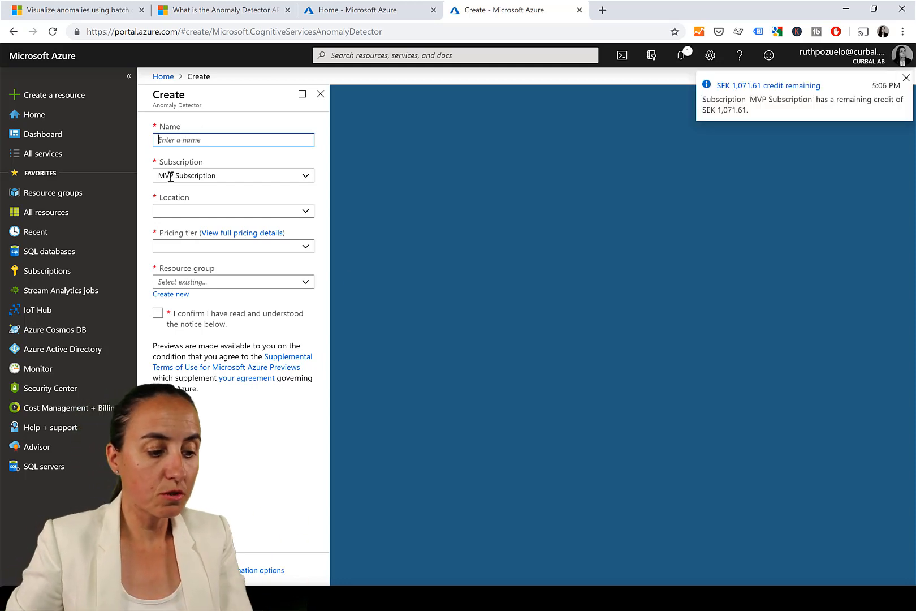
left_click(177, 212)
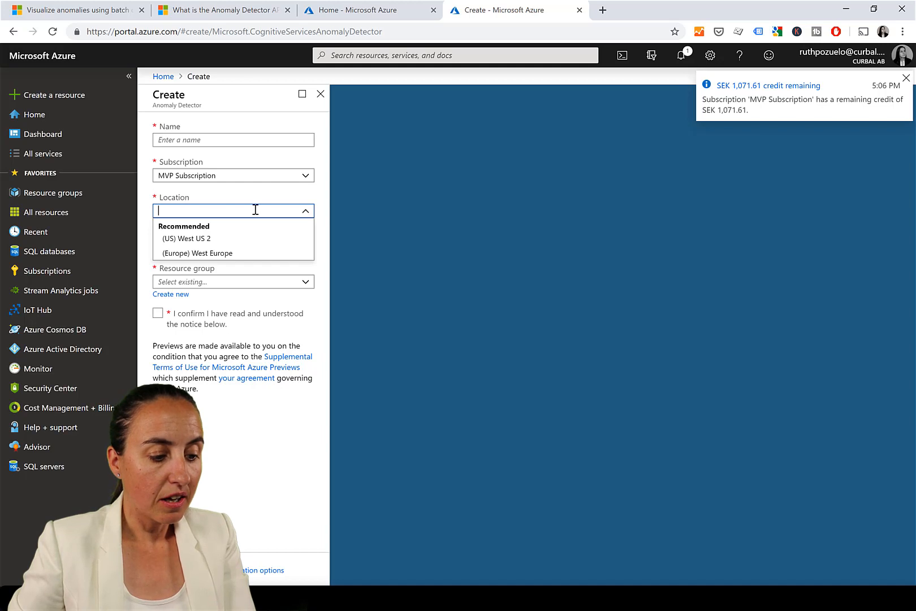
left_click(501, 260)
left_click(185, 250)
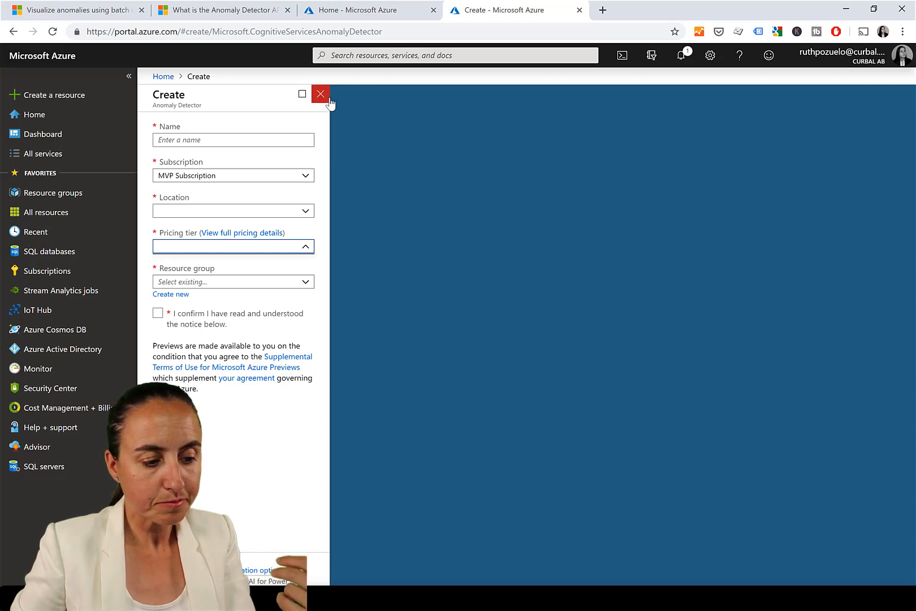
Search for Cognitive Services and open the existing AnomalyAPI resource's overview
left_click(344, 56)
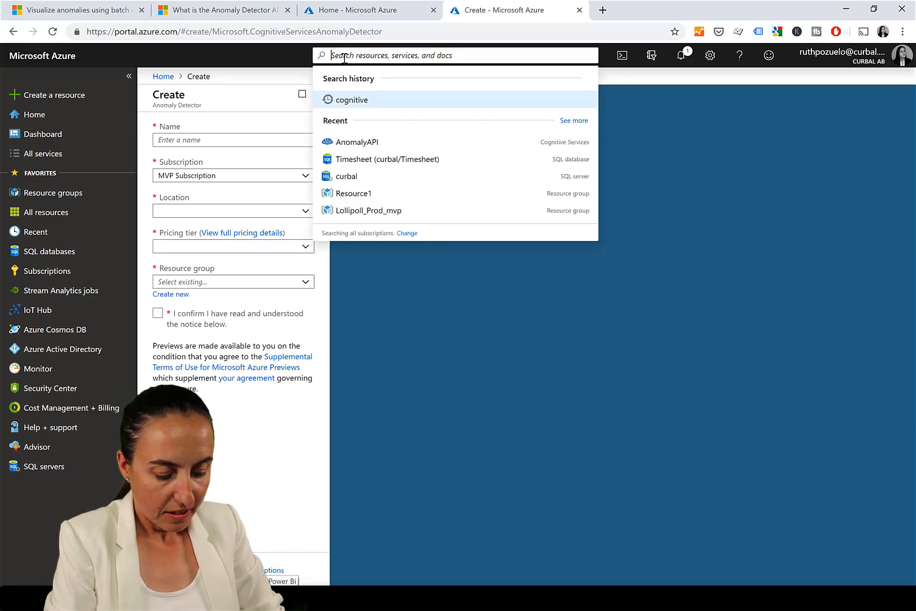
type("COGNI")
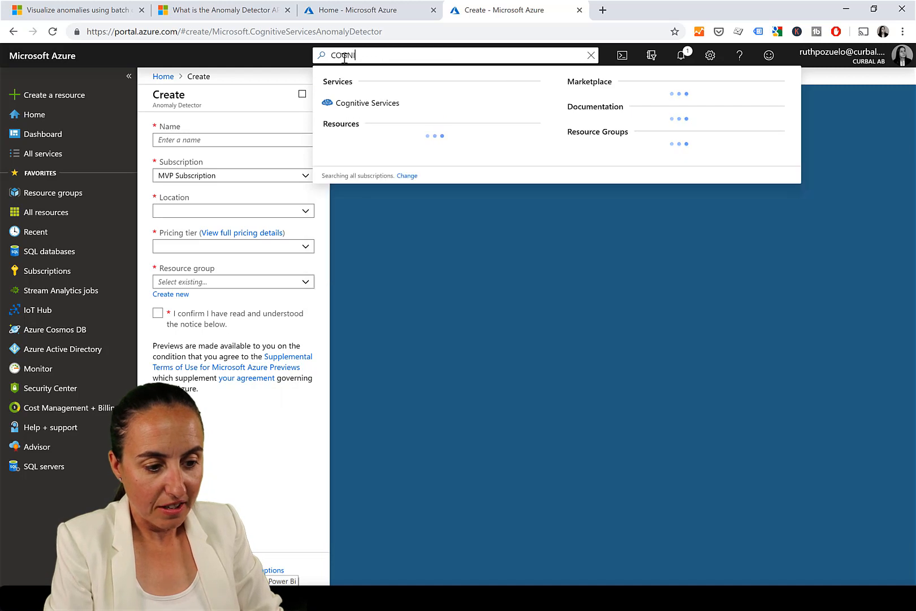
key("Return")
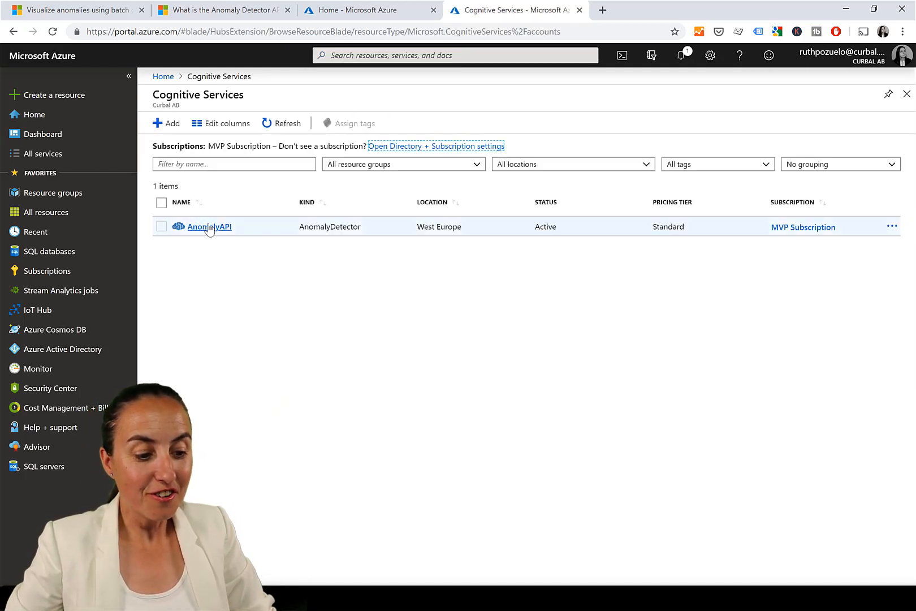
left_click(209, 227)
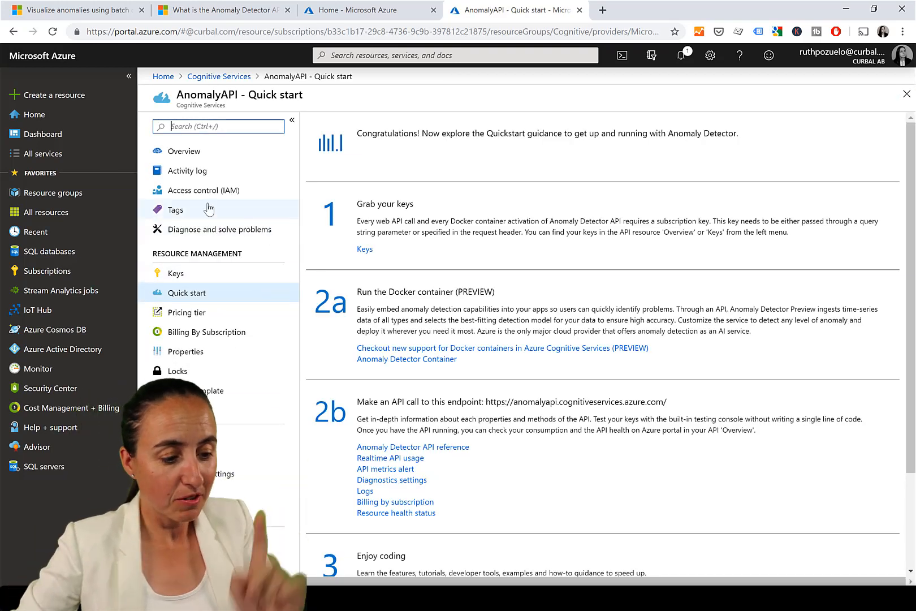
left_click(178, 151)
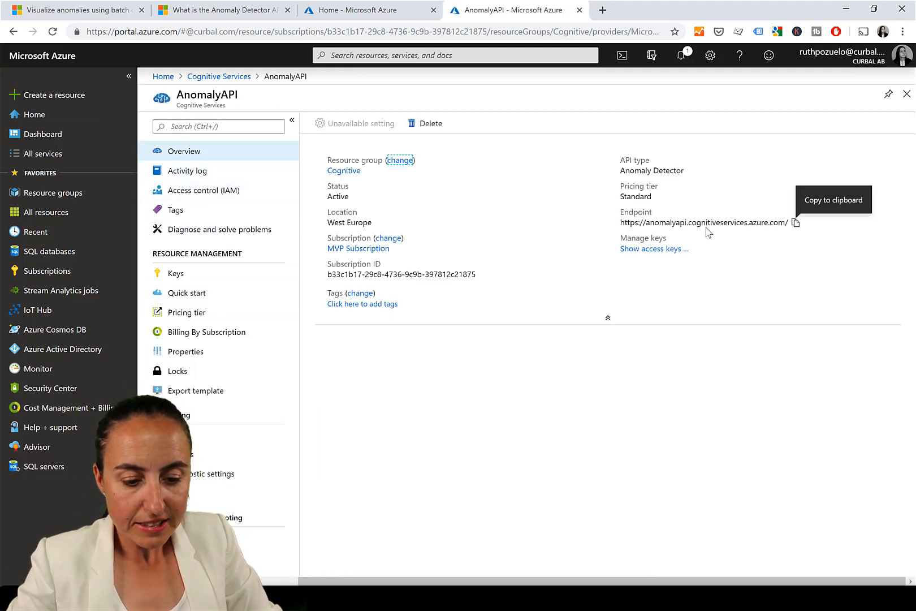
Copy the AnomalyAPI resource's endpoint URL
left_click(795, 223)
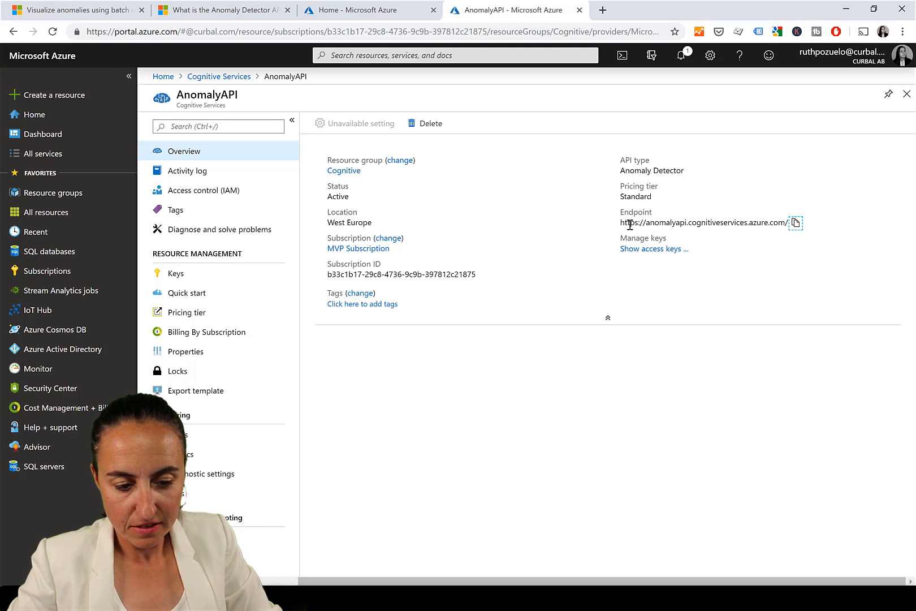
left_click_drag(621, 223, 798, 224)
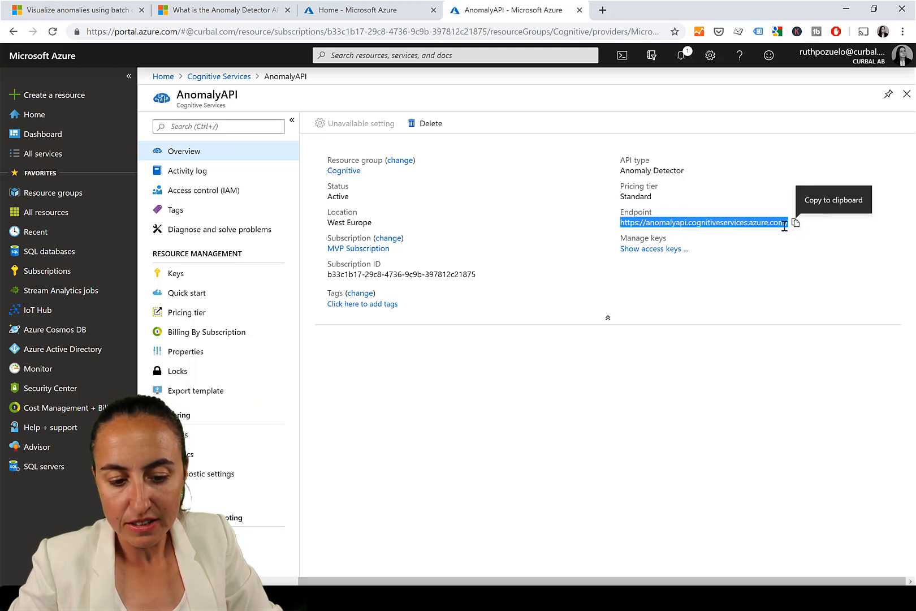
left_click(785, 222)
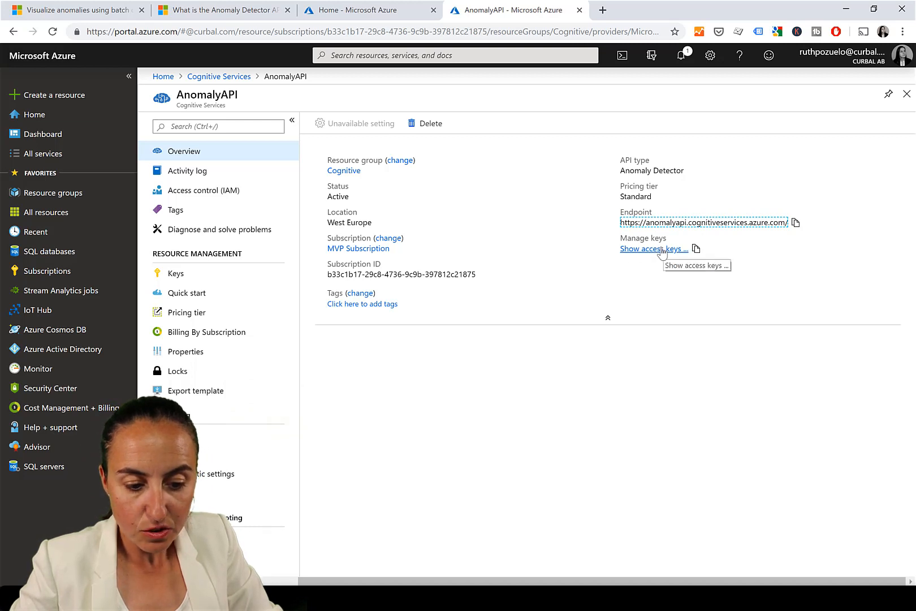
Show the resource's access keys and copy KEY 1 to the clipboard
left_click(659, 251)
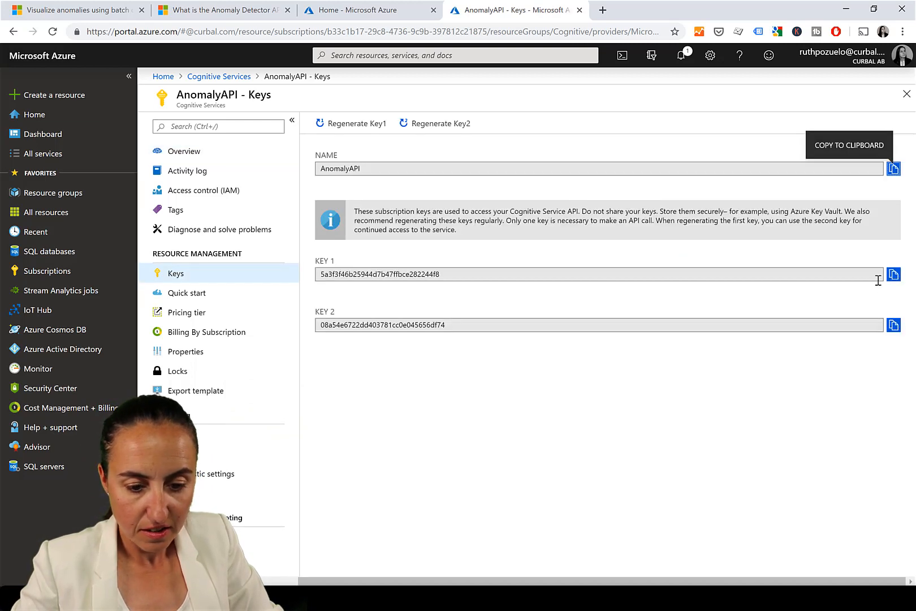
left_click(894, 275)
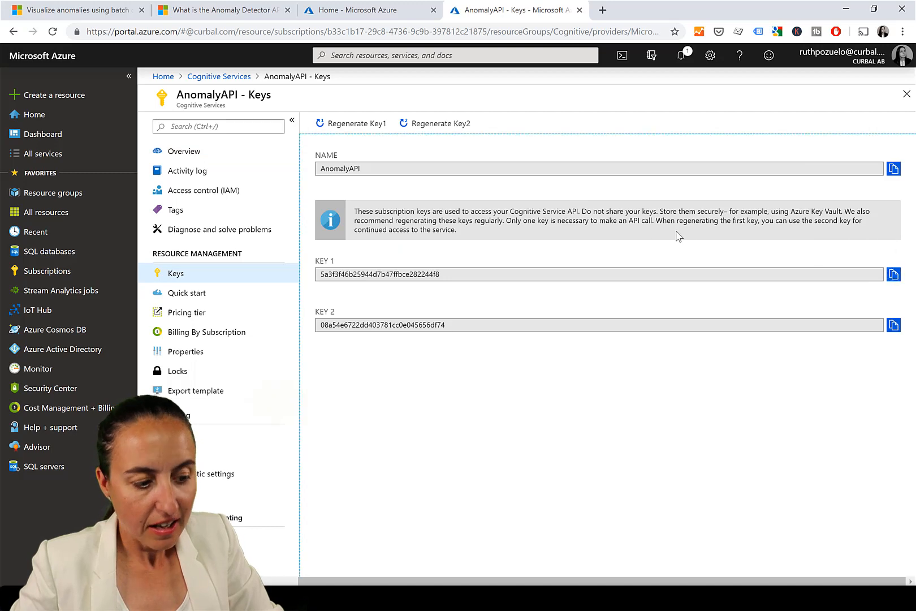
Return to the batch anomaly tutorial, scroll to the Power Query M snippet and select the /anomalydetector/v1.0/timeseries/entire/detect endpoint path
left_click(219, 7)
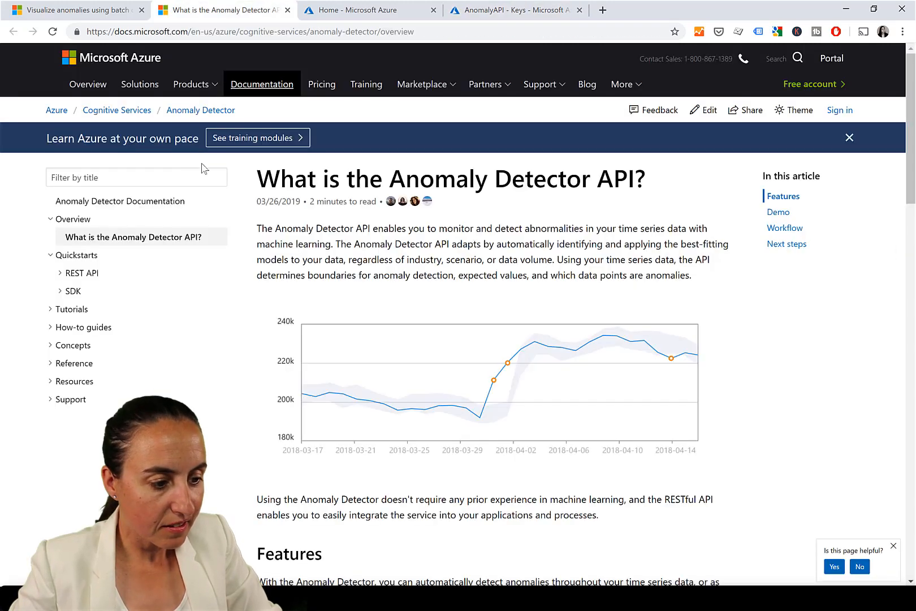
left_click(71, 10)
scroll(622, 398, "down", 15)
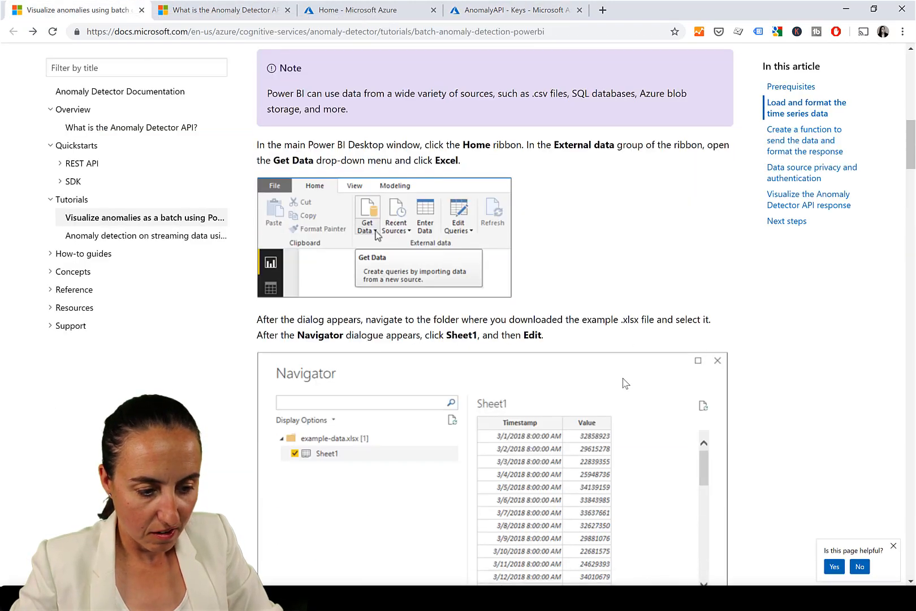
scroll(570, 385, "down", 16)
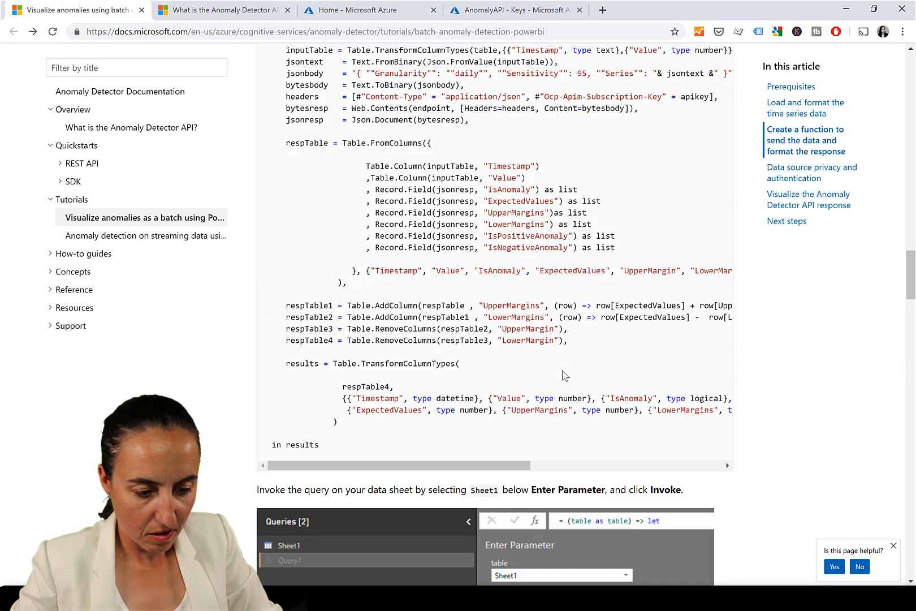
scroll(564, 374, "up", 4)
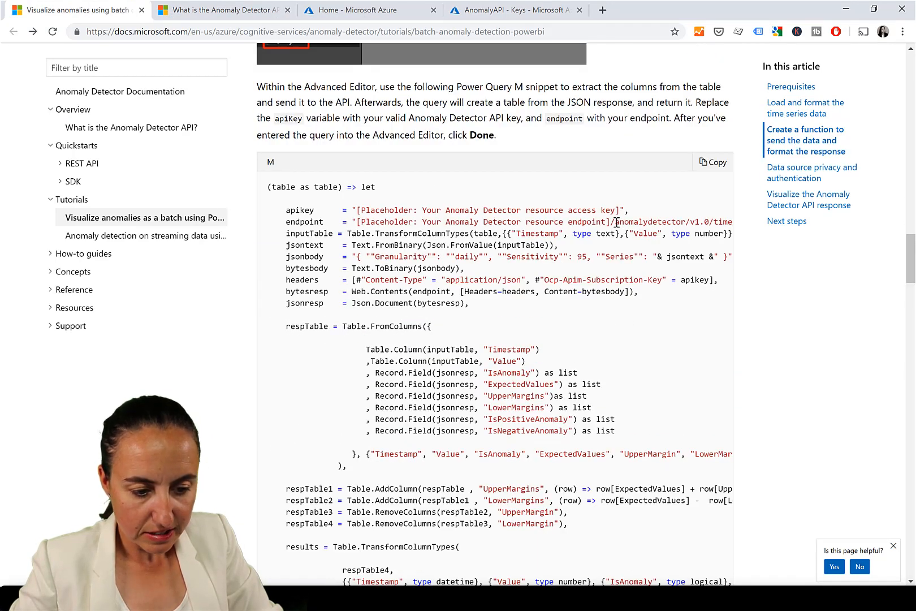
left_click_drag(615, 221, 622, 247)
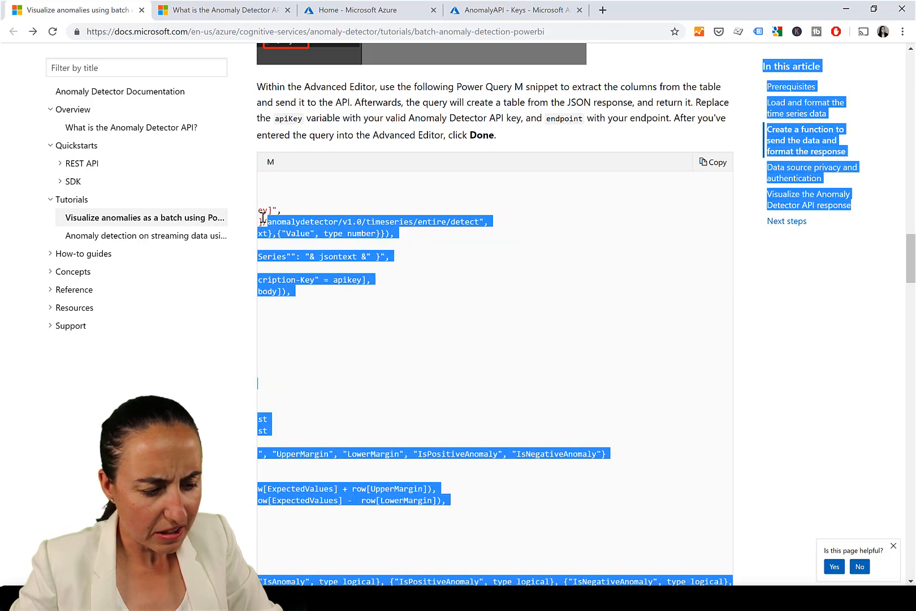
left_click_drag(261, 222, 479, 222)
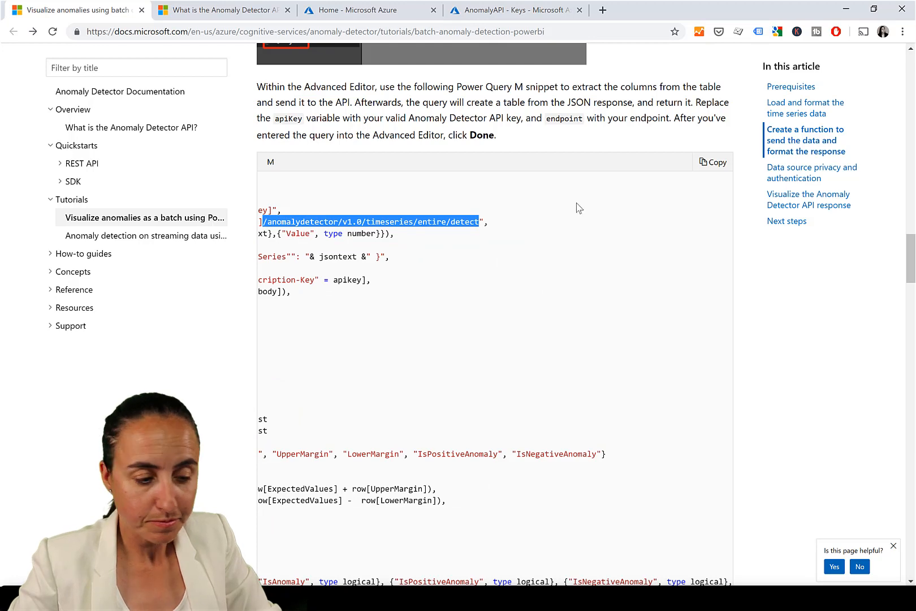
Switch to the Anomaly detection Power Query Editor and review its Service, Endpoint and APIKey parameters and fAnomalyServices function
left_click(244, 599)
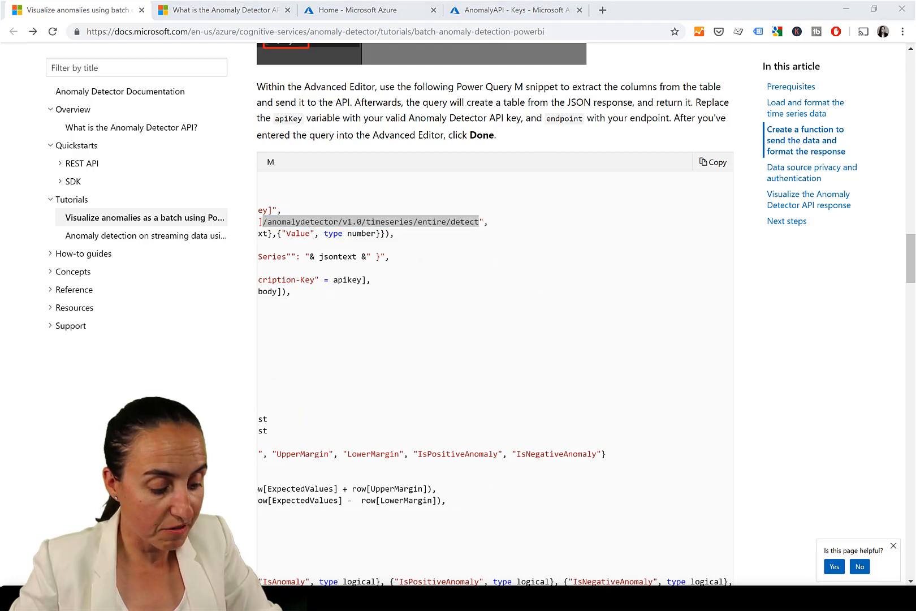
left_click(461, 548)
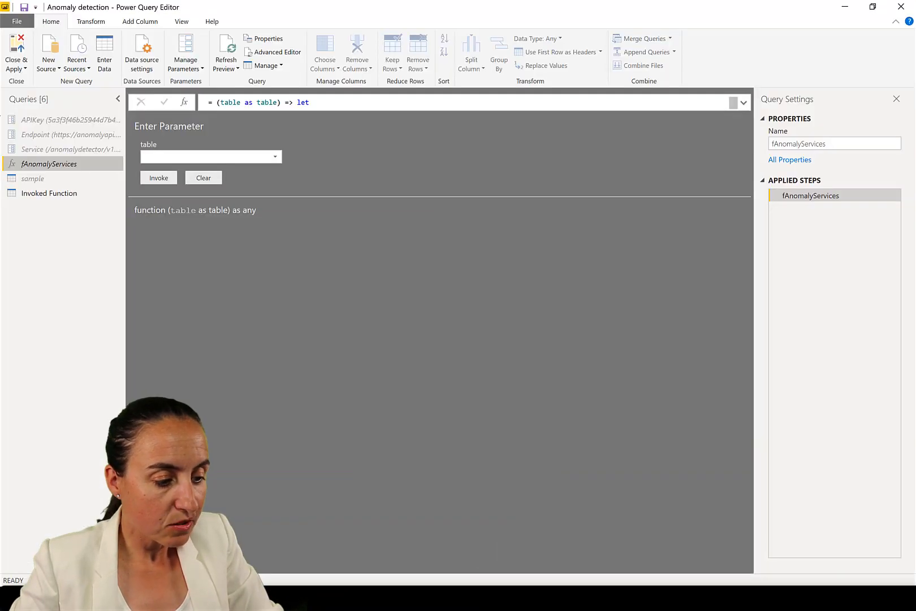
left_click(84, 151)
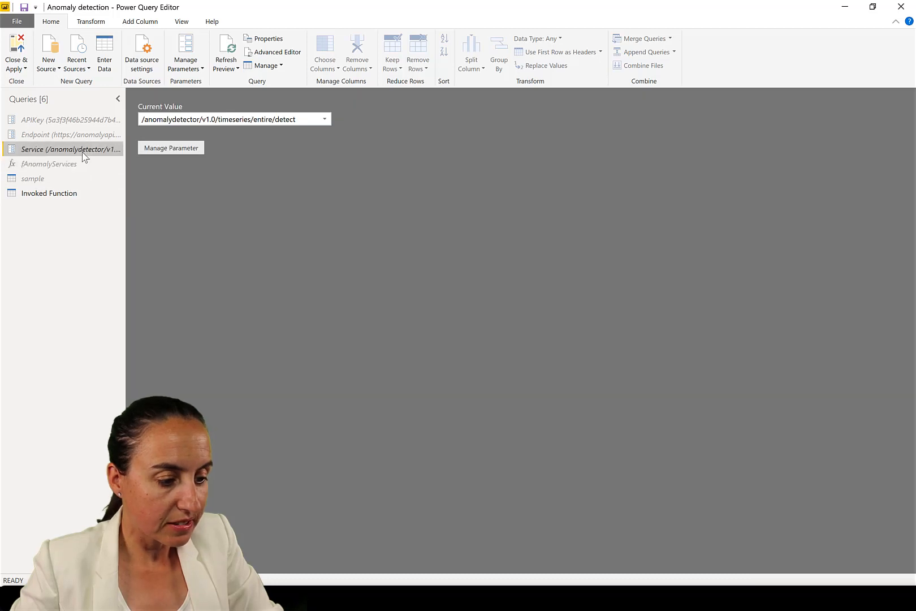
left_click(55, 136)
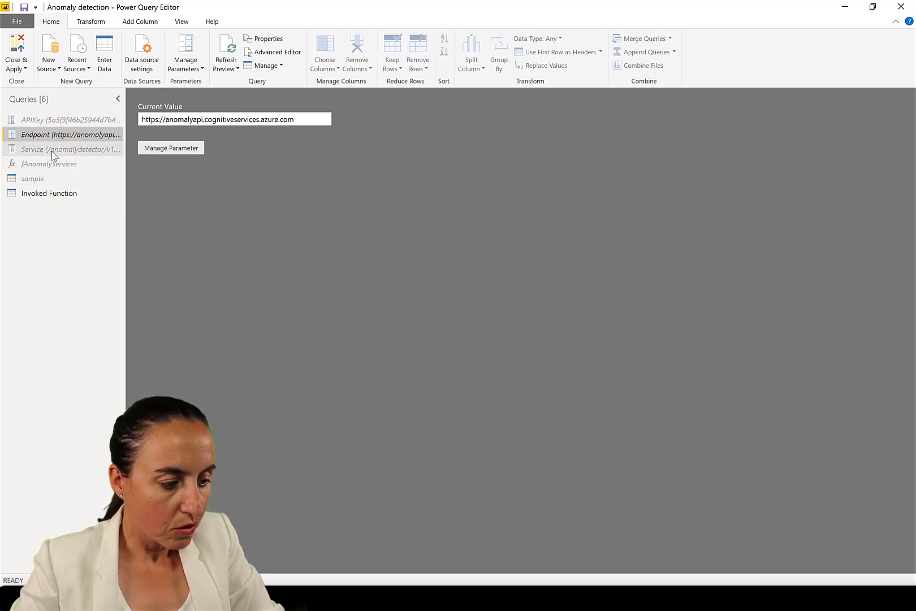
left_click(52, 151)
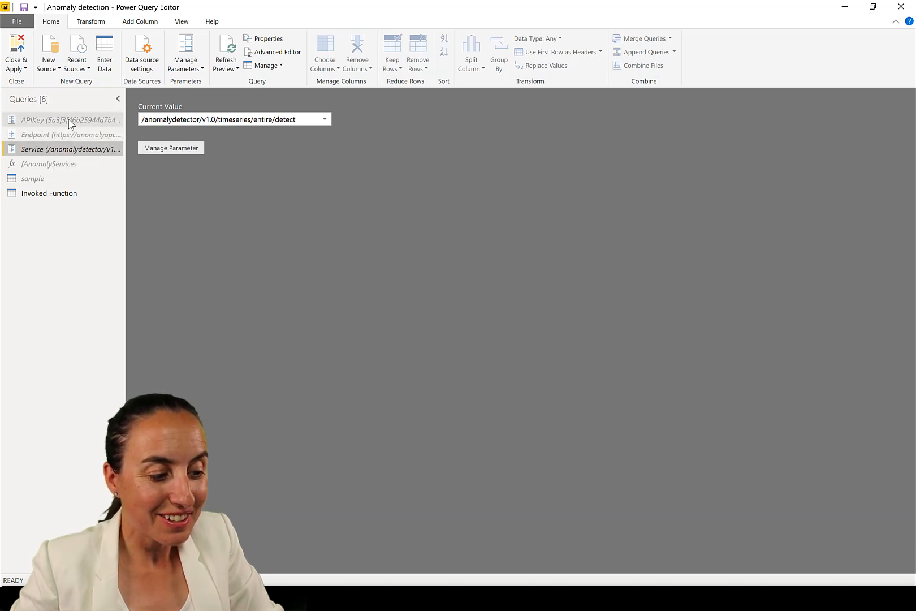
left_click(68, 122)
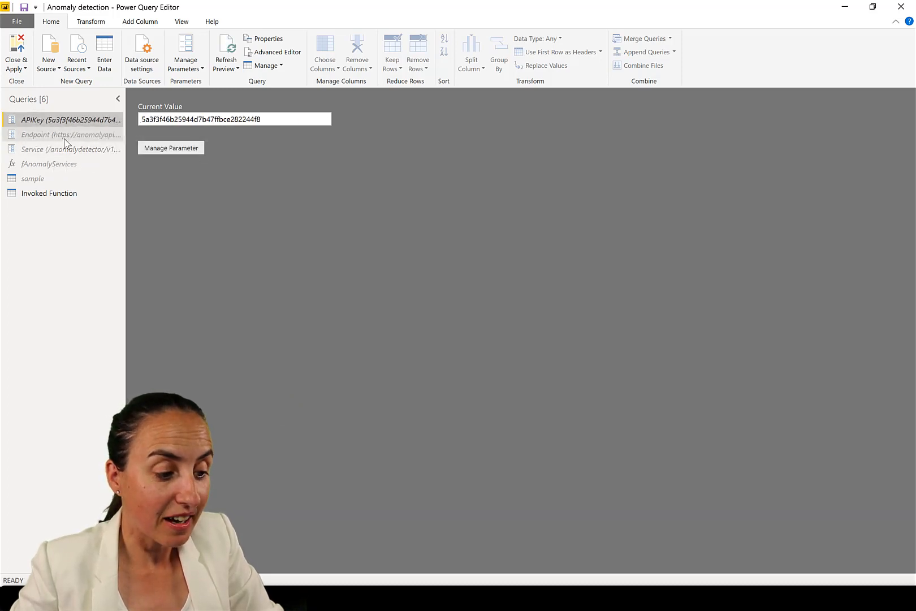
left_click(66, 135)
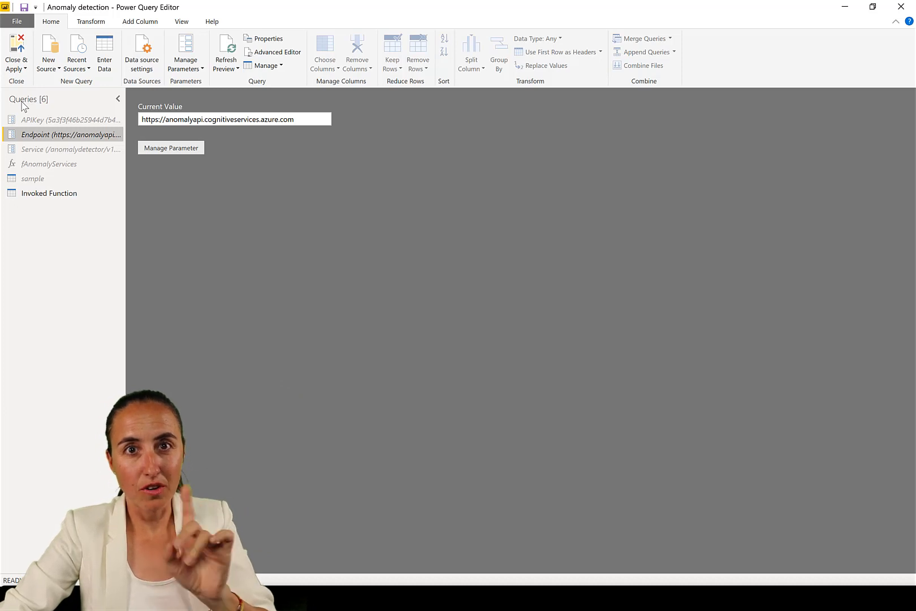
left_click(67, 164)
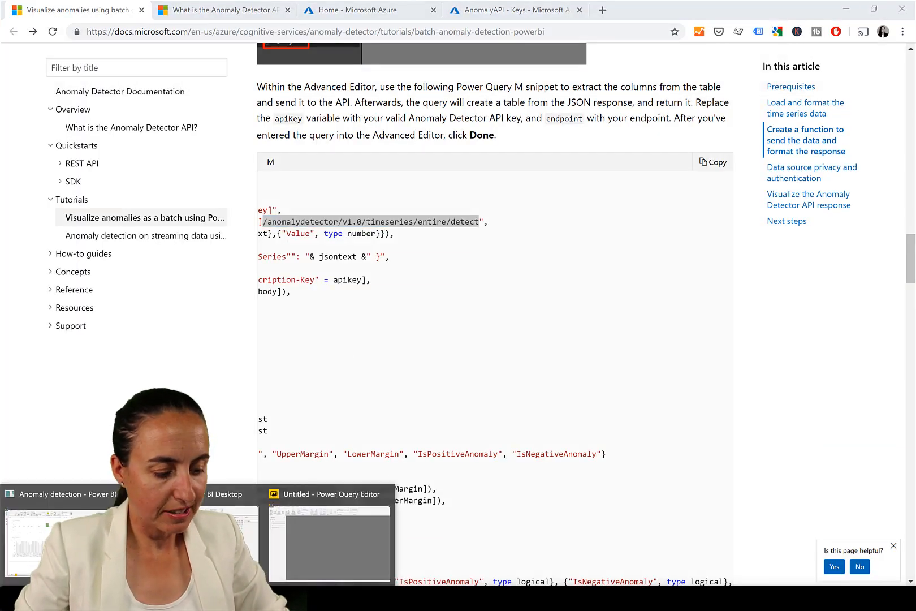
In the Untitled Power Query Editor, open the fAnomalyServices function and choose sample as its table parameter
left_click(357, 541)
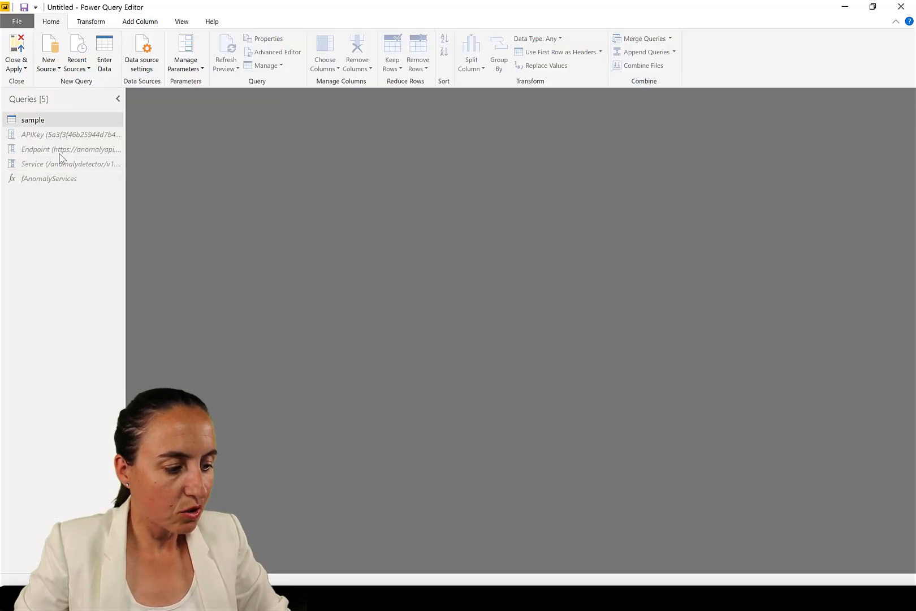
left_click(61, 180)
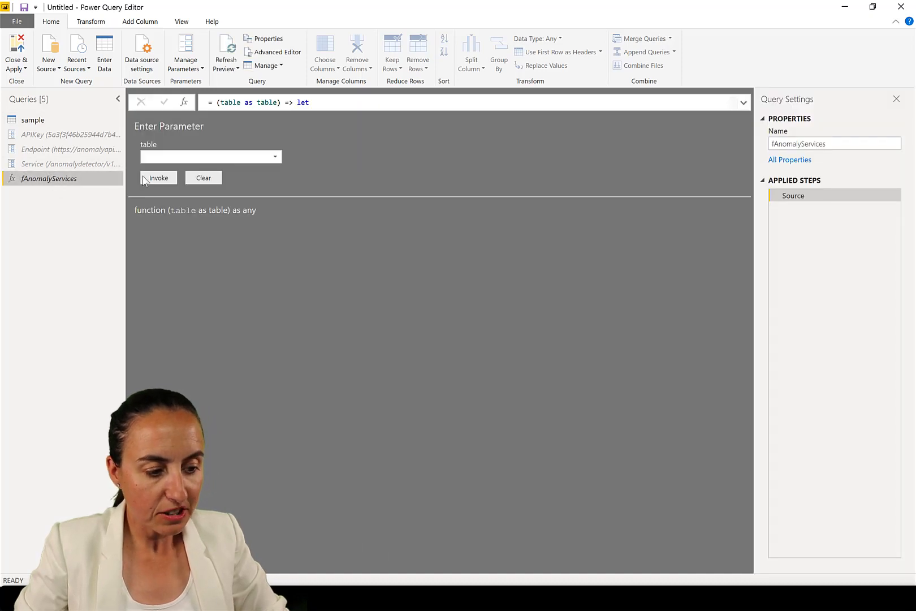
left_click(279, 159)
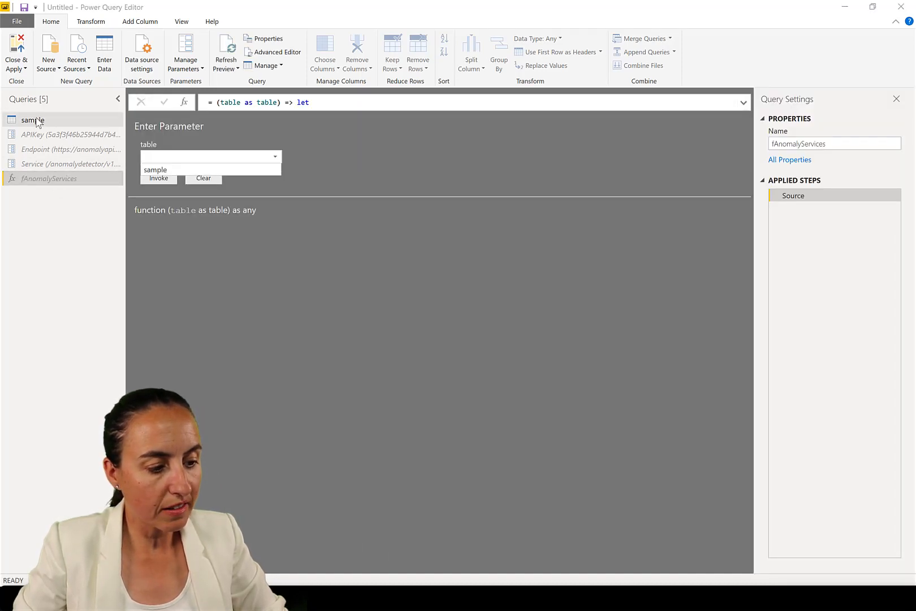
left_click(223, 170)
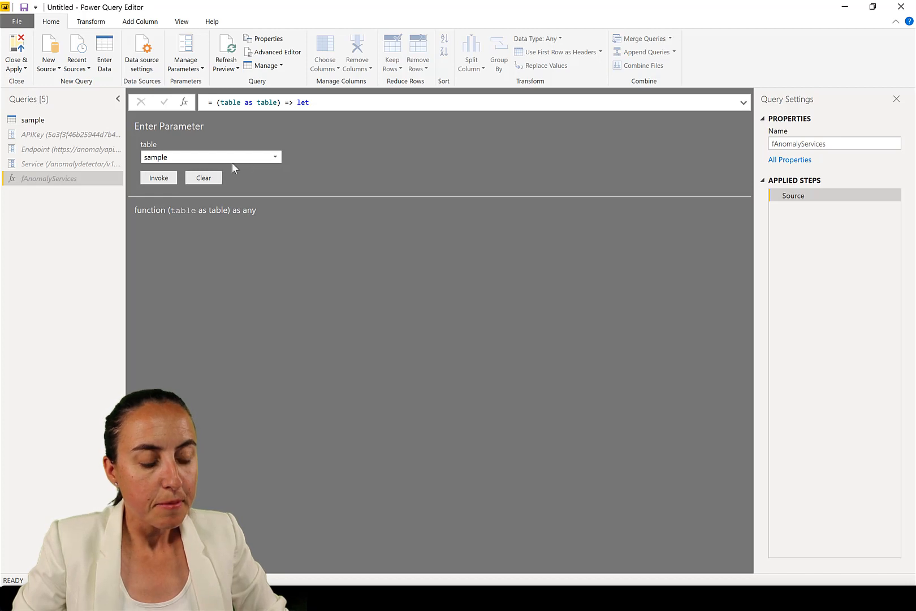
Review the fAnomalyServices code in the Advanced Editor and close it without changes
left_click(278, 53)
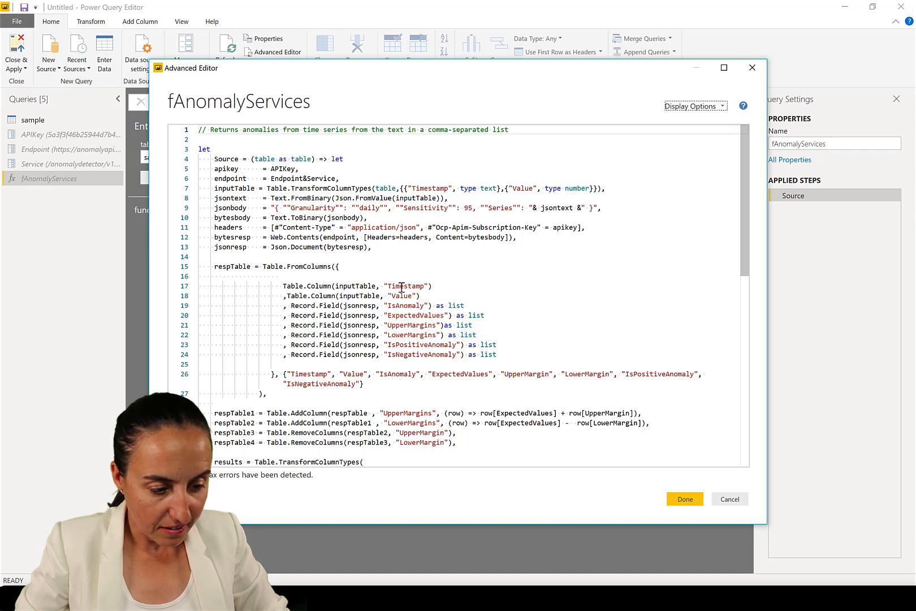
left_click(401, 287)
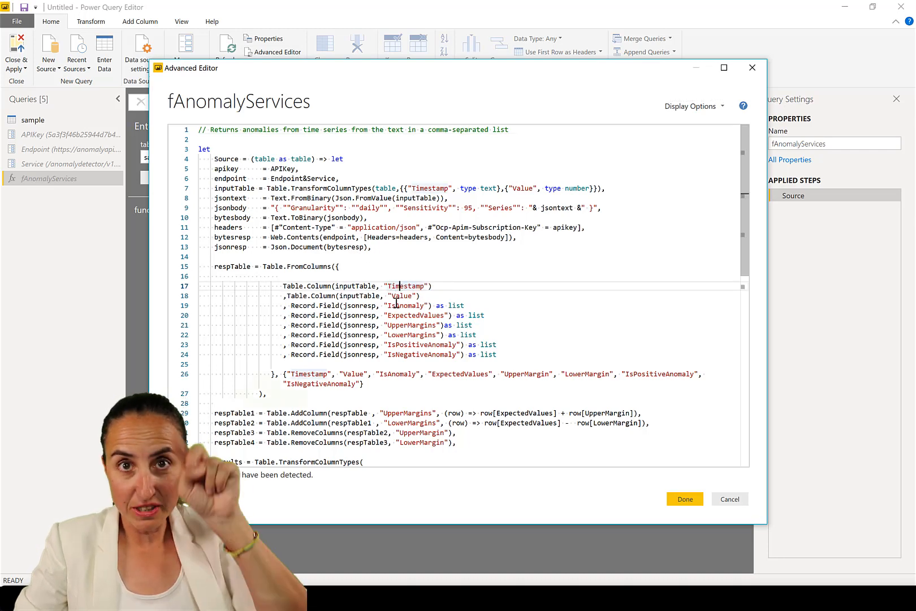
left_click(729, 498)
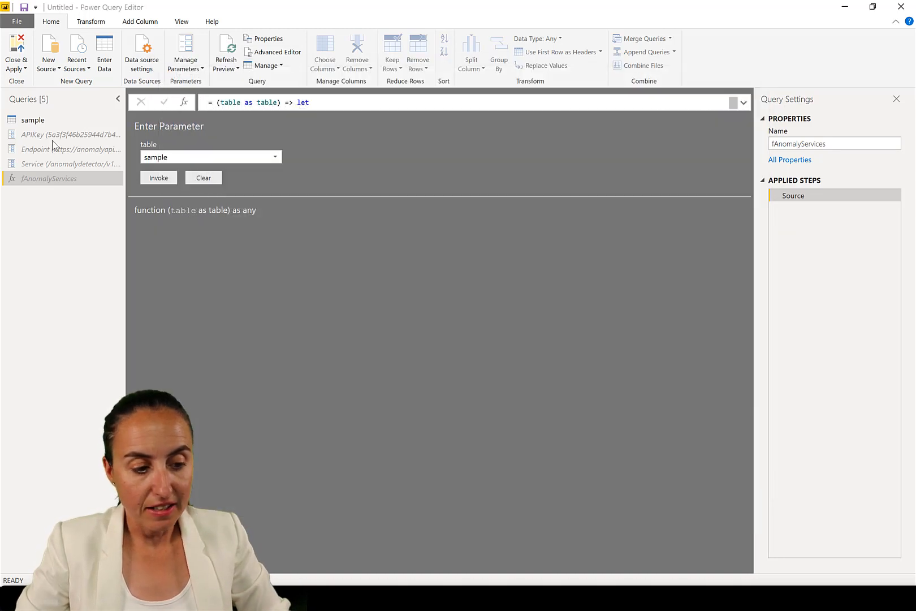
Open the sample query and rename its columns to Timestamp and Value
left_click(39, 123)
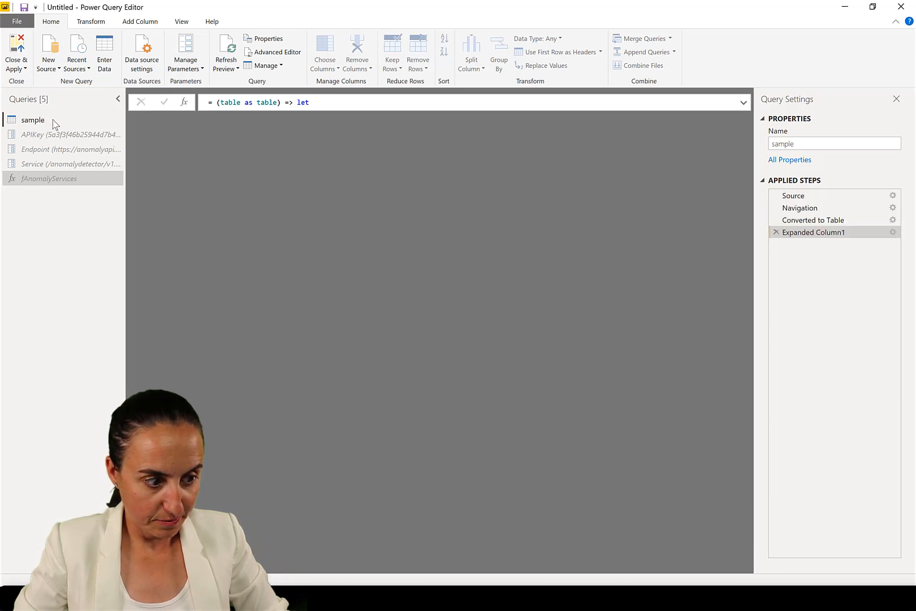
double_click(199, 120)
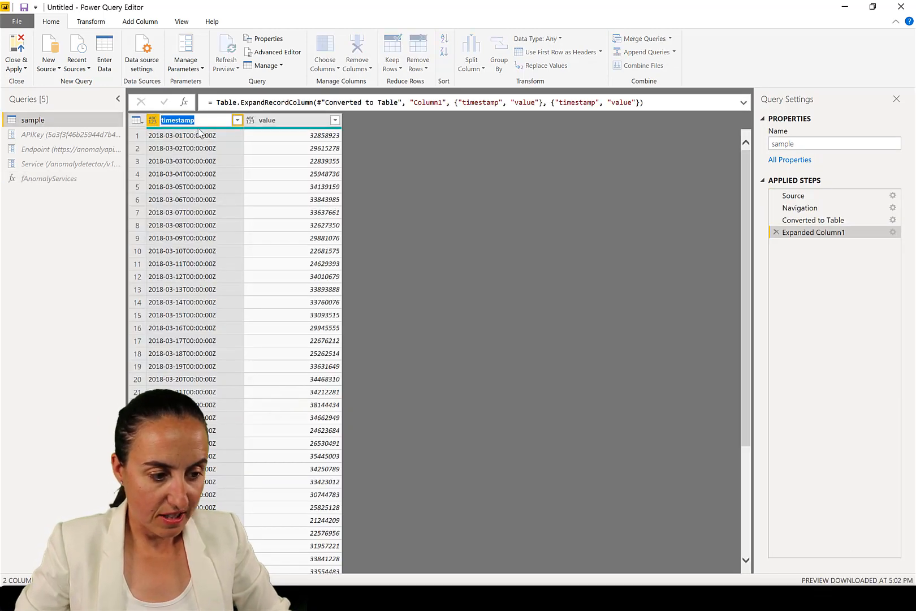
type("t")
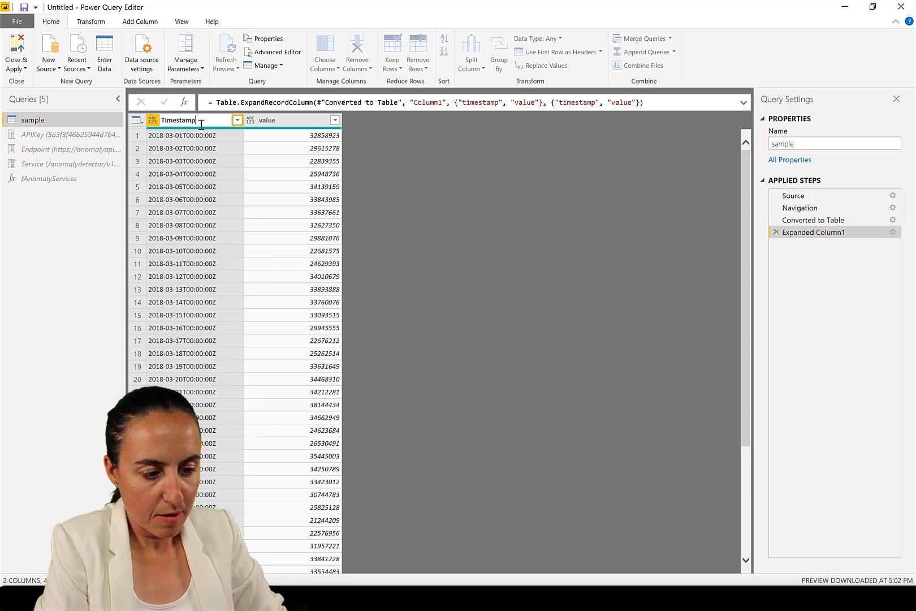
key("Return")
double_click(298, 121)
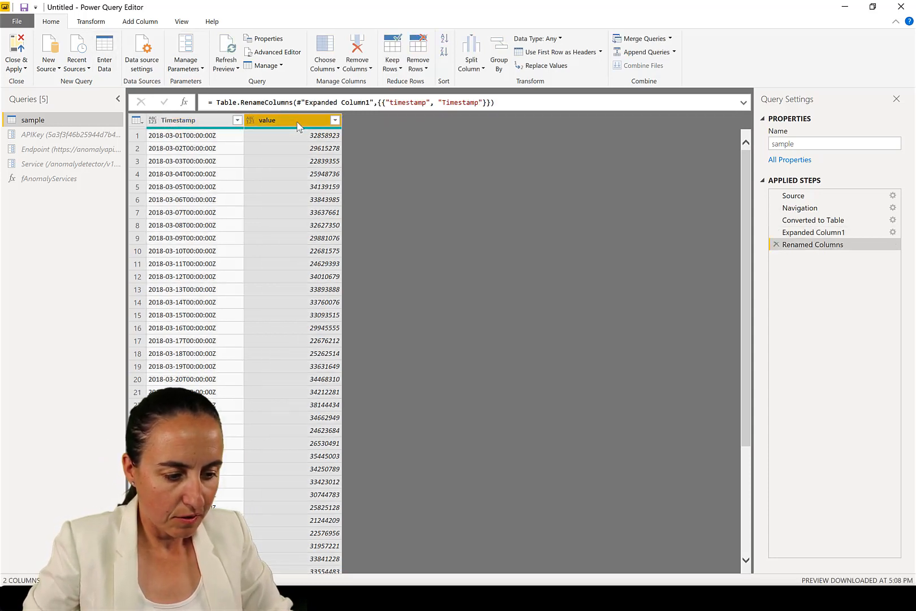
type("Valu")
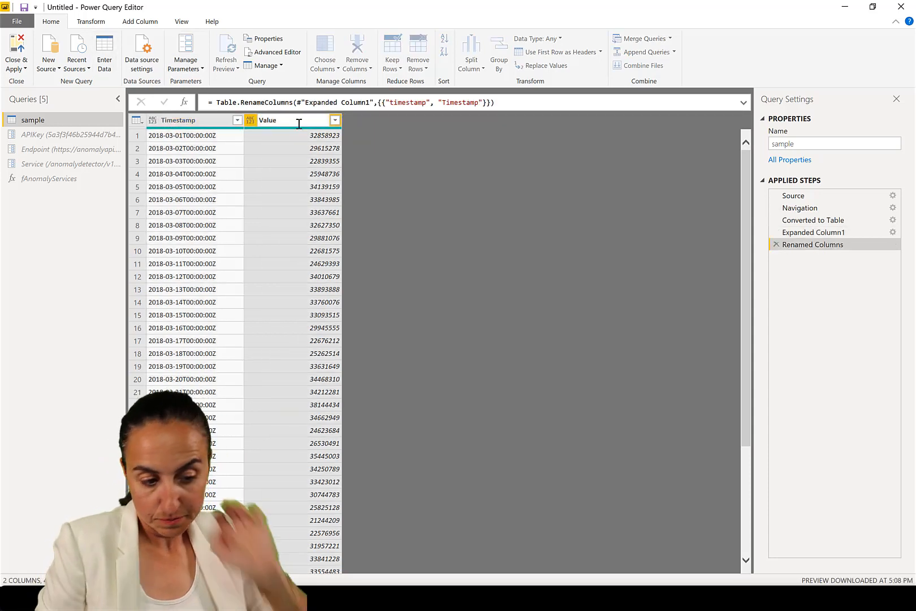
key("Return")
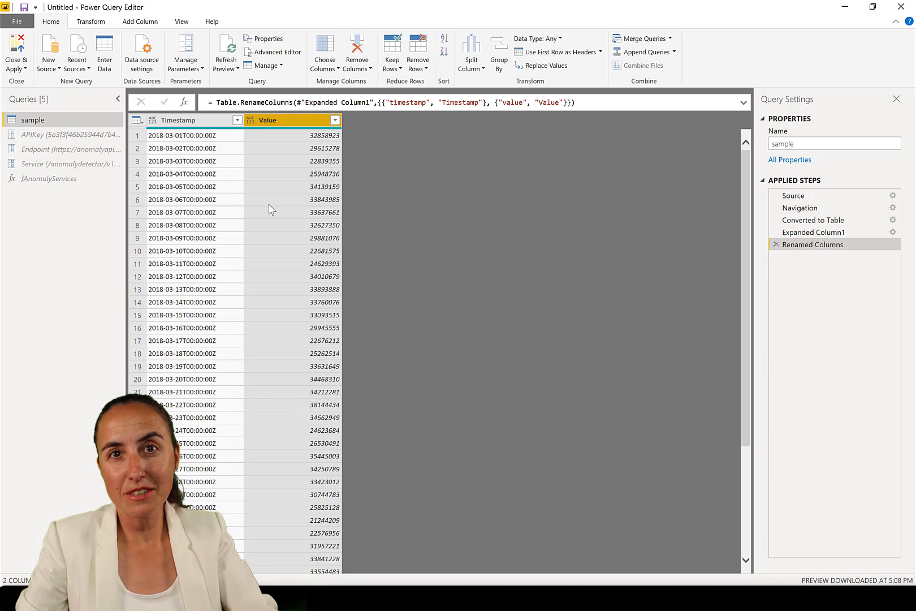
Invoke the fAnomalyServices function with the sample table and inspect the Formula.Firewall warning text
left_click(42, 178)
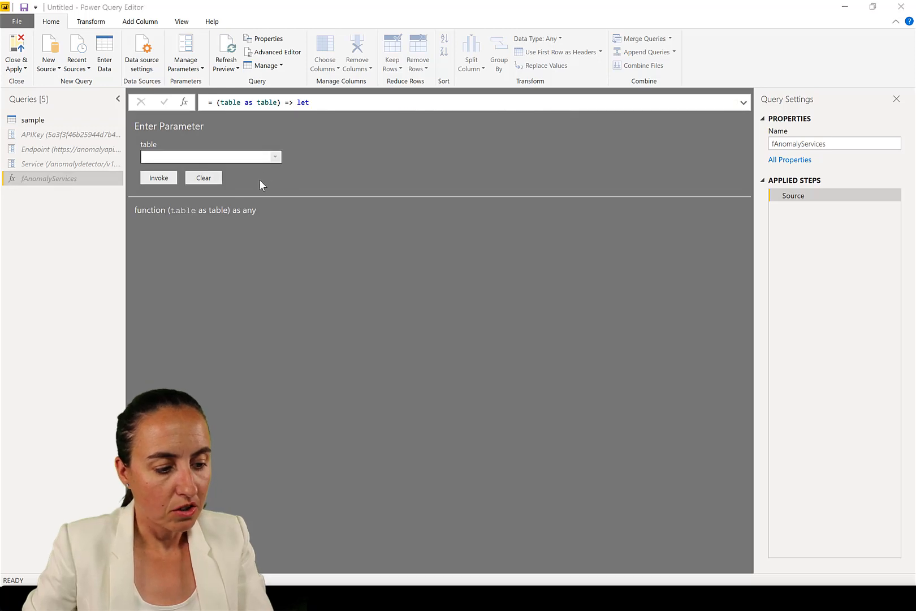
left_click(257, 157)
left_click(251, 170)
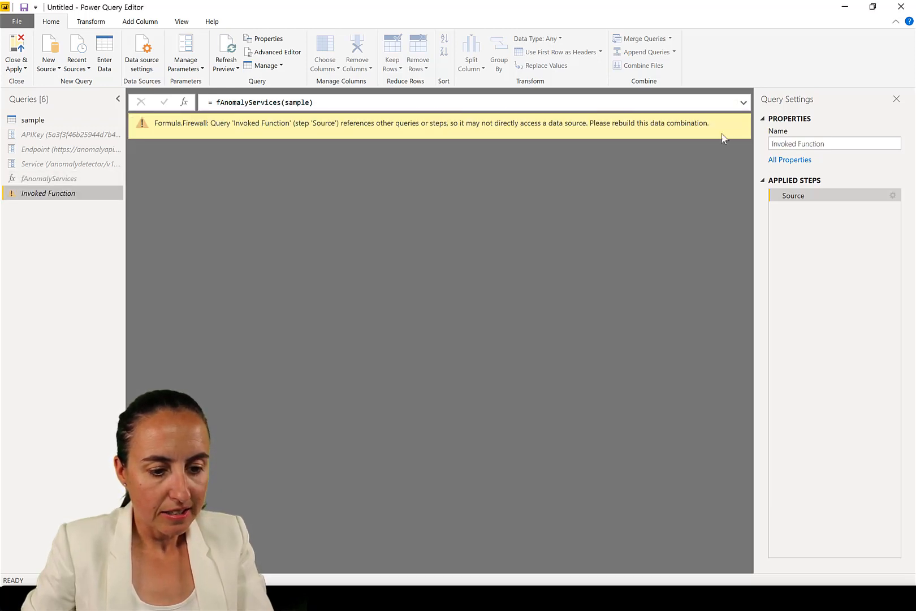
left_click_drag(156, 123, 634, 125)
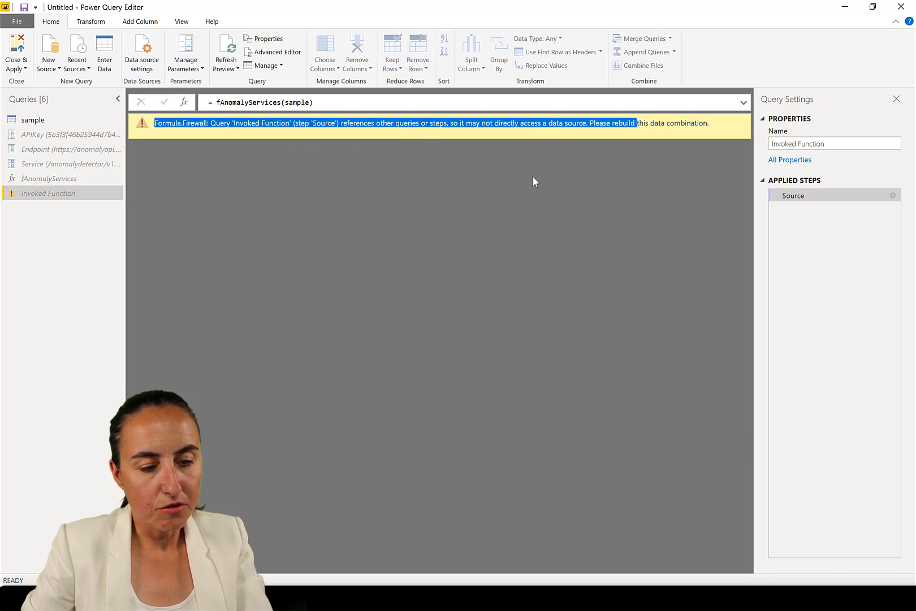
left_click(379, 221)
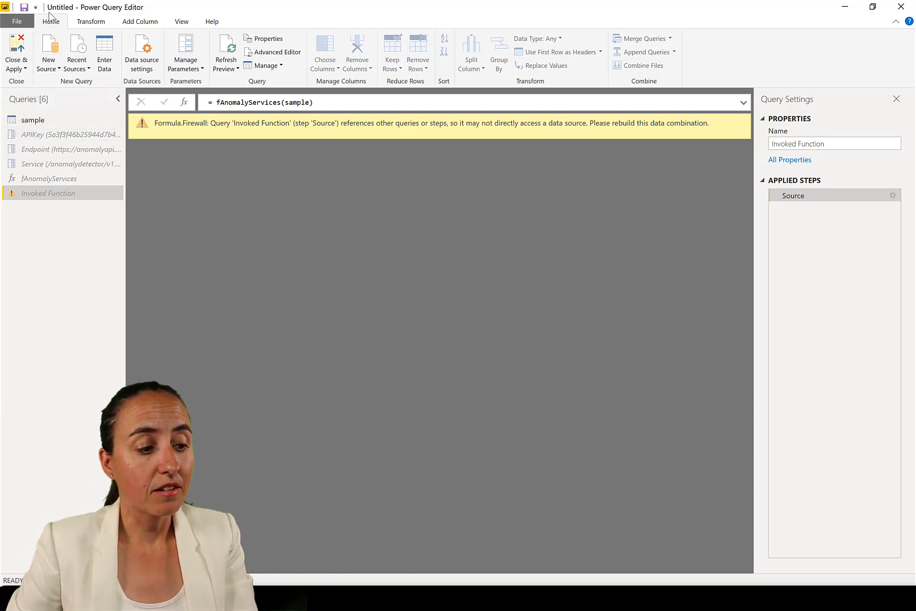
Open the data source settings to review the file's sources and close the dialog
left_click(19, 22)
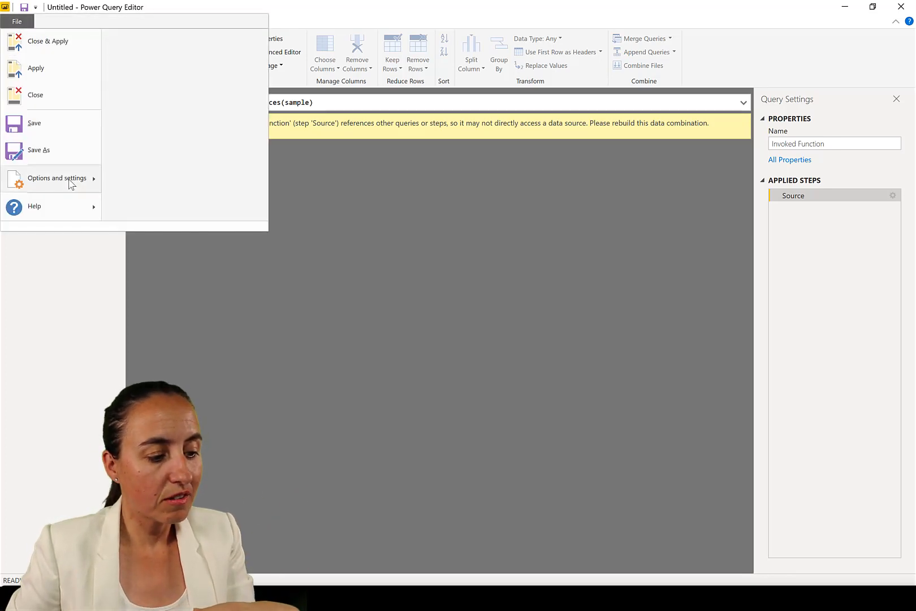
mouse_move(72, 184)
left_click(173, 92)
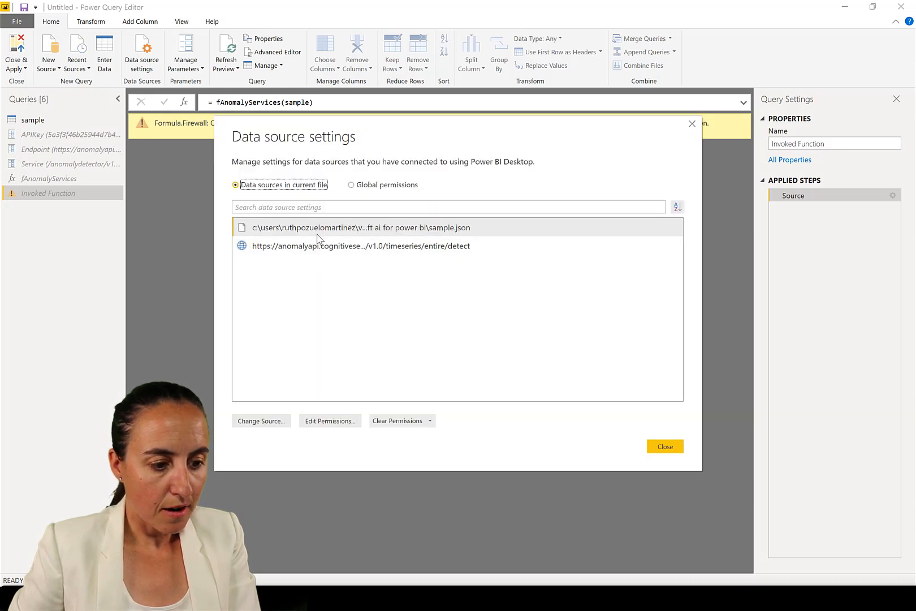
left_click(692, 124)
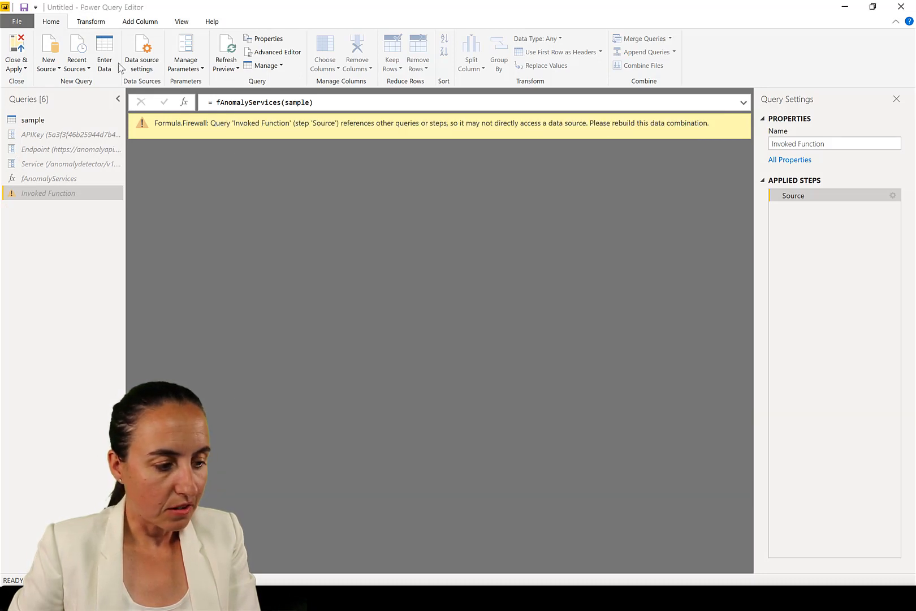
In Options, set the current file's privacy to ignore the Privacy Levels and potentially improve performance
left_click(18, 22)
mouse_move(35, 180)
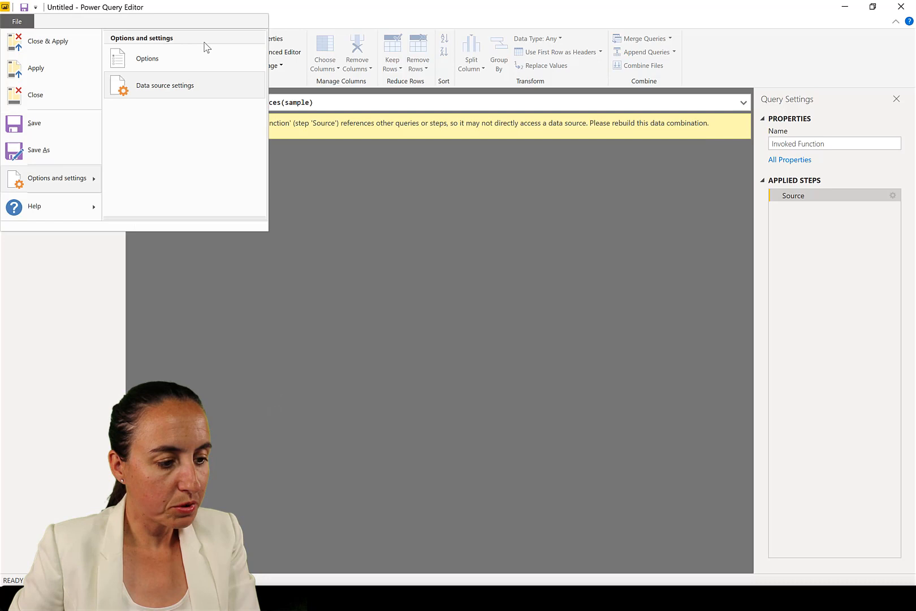
left_click(189, 67)
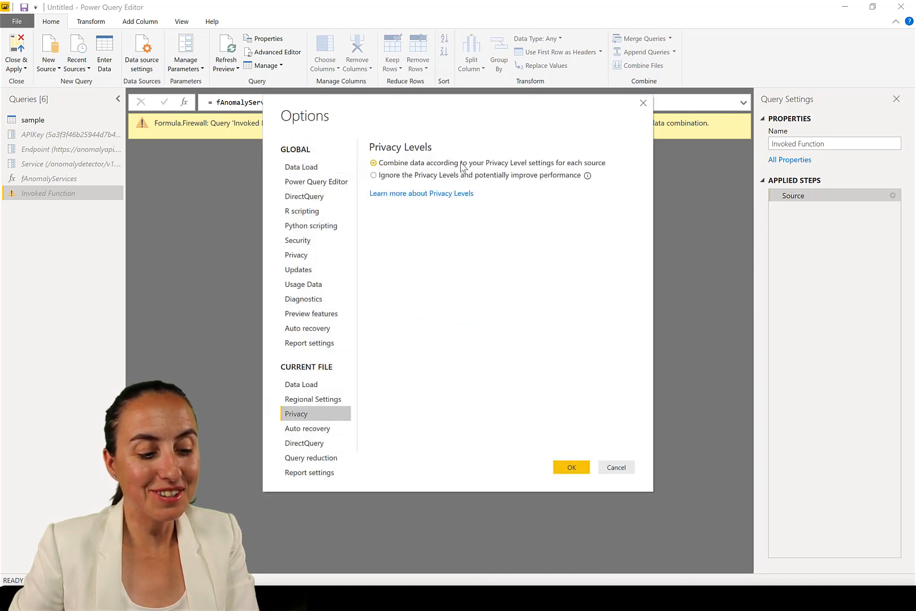
left_click(449, 175)
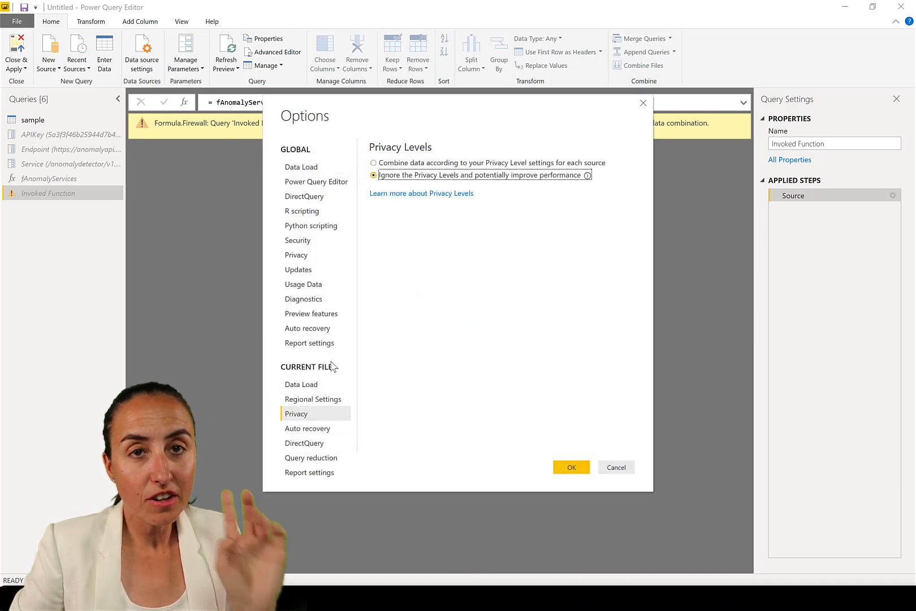
left_click(566, 468)
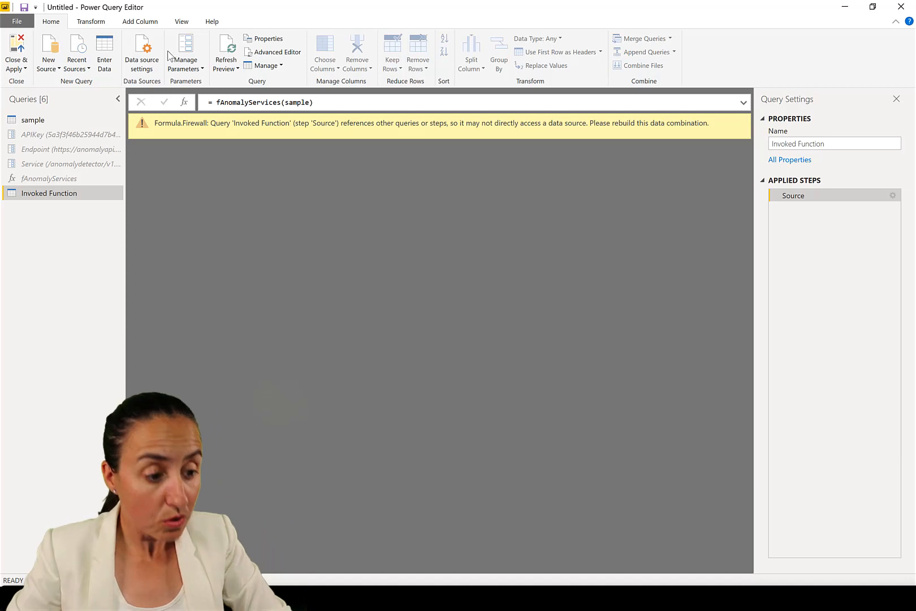
Refresh the Invoked Function preview, scroll across its result columns, and close and apply the queries
left_click(226, 52)
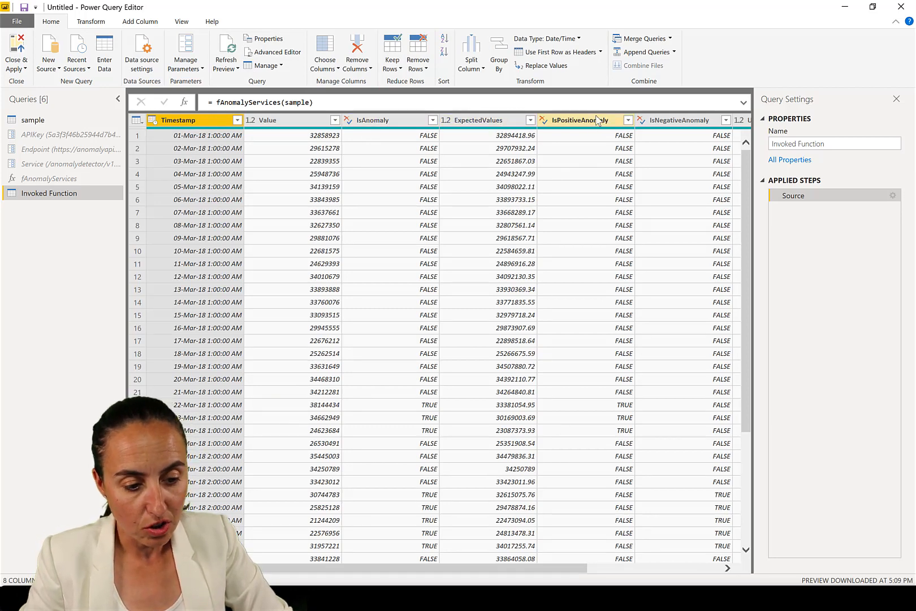
left_click_drag(574, 572, 738, 581)
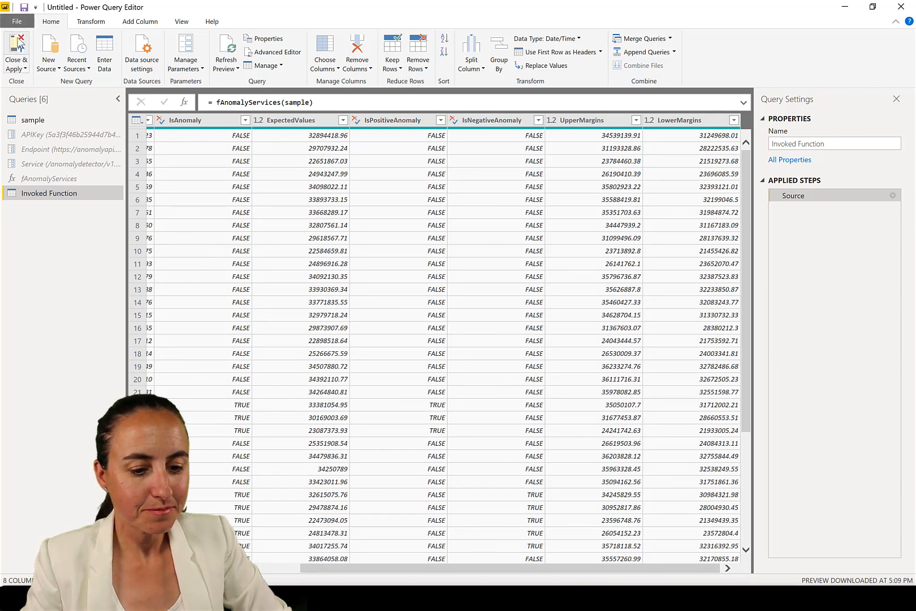
left_click(20, 43)
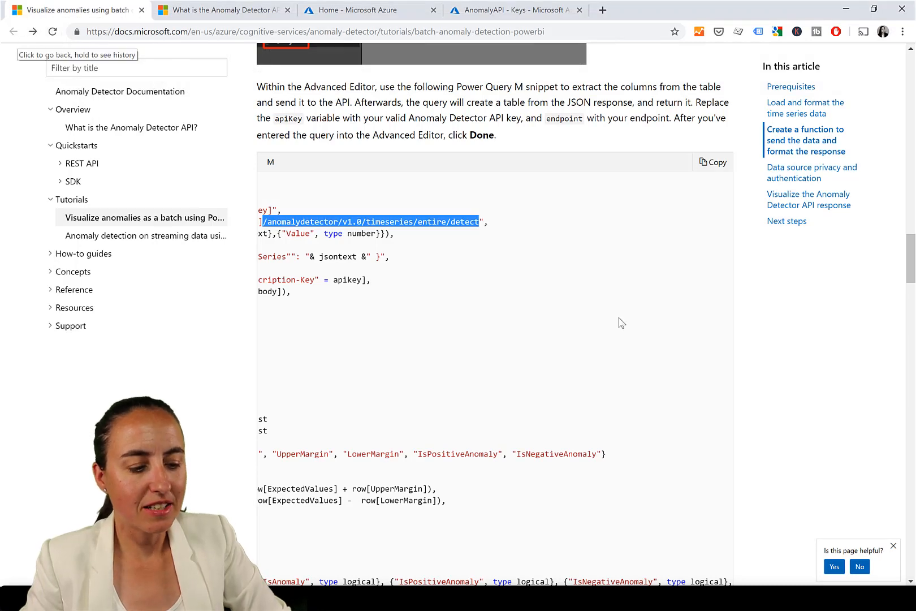
Read the tutorial's data source privacy and Visualize the Anomaly Detector API response sections
left_click(465, 333)
scroll(516, 315, "down", 15)
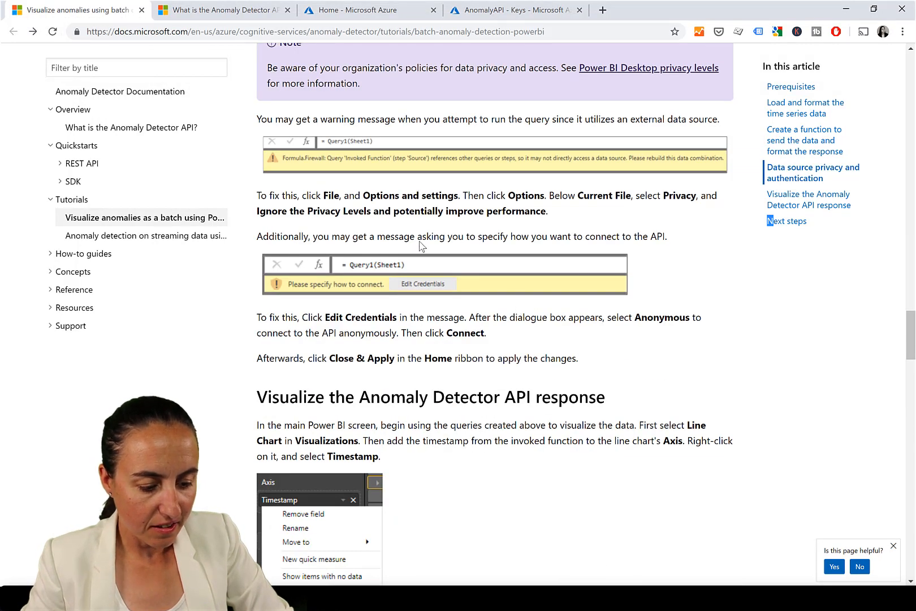
scroll(487, 141, "down", 5)
scroll(516, 206, "up", 4)
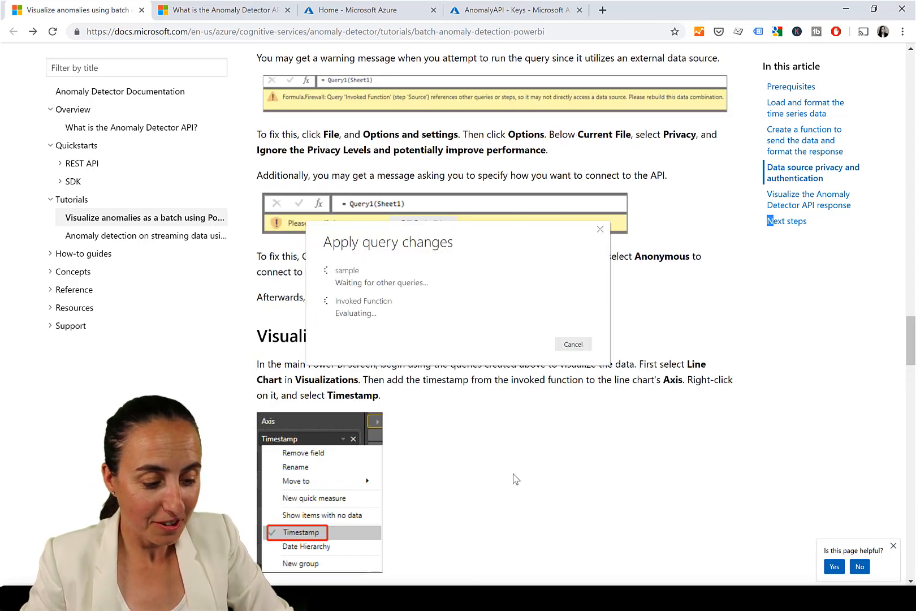
scroll(505, 469, "down", 4)
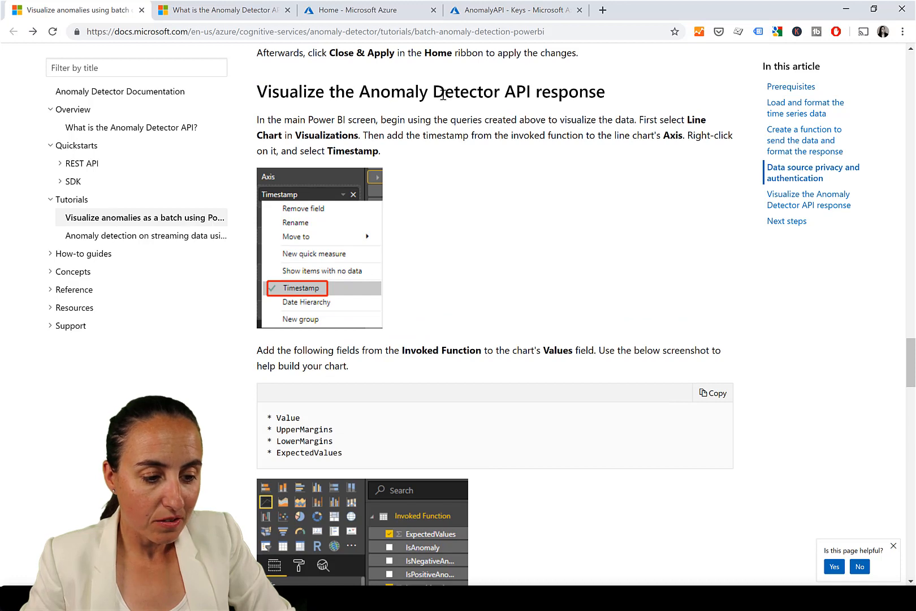
scroll(541, 339, "down", 3)
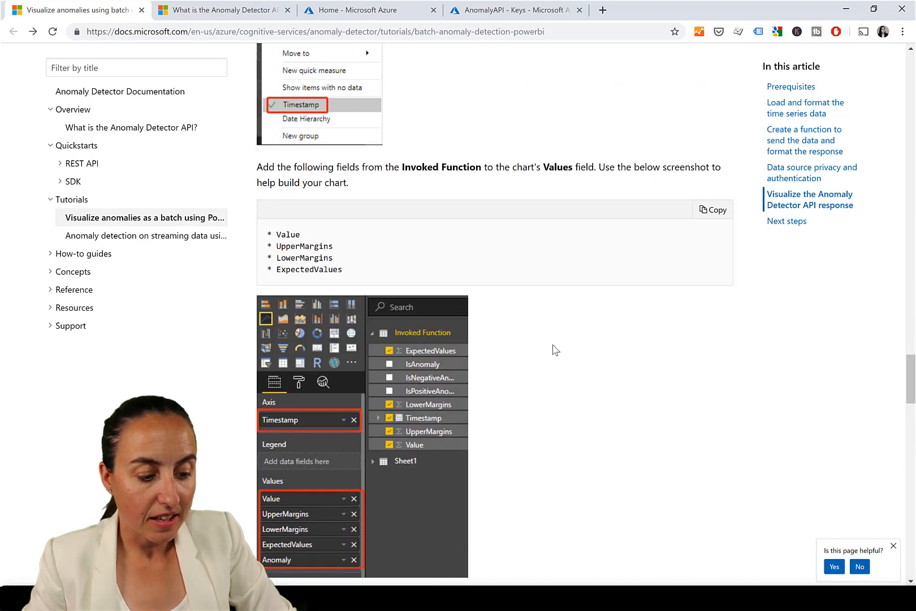
scroll(556, 350, "down", 8)
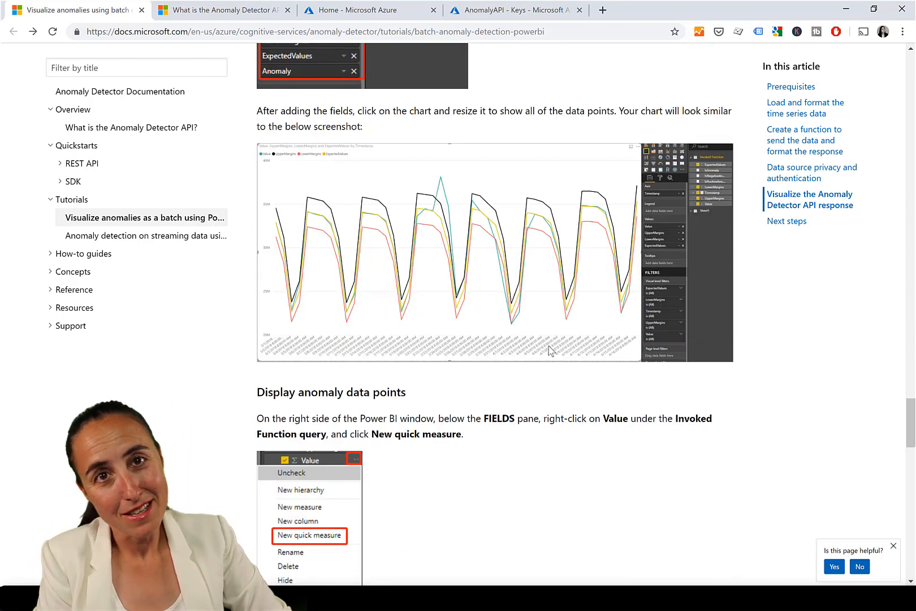
key("alt+Tab")
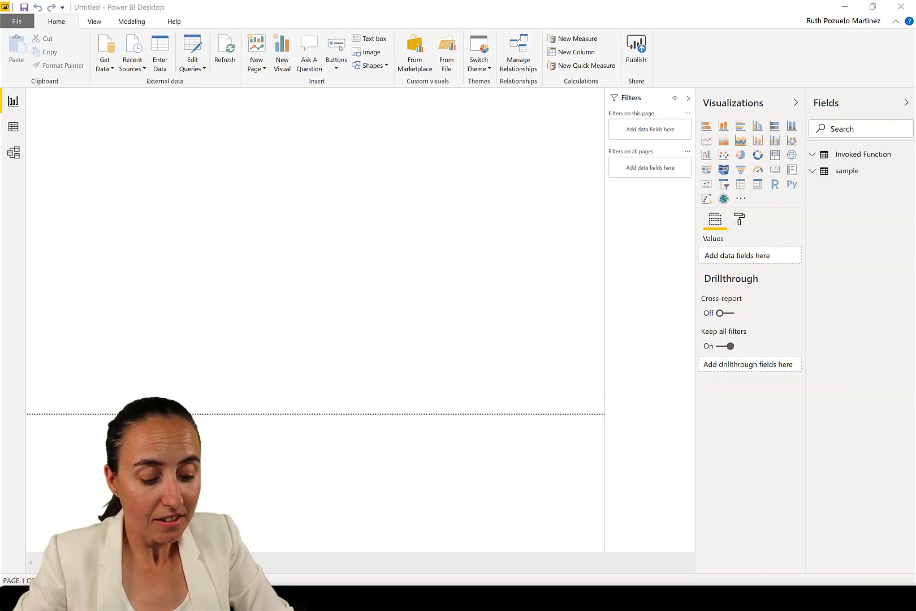
key("alt+Tab")
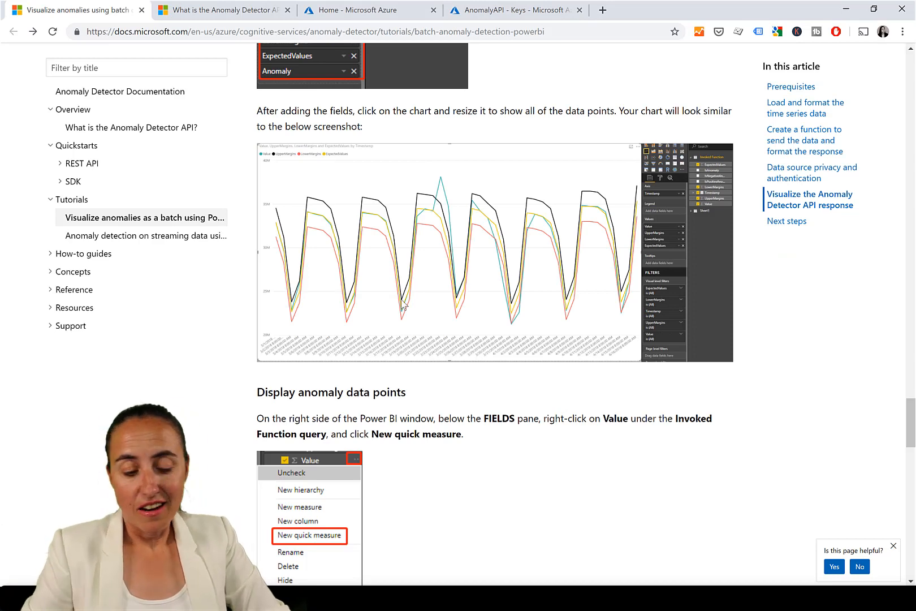
scroll(447, 483, "down", 18)
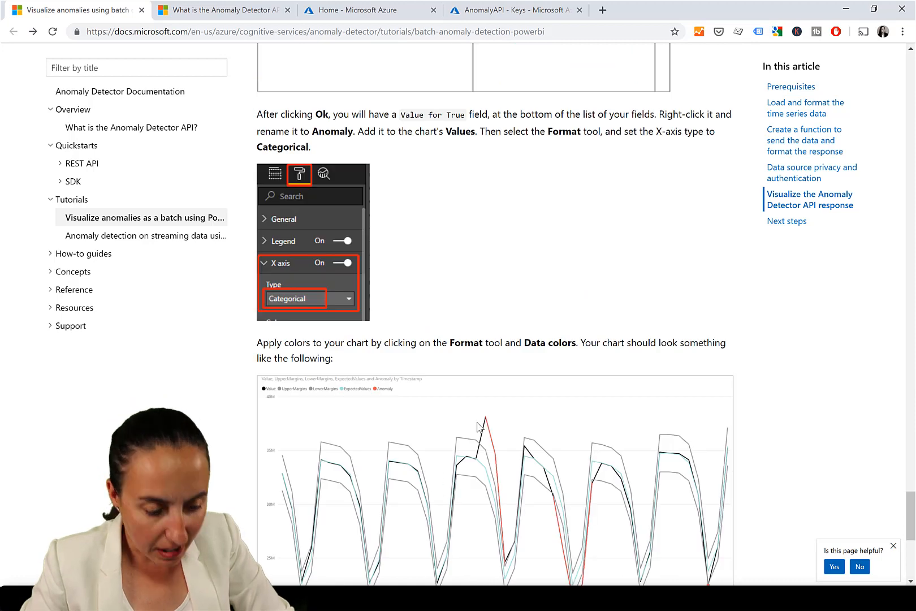
scroll(419, 198, "down", 2)
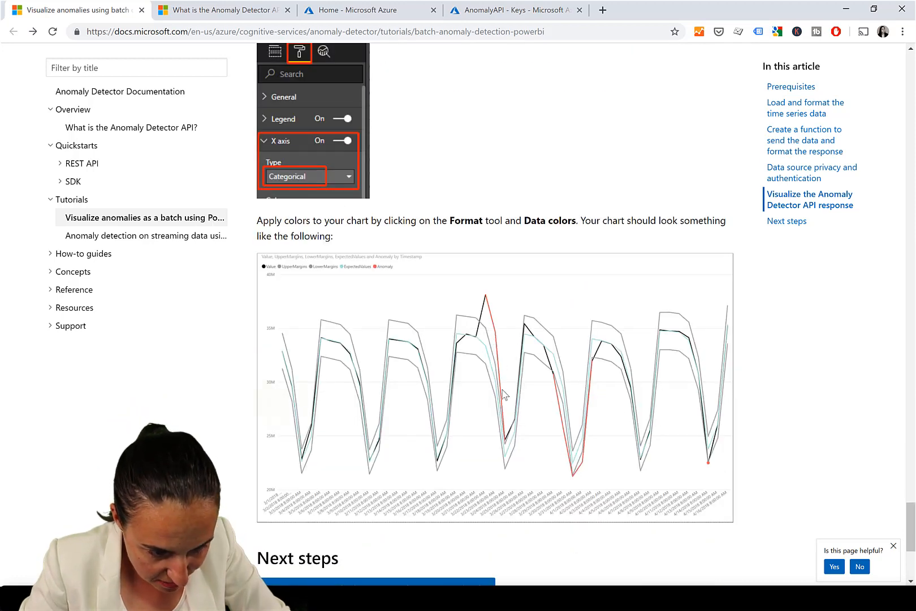
scroll(602, 376, "down", 3)
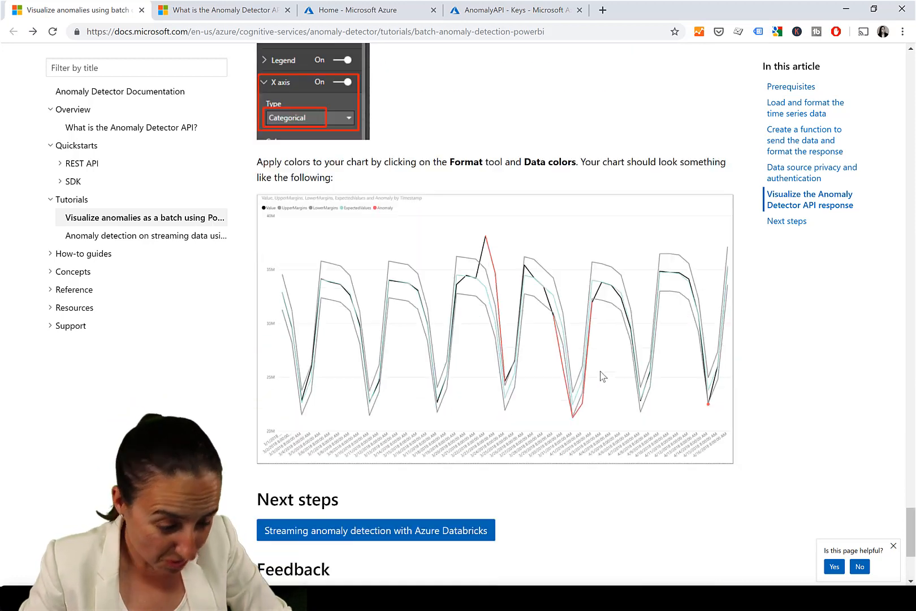
scroll(604, 377, "up", 6)
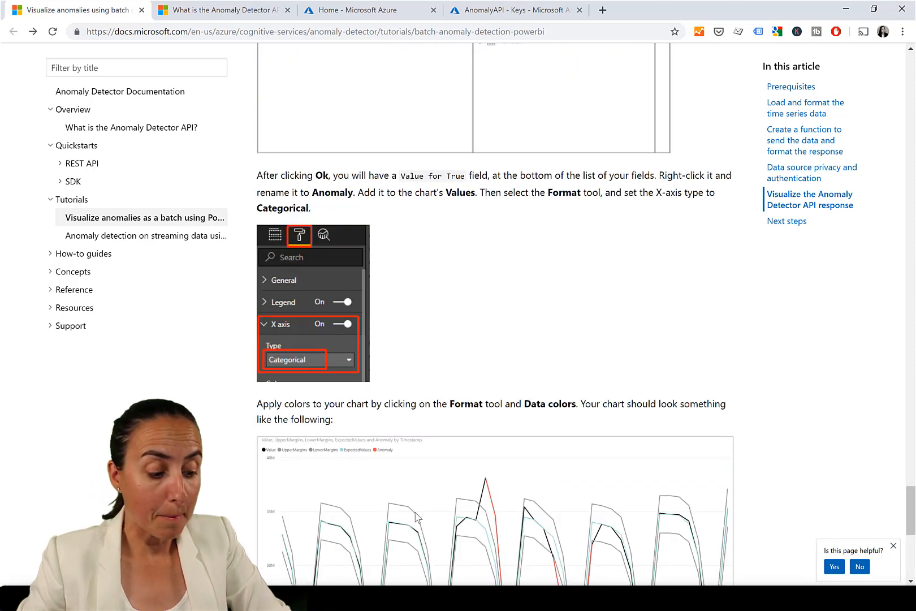
Switch to Power BI Desktop, disable loading of the sample query in the query editor, and apply the query changes
left_click(134, 598)
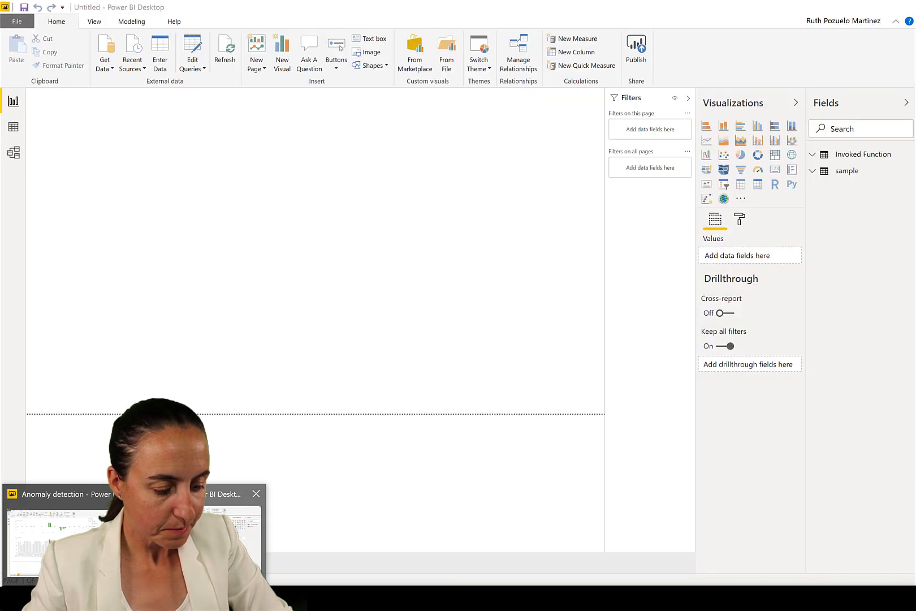
left_click(198, 538)
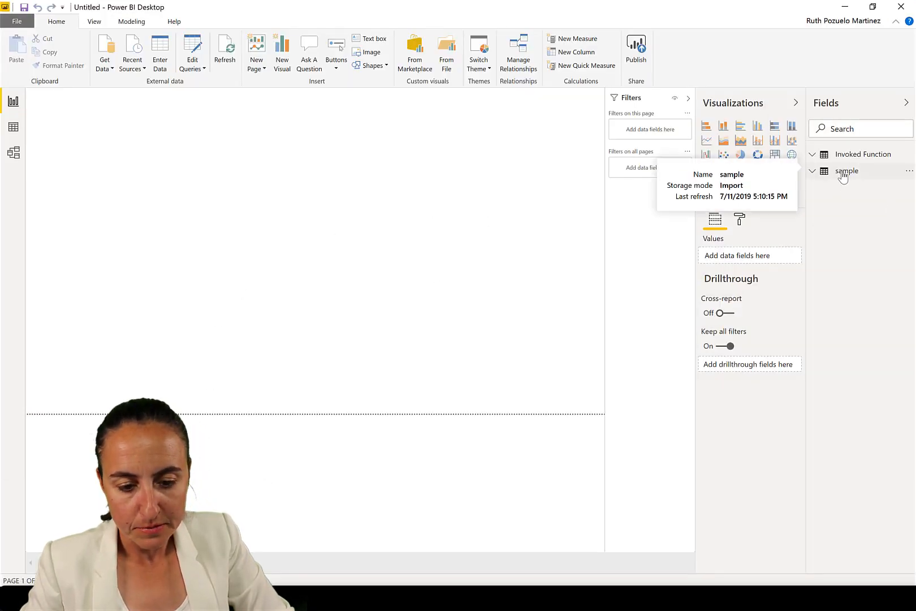
left_click(193, 49)
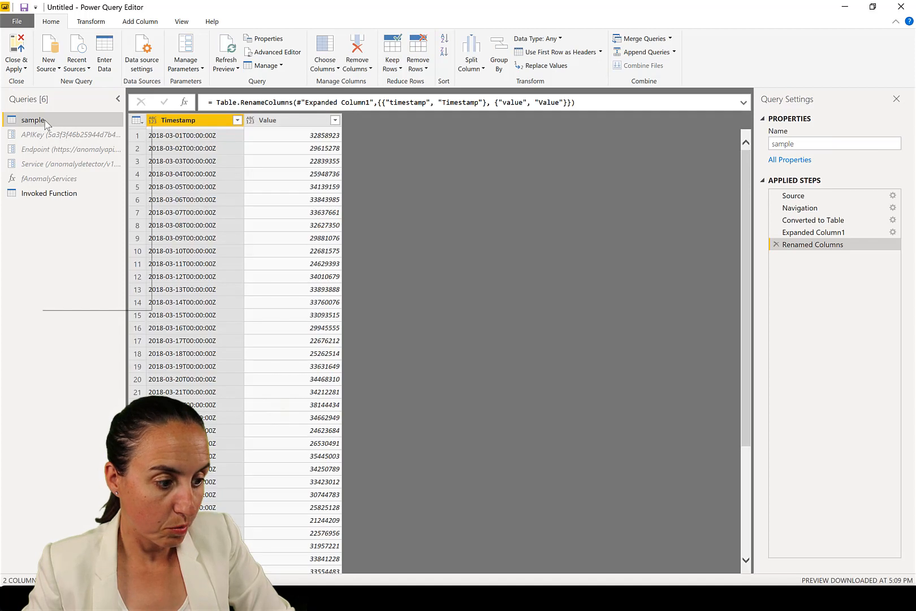
right_click(41, 126)
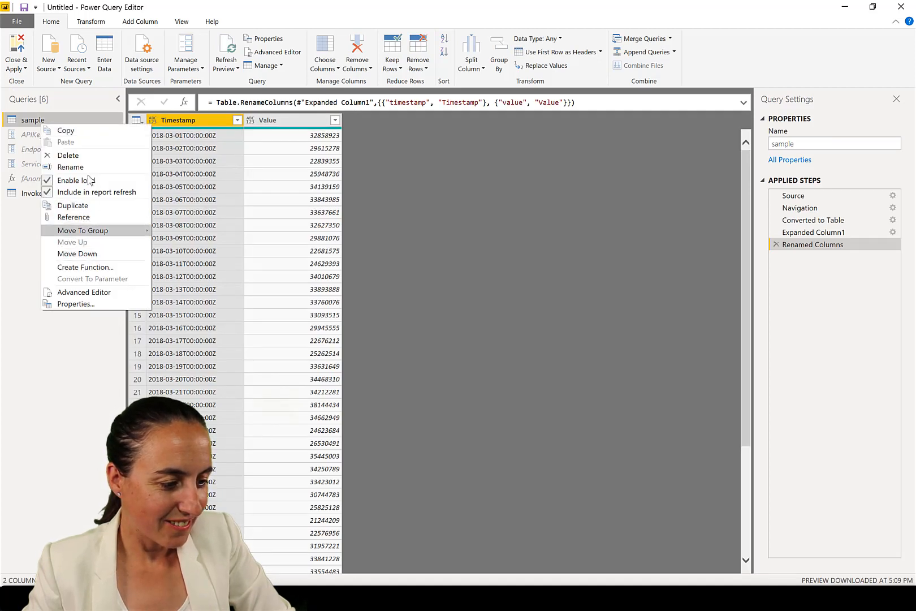
left_click(130, 183)
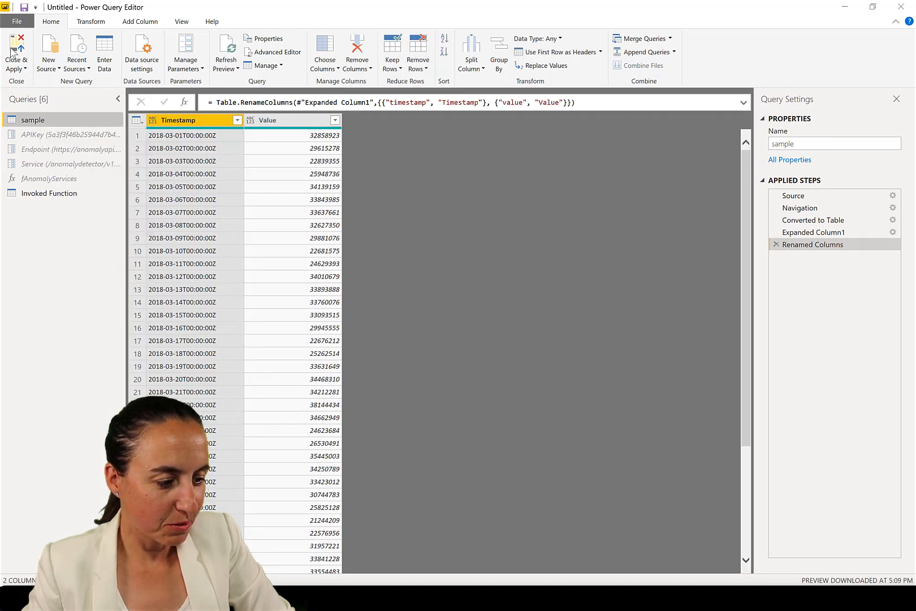
left_click(511, 323)
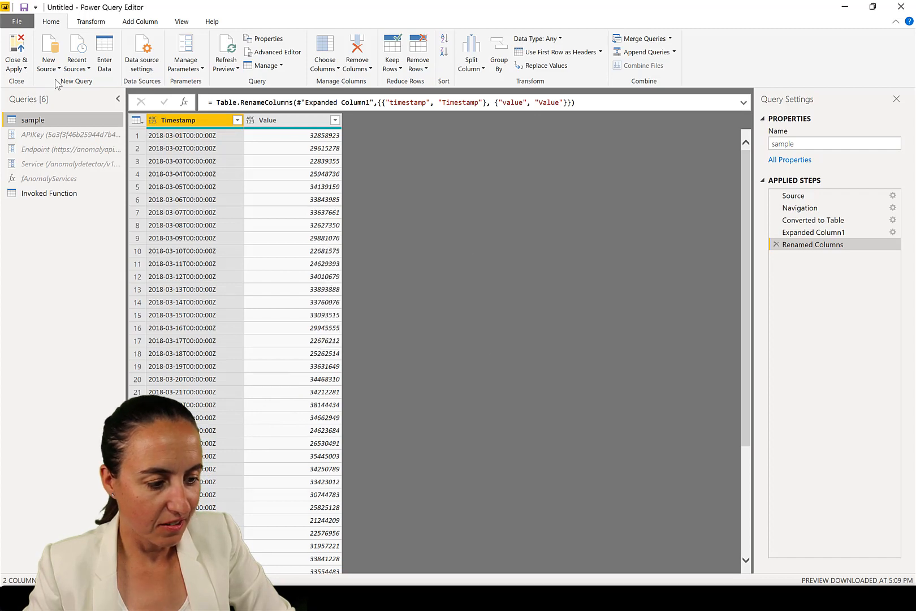
left_click(17, 54)
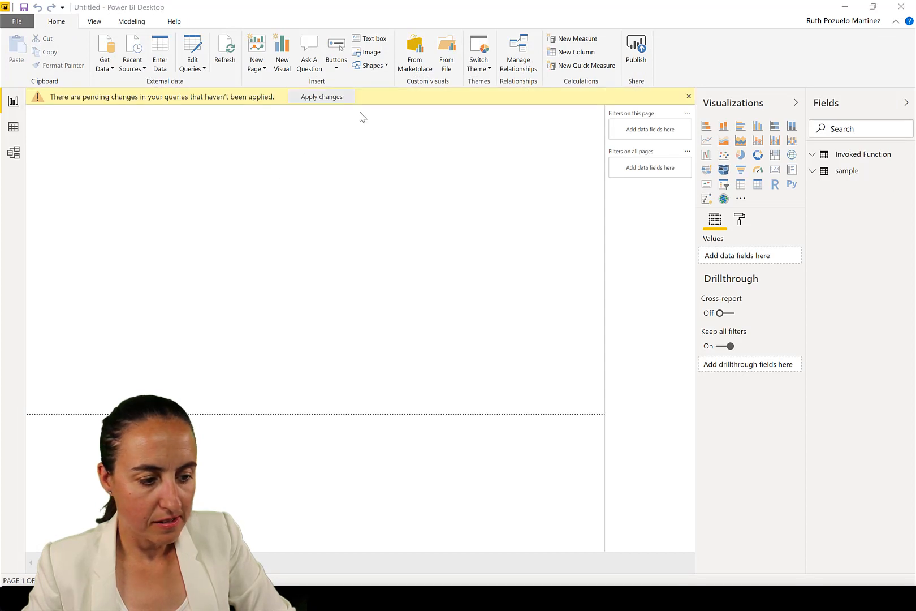
left_click(340, 100)
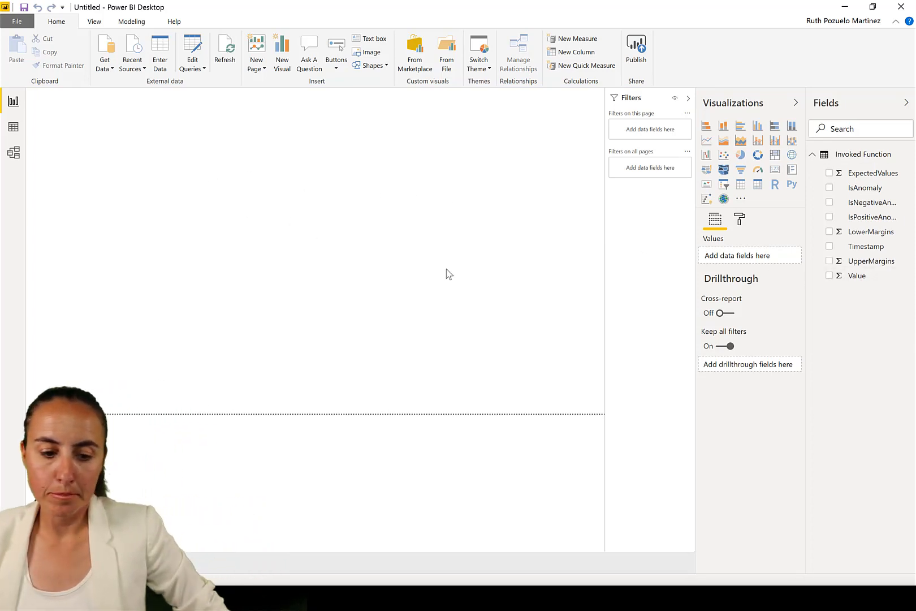
Create a new measure on the Invoked Function table: Real Value = SUM('Invoked Function'[Value])
right_click(854, 158)
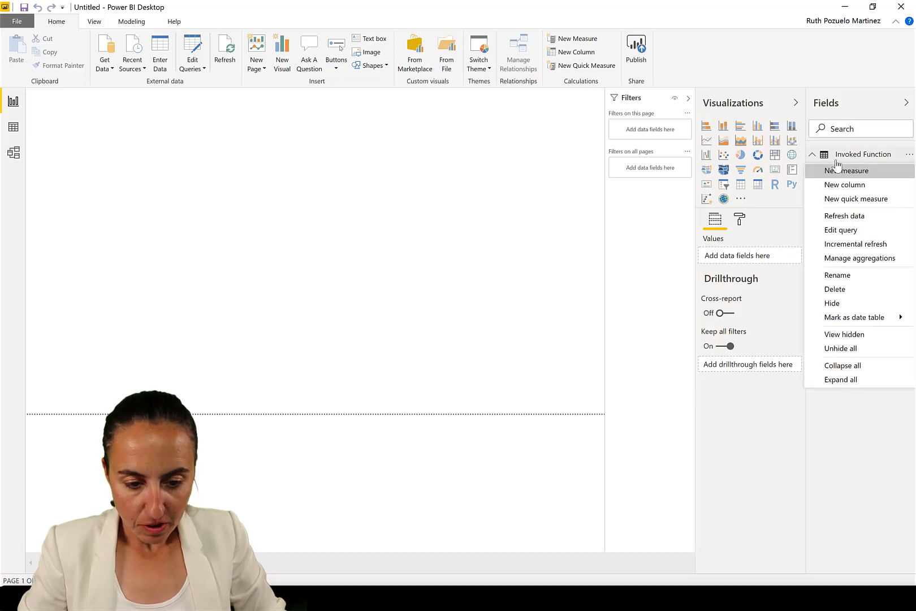
left_click(325, 220)
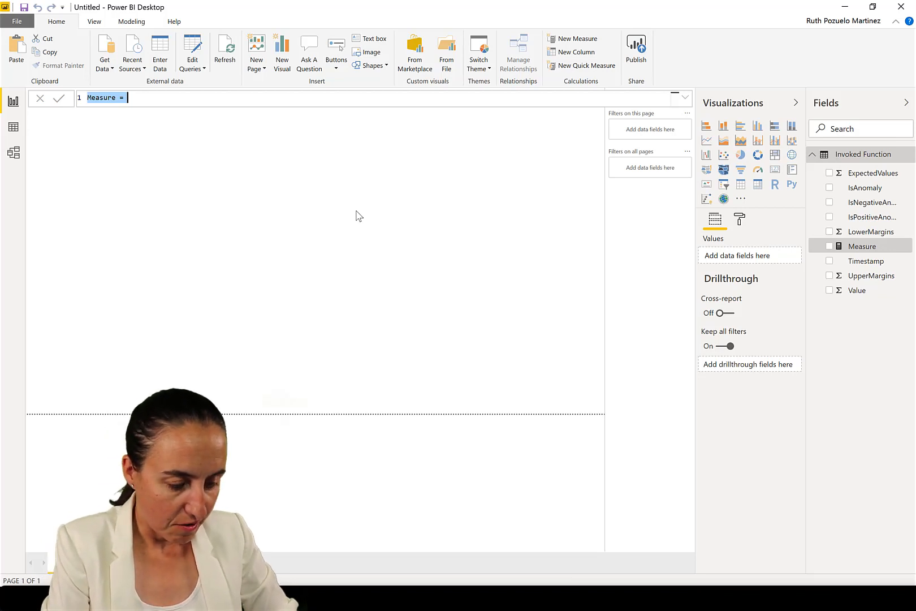
type("Real Valu")
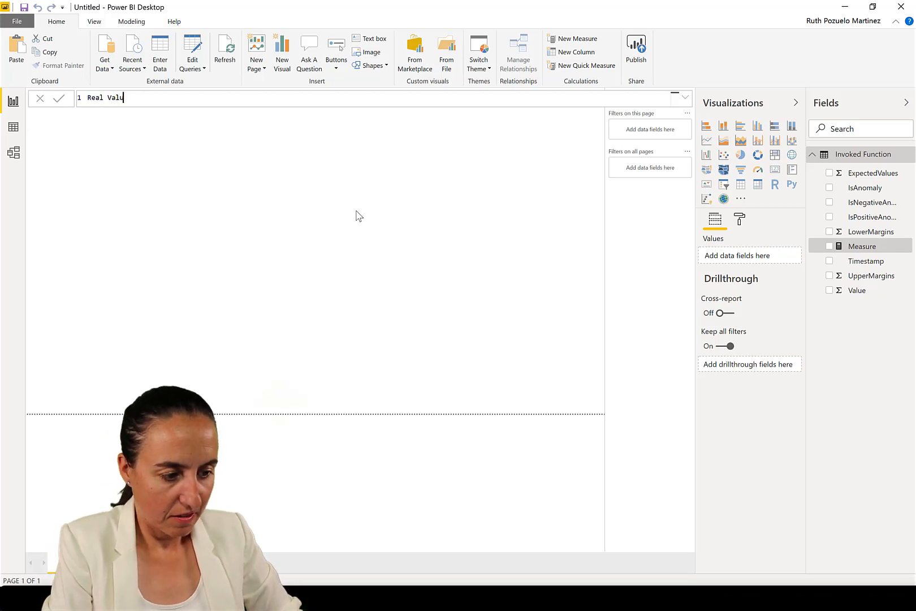
type("e = sum(")
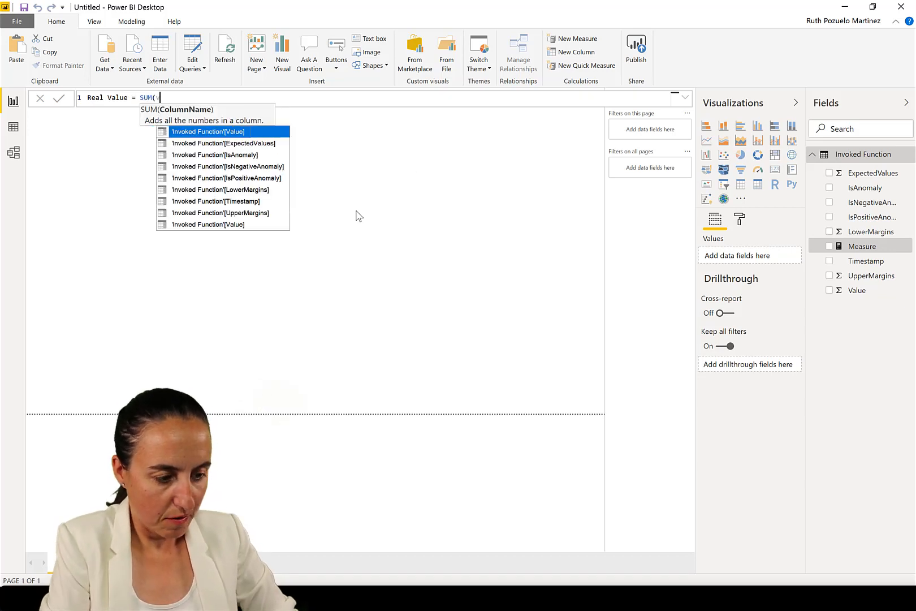
type("val")
key("Tab")
type(")")
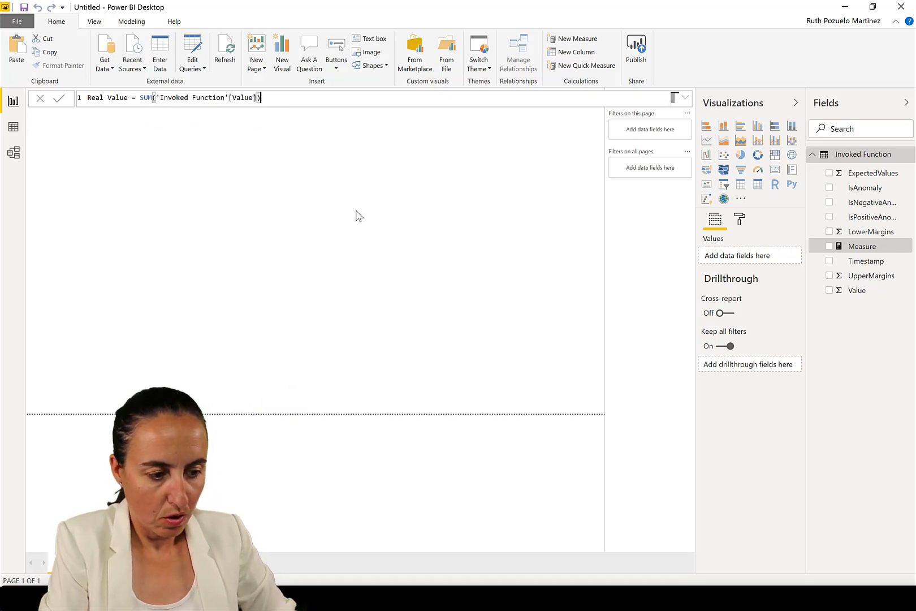
key("Return")
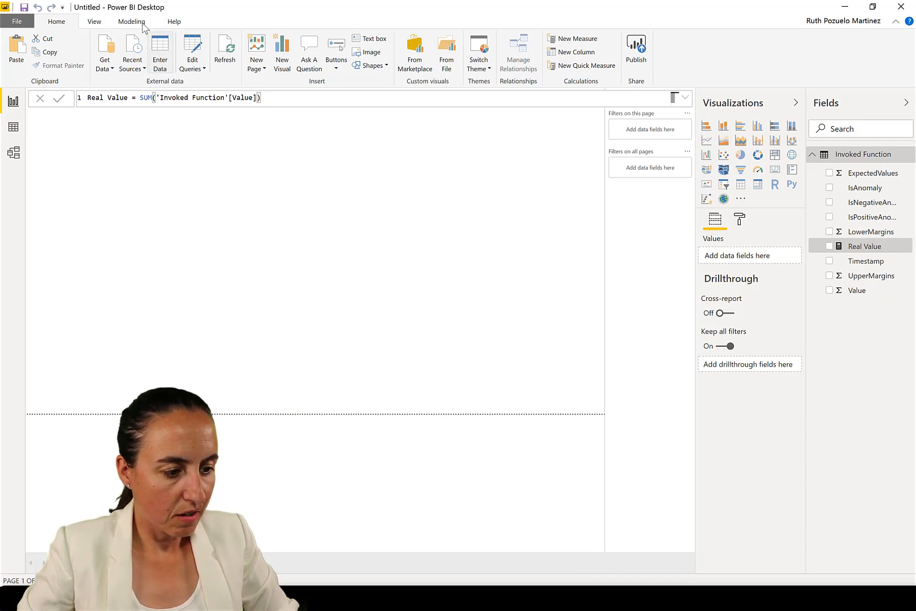
Create a new measure Upper Limit = SUM('Invoked Function'[UpperMargins])
left_click(132, 23)
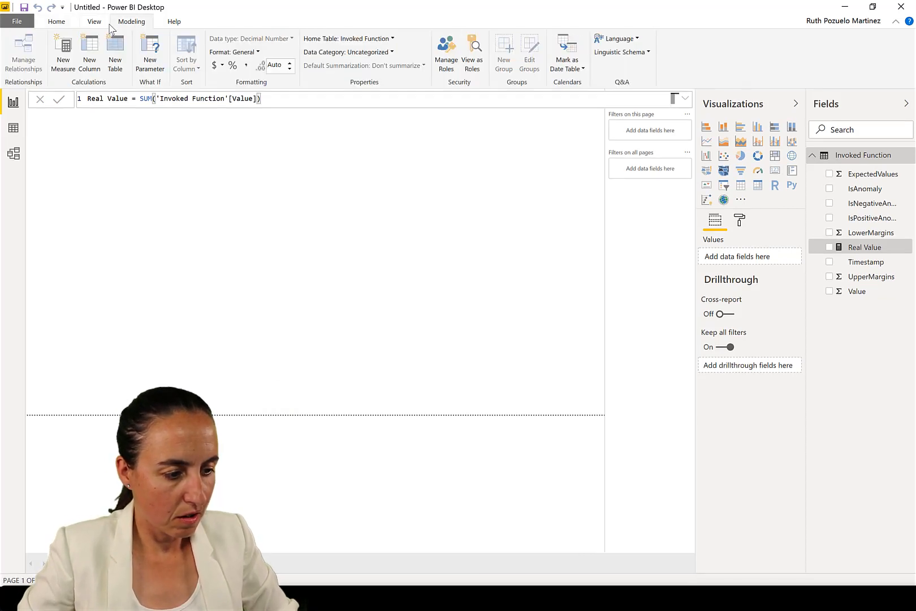
left_click(64, 52)
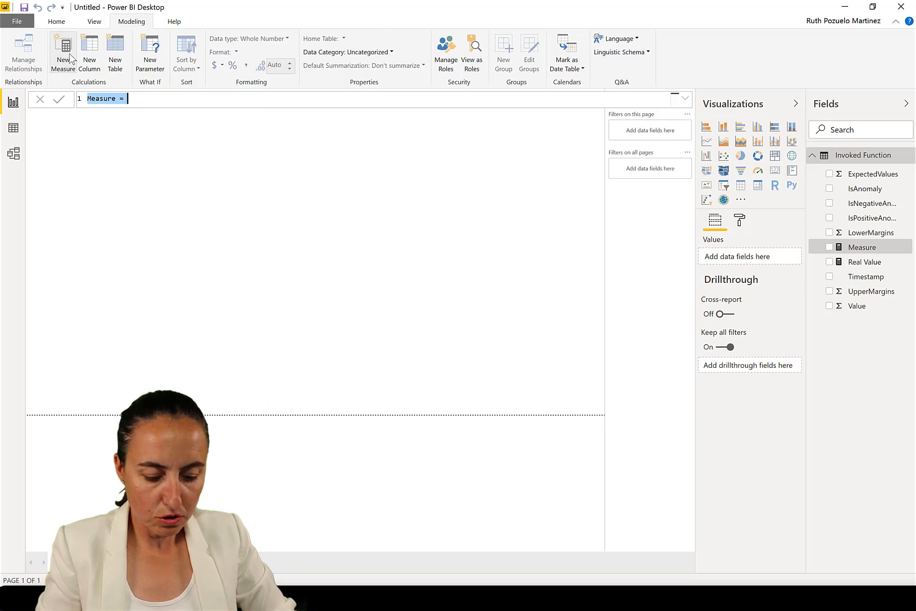
type("UL")
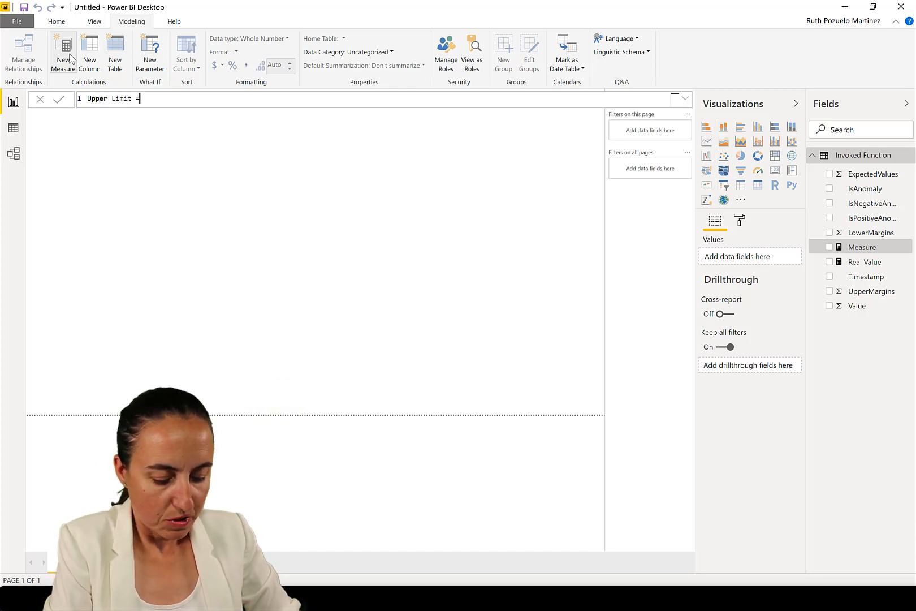
type("SUM(upp")
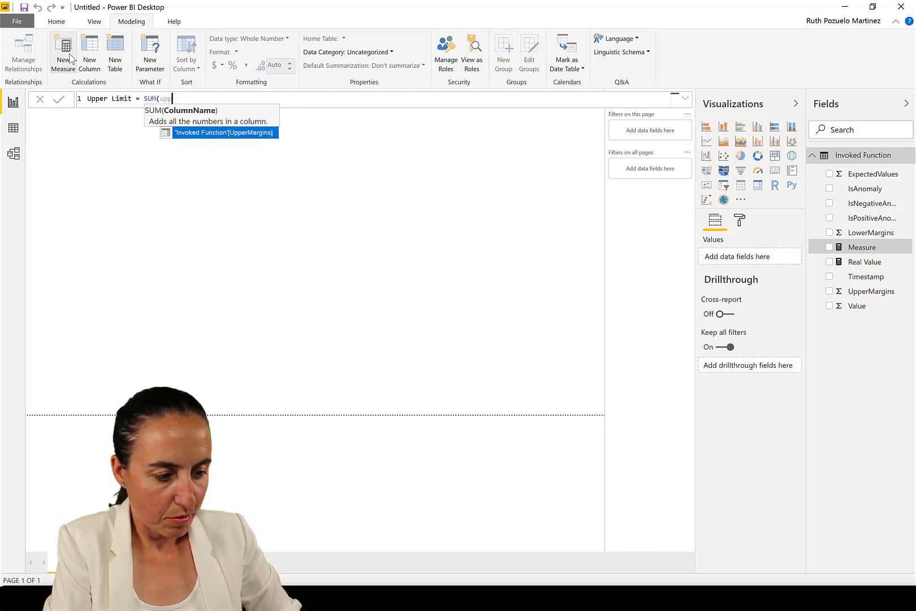
key("Tab")
type(")")
key("Return")
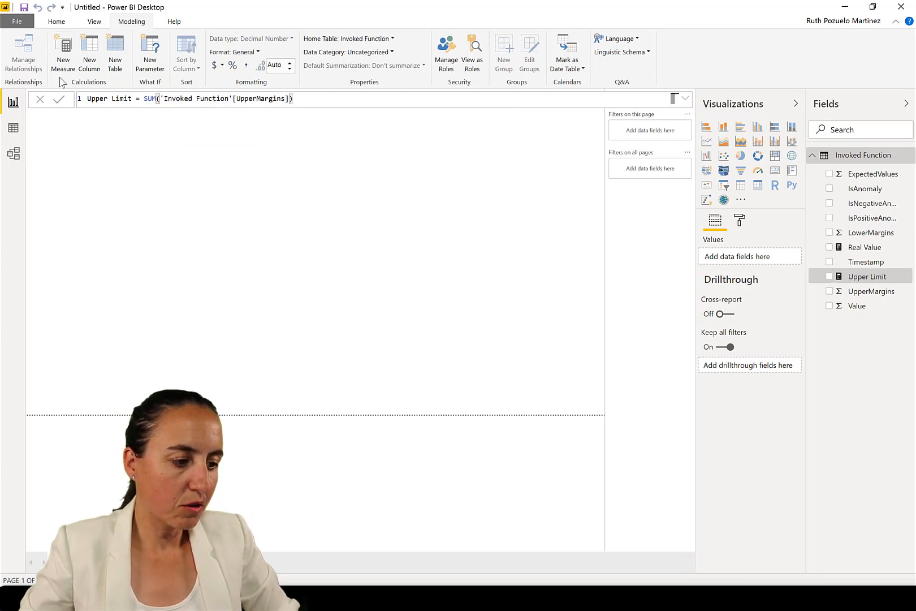
Create a new measure Lower Limit = SUM('Invoked Function'[LowerMargins])
left_click(97, 73)
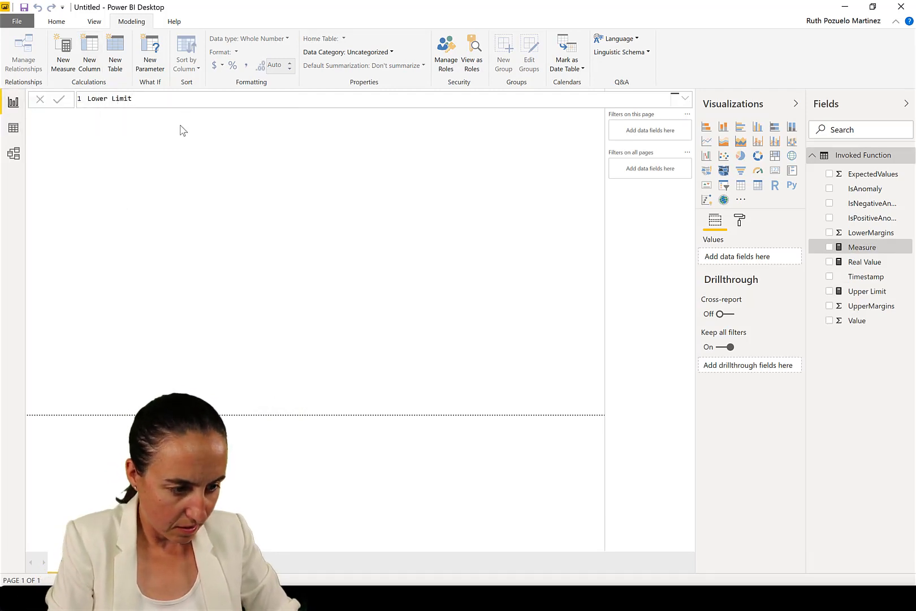
type("= sum('Invoked Function'[LowerMargins]")
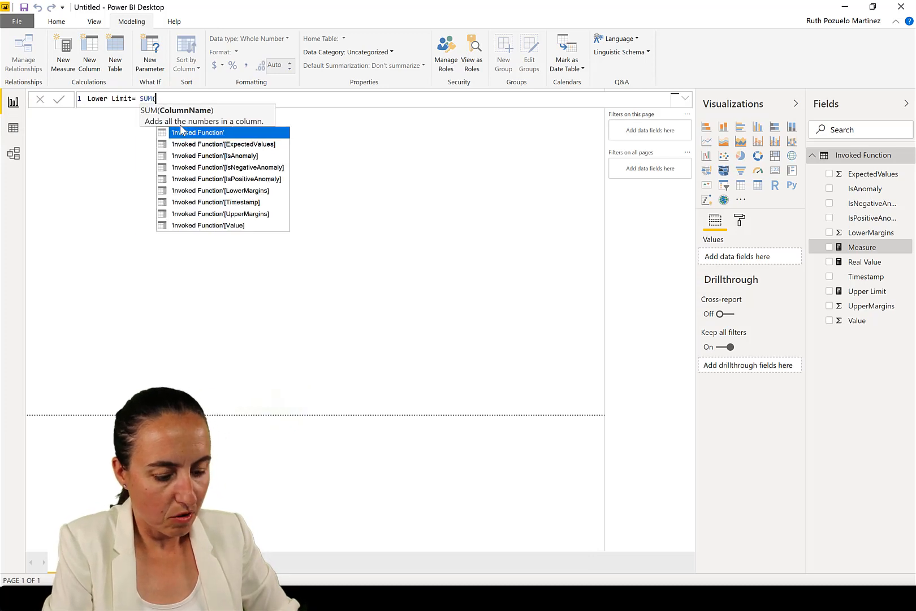
type(")")
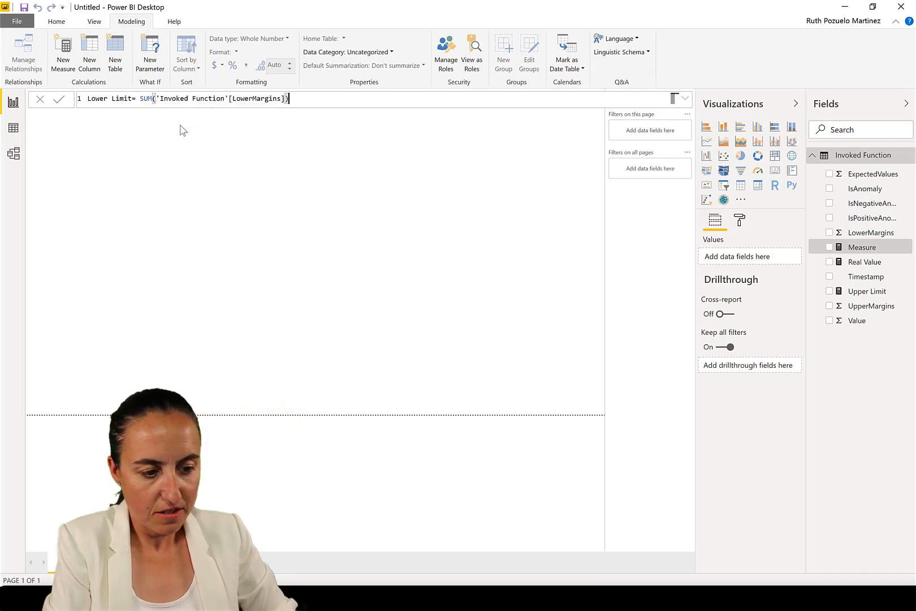
key("Return")
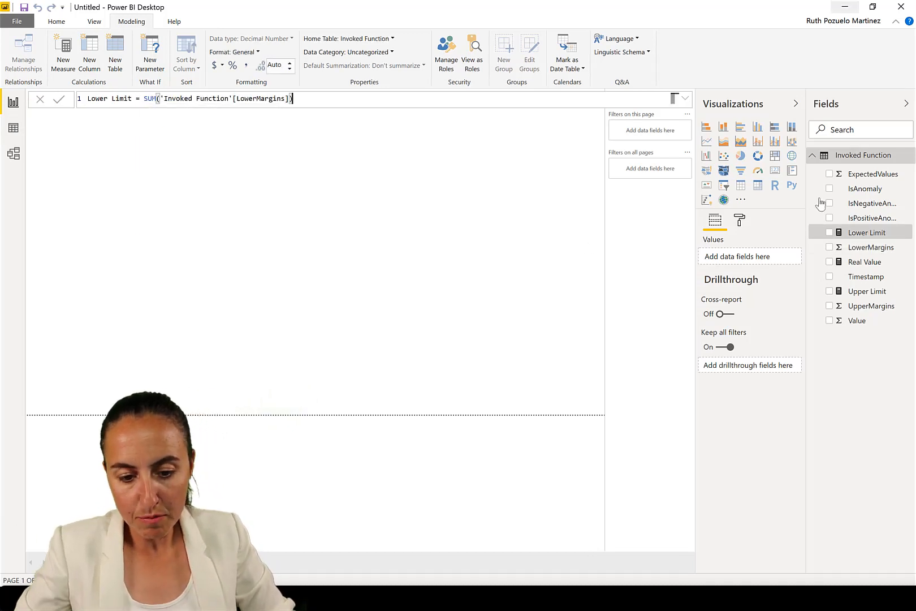
Hide the LowerMargins, UpperMargins and Value fields of the Invoked Function table
right_click(871, 249)
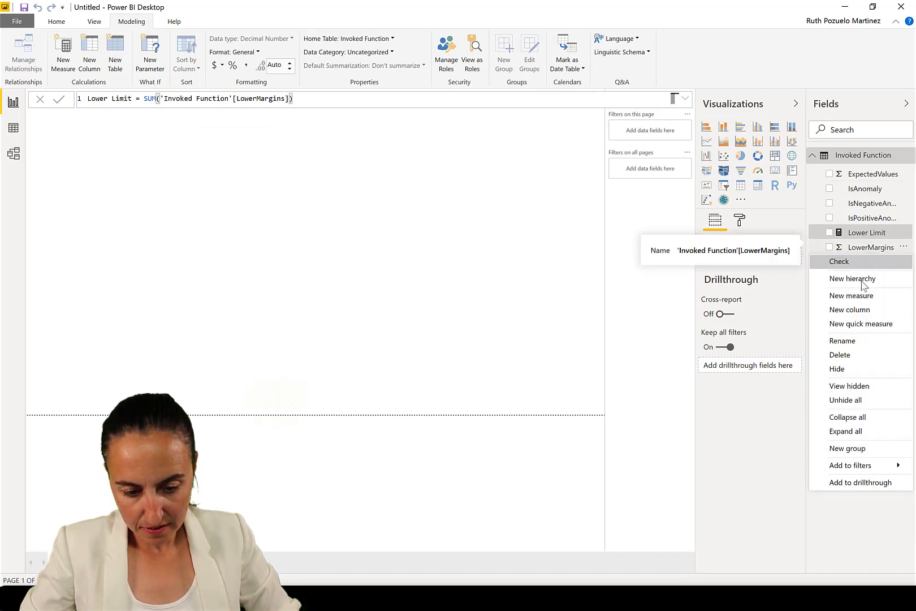
left_click(848, 369)
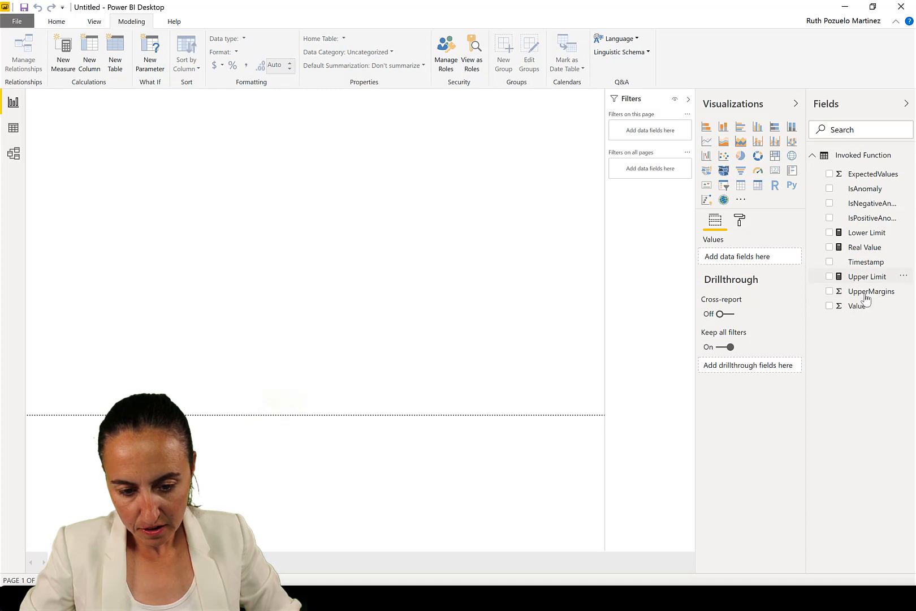
right_click(865, 297)
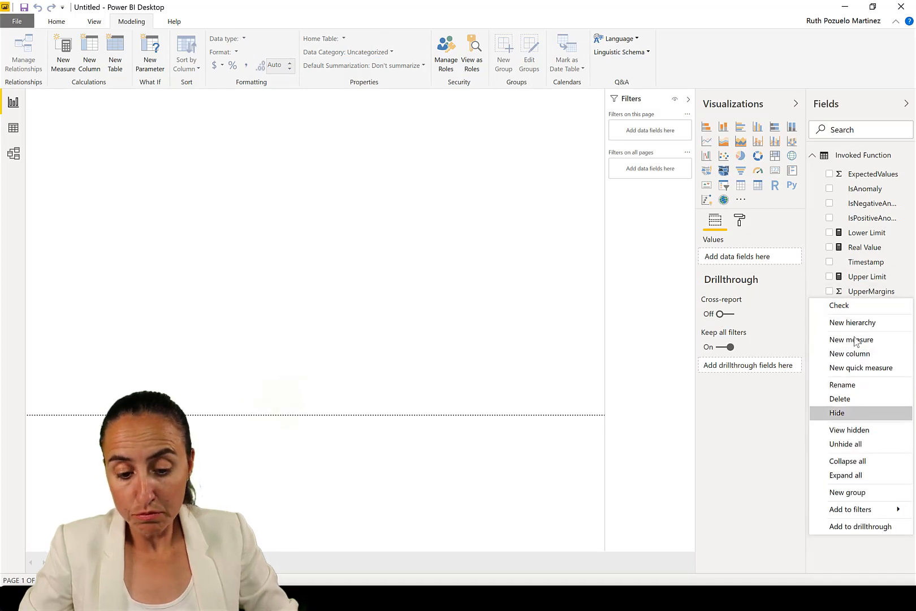
left_click(861, 413)
right_click(860, 300)
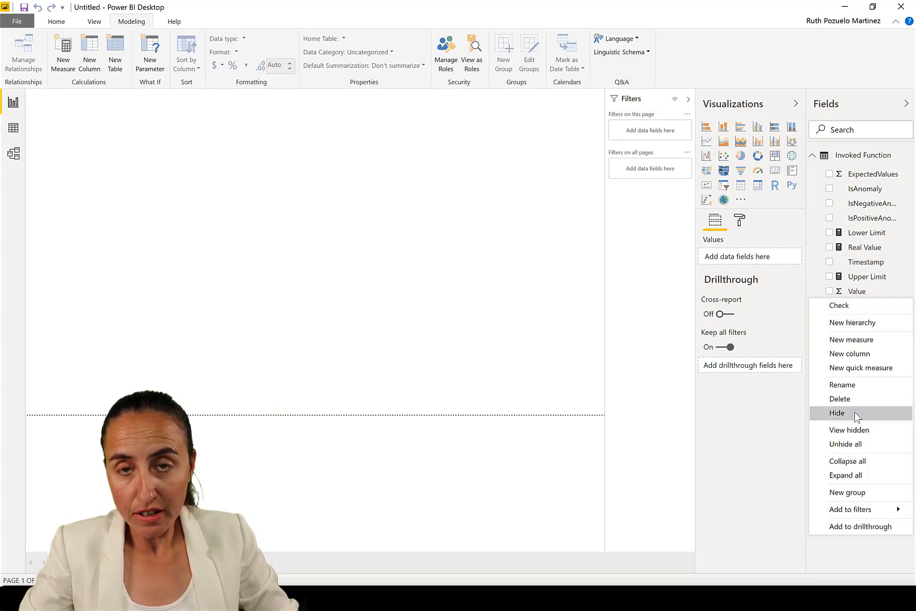
left_click(856, 413)
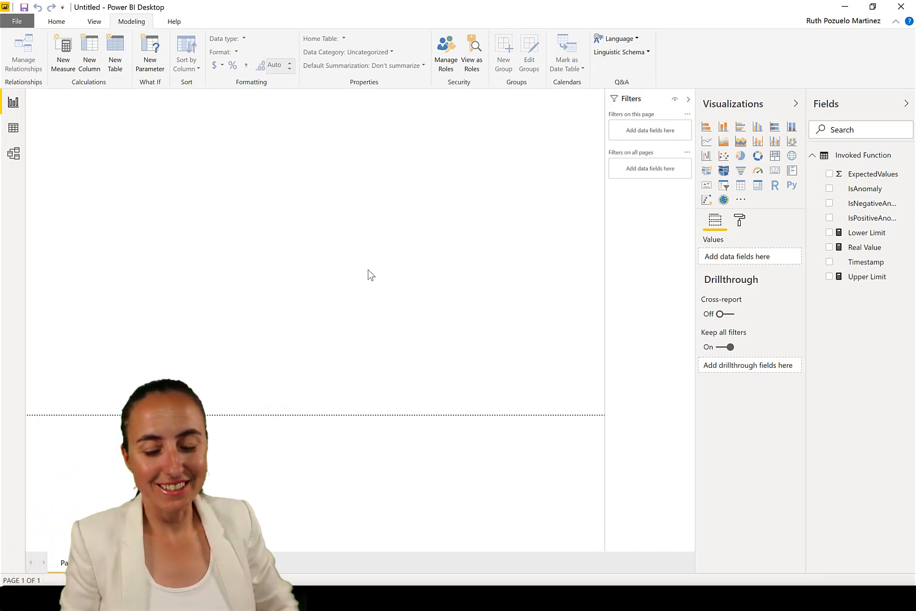
Build a line chart of Upper Limit, Real Value and Lower Limit by Timestamp on the report page
left_click_drag(862, 262, 554, 282)
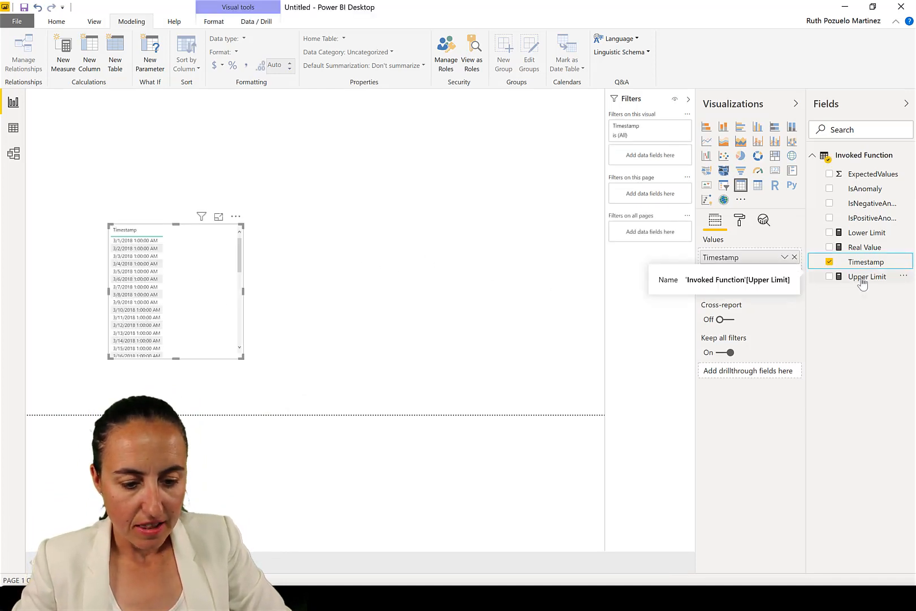
left_click_drag(833, 283, 182, 311)
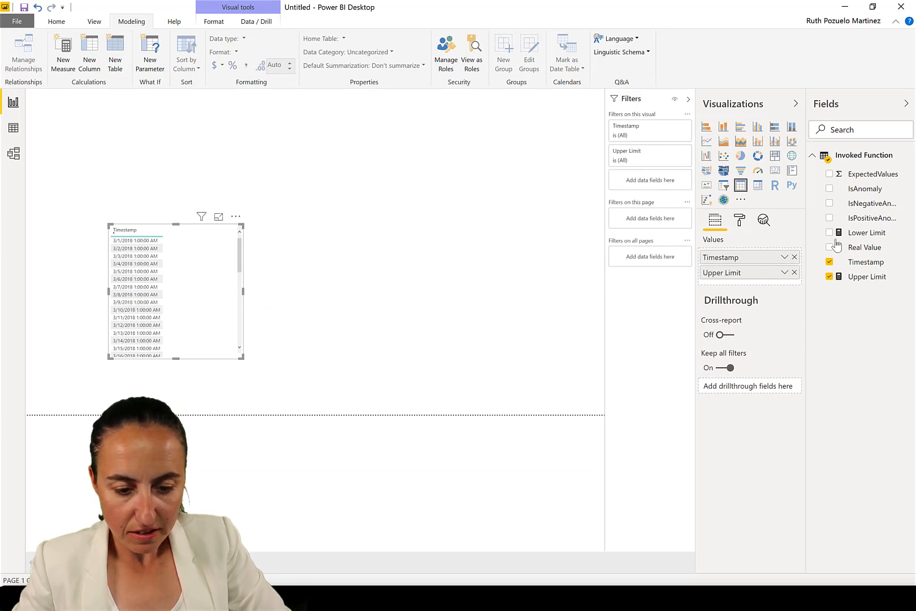
left_click_drag(854, 248, 146, 283)
left_click_drag(332, 286, 168, 277)
Enlarge and reposition the line chart on the report page
left_click_drag(243, 358, 450, 376)
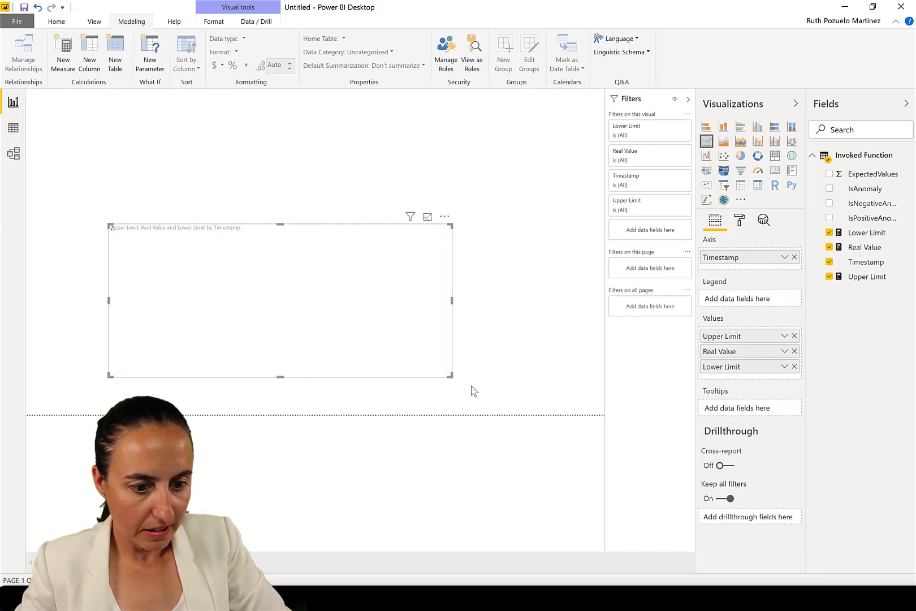
left_click_drag(450, 375, 558, 389)
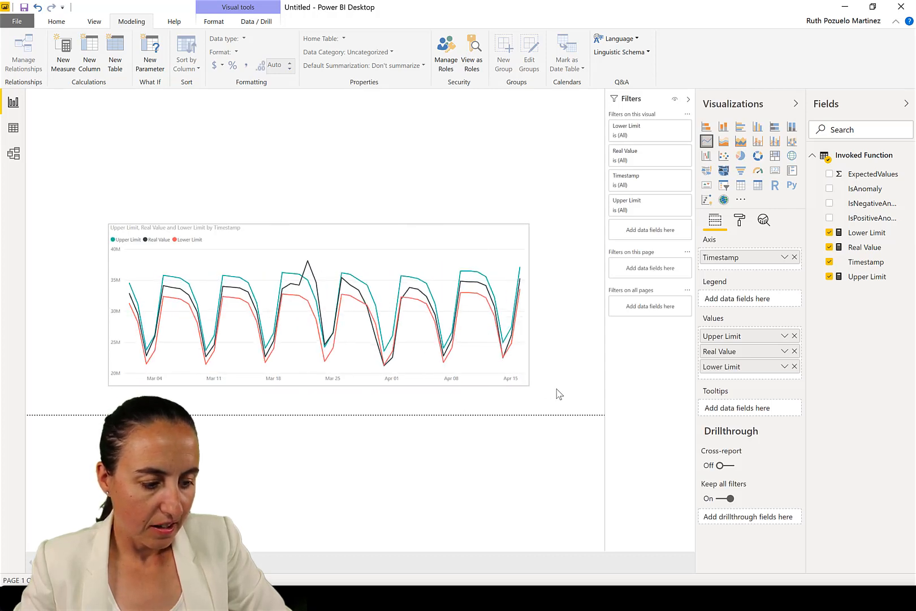
left_click_drag(421, 231, 353, 221)
left_click_drag(487, 379, 583, 390)
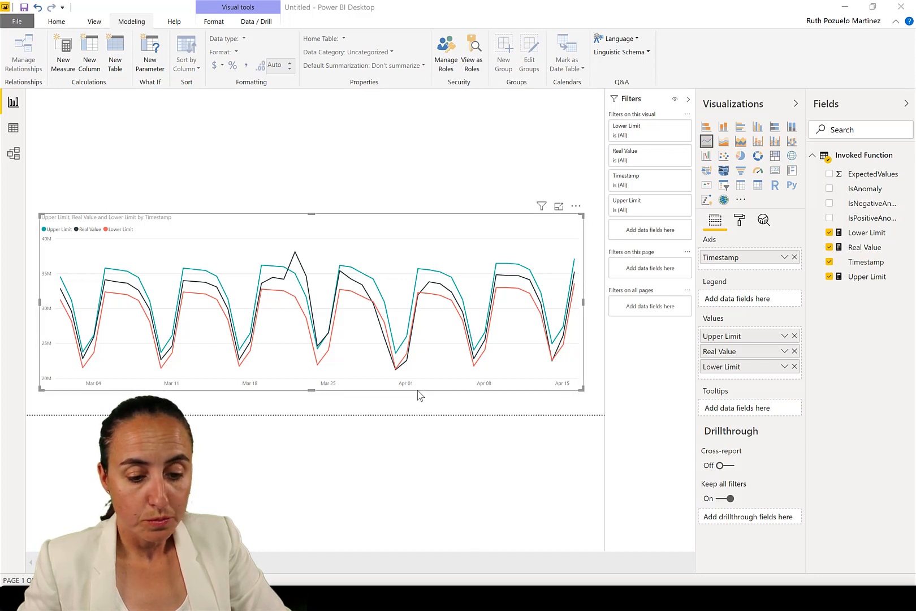
Change the chart's visual type to a line and clustered column chart
left_click(777, 144)
left_click(777, 144)
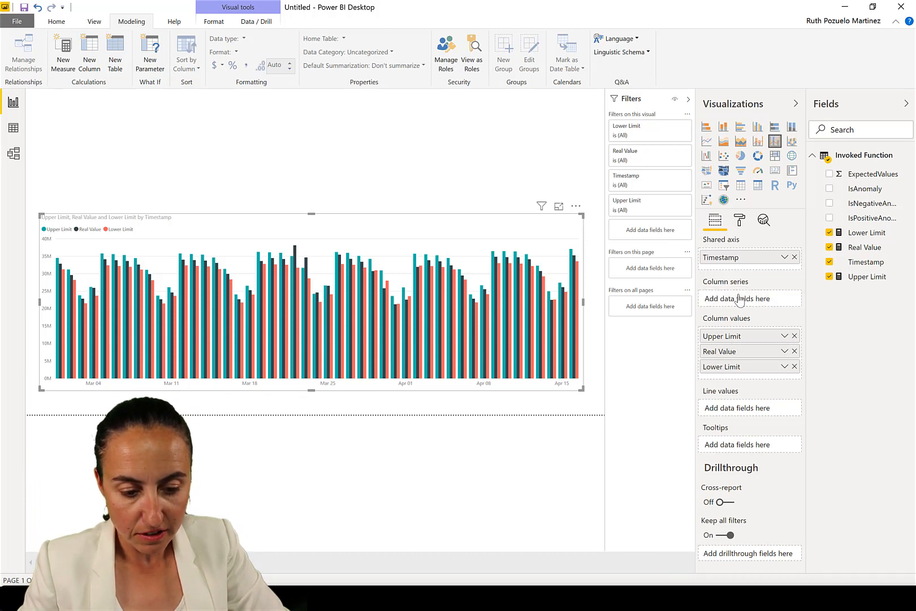
left_click_drag(730, 349, 726, 305)
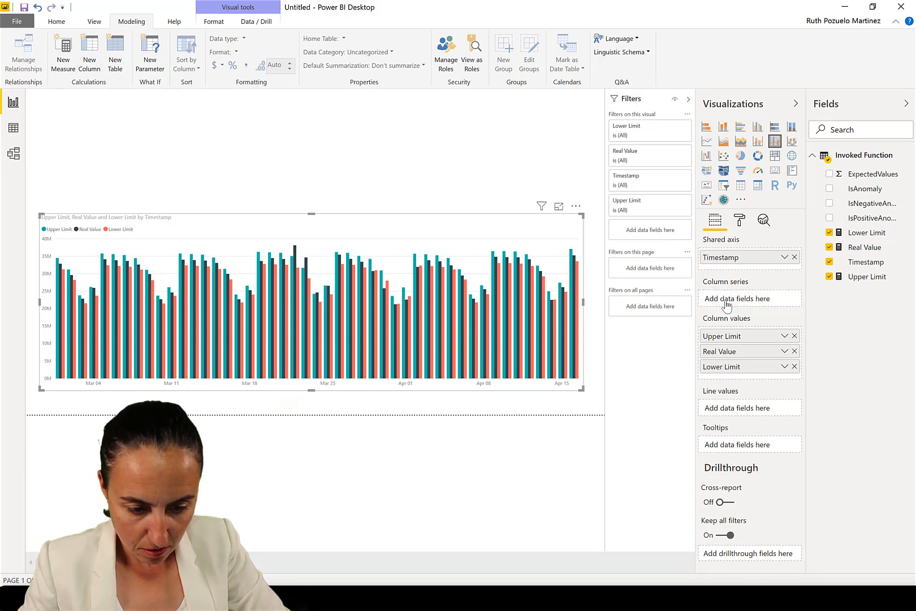
Move Upper Limit and Lower Limit from the column values to the line values, keeping Real Value as columns
left_click_drag(753, 351, 740, 300)
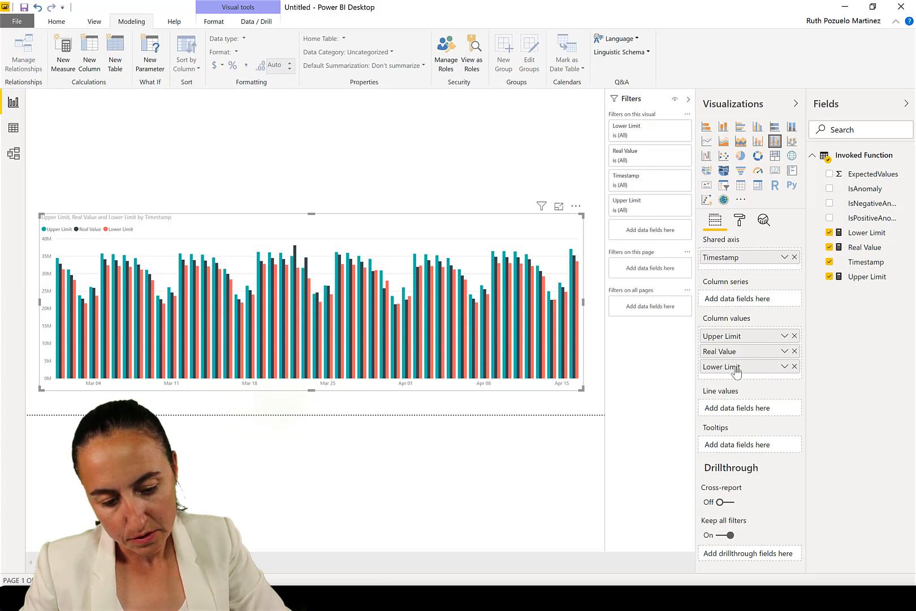
left_click_drag(734, 339, 745, 407)
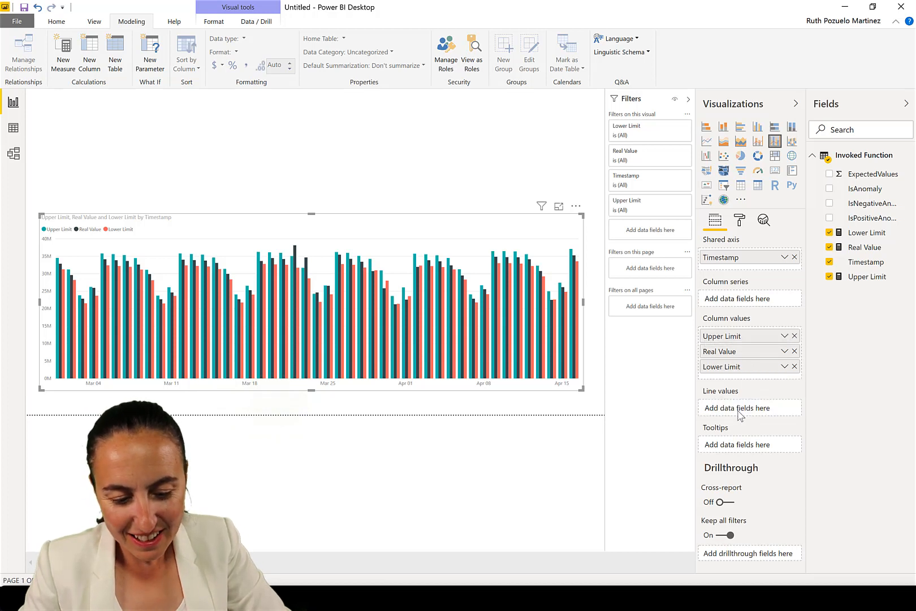
left_click_drag(724, 352, 723, 378)
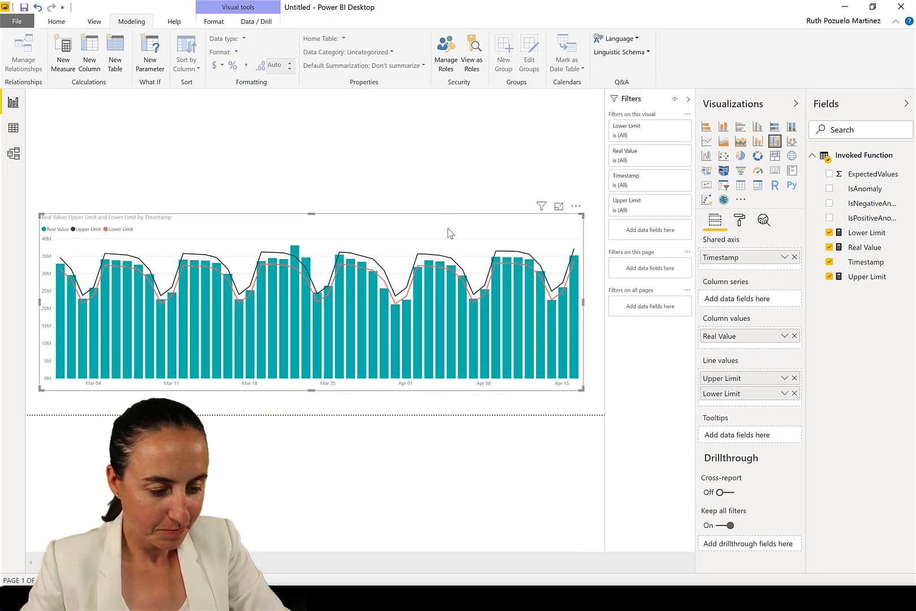
Nudge the chart slightly down and collapse the filters pane
mouse_move(450, 233)
left_mouse_down()
mouse_move(445, 213)
mouse_move(453, 242)
left_mouse_up()
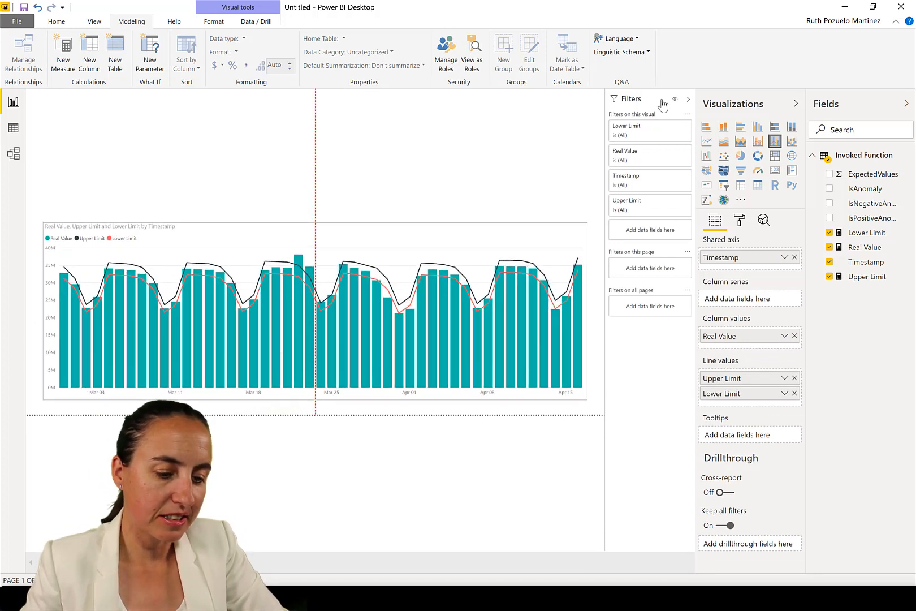
left_click(688, 99)
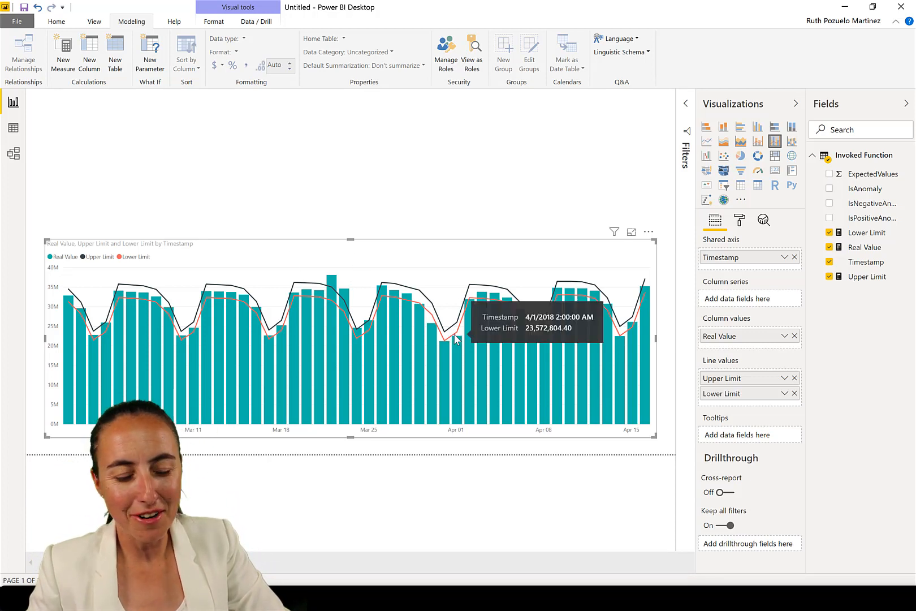
Set the chart's X axis type to Categorical
left_click(739, 220)
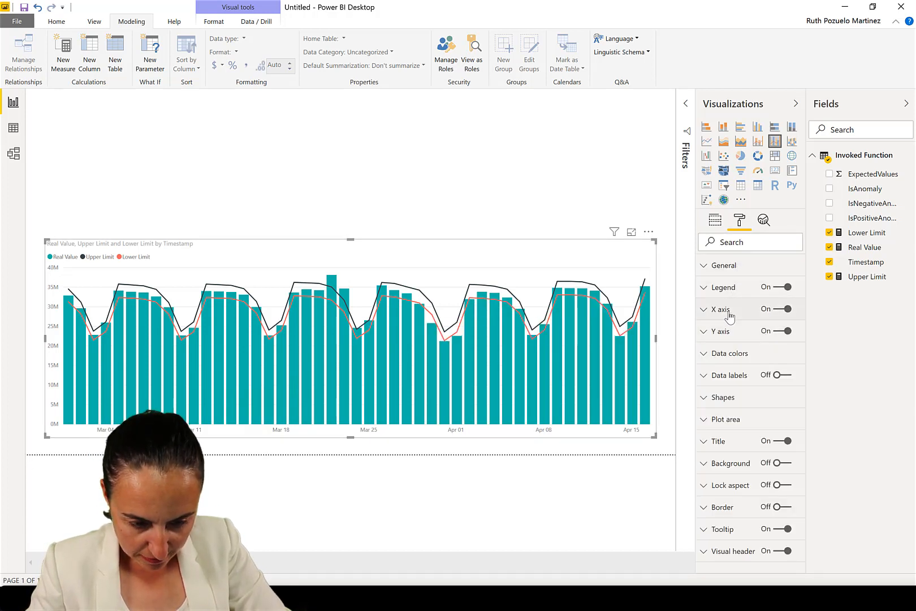
left_click(730, 314)
left_click(735, 346)
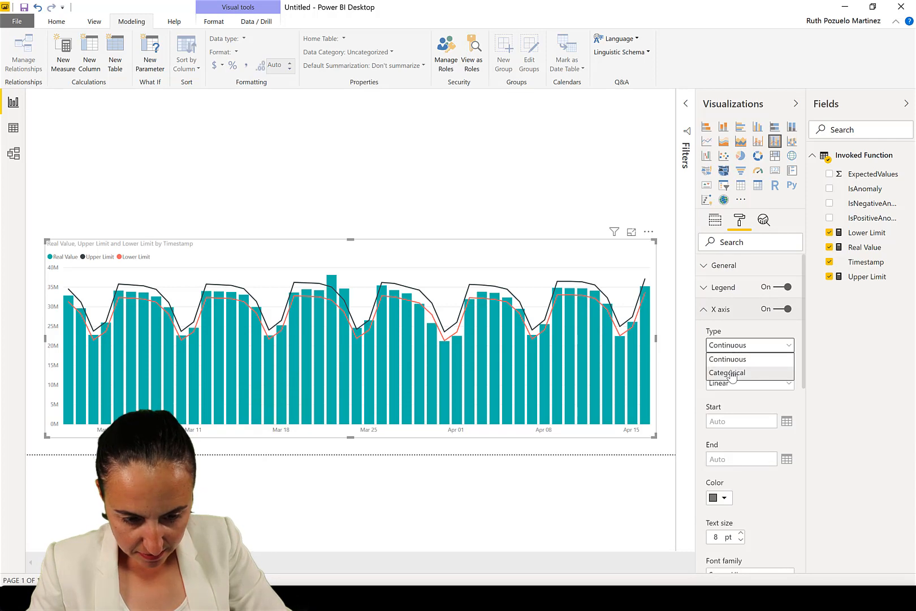
left_click(732, 375)
left_click(721, 311)
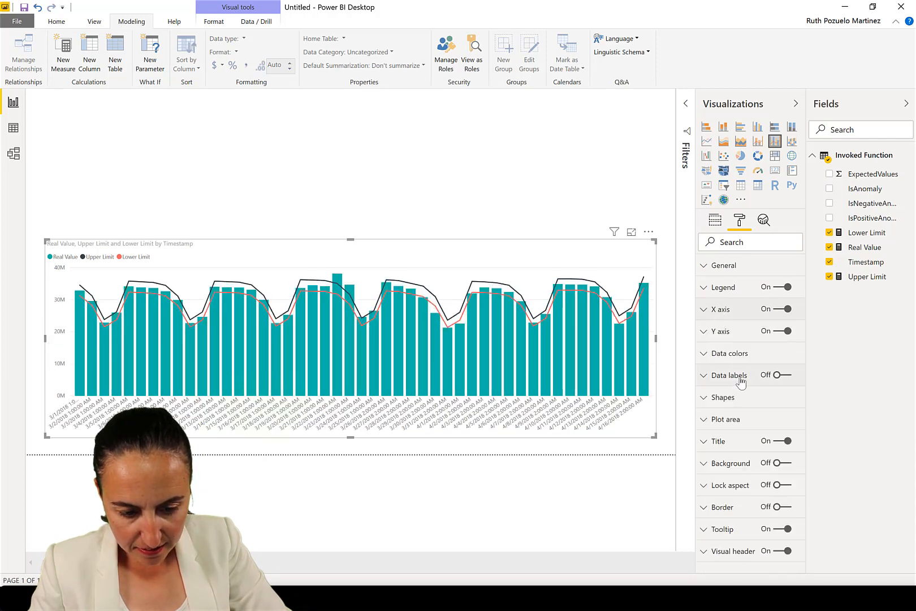
Turn on markers for the chart's lines in the Shapes settings
left_click(732, 400)
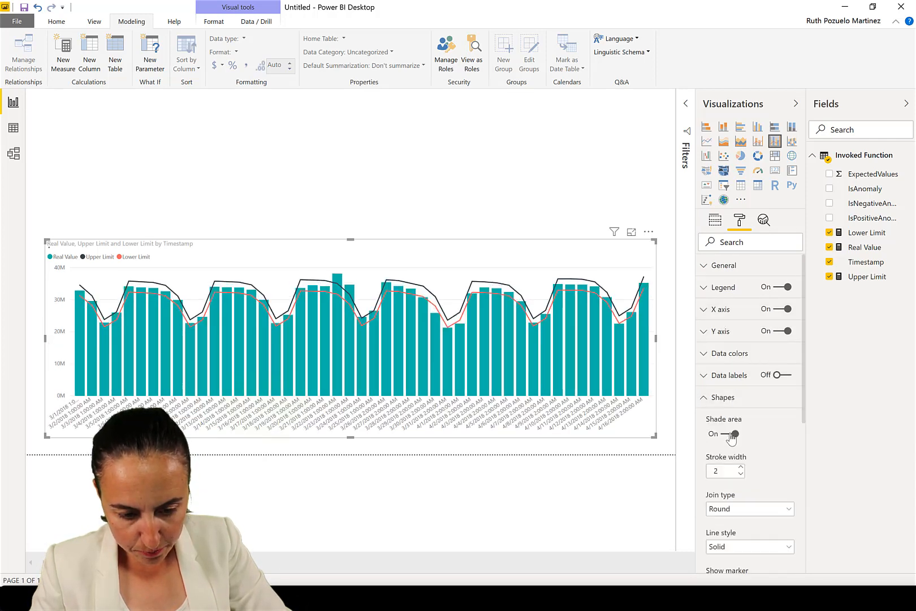
scroll(761, 444, "down", 5)
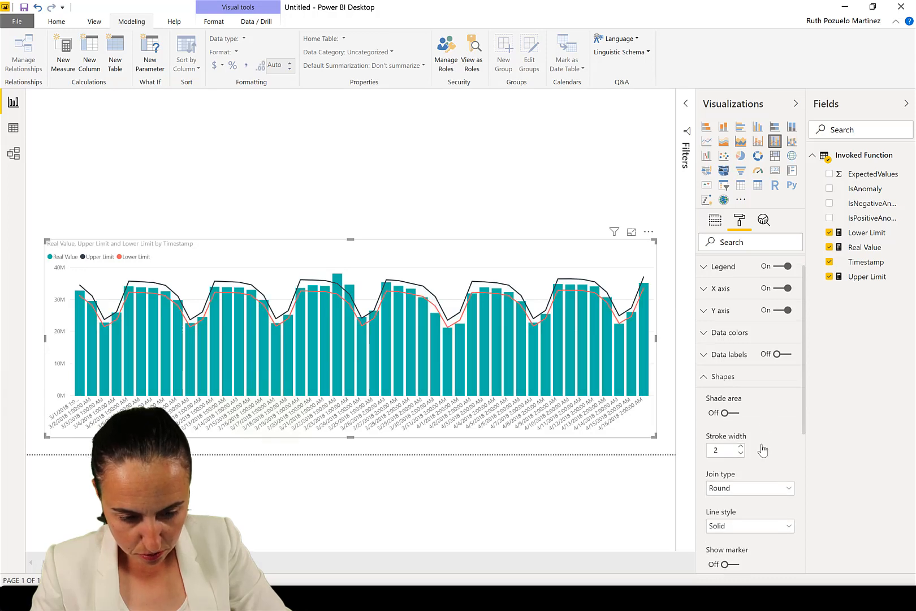
left_click(731, 401)
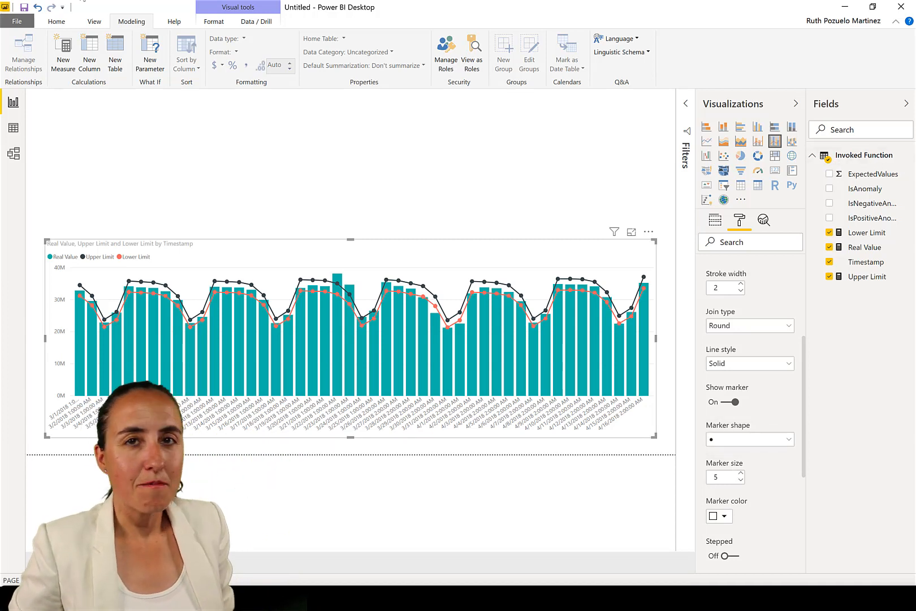
Create a new measure Highlight Anormalies starting with IF([Real Value]>[Upper Limit], "#FD625E", on its first condition line
right_click(866, 157)
left_click(390, 148)
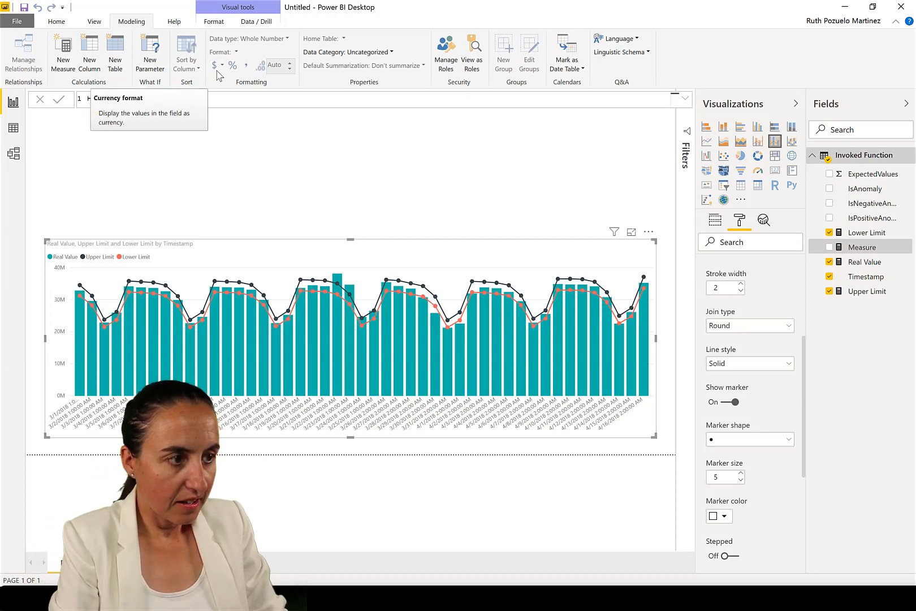
type("Highlight Anormalies =")
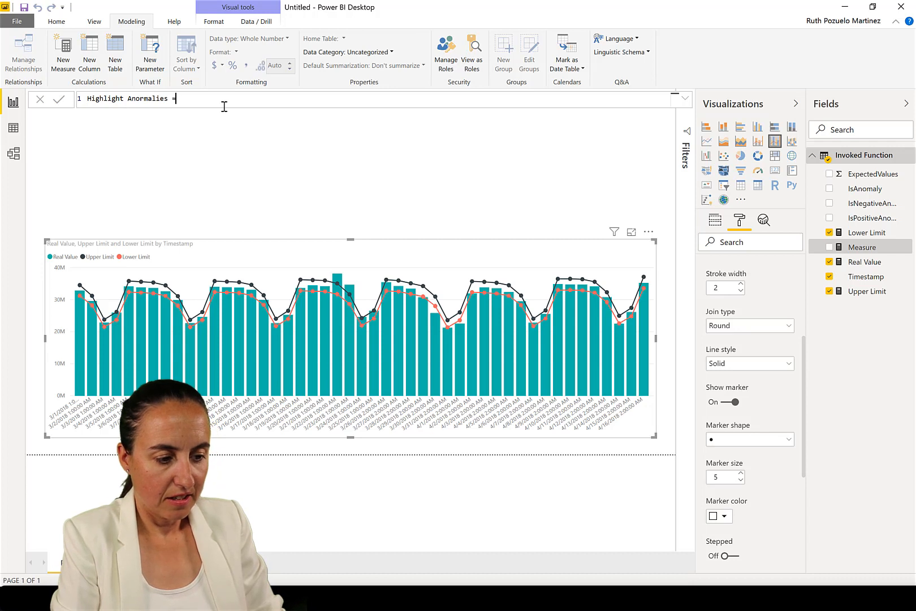
key("shift+Return")
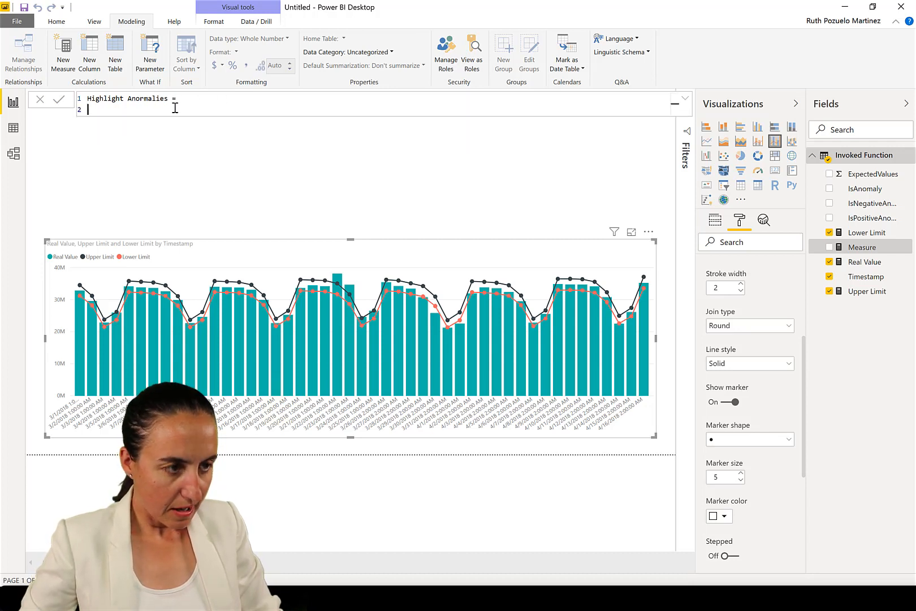
type("if")
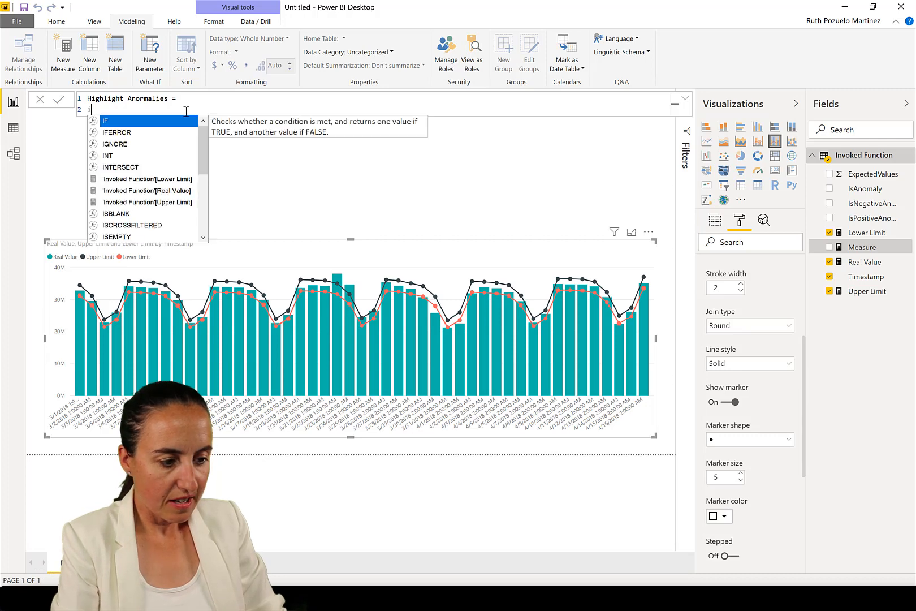
key("Tab")
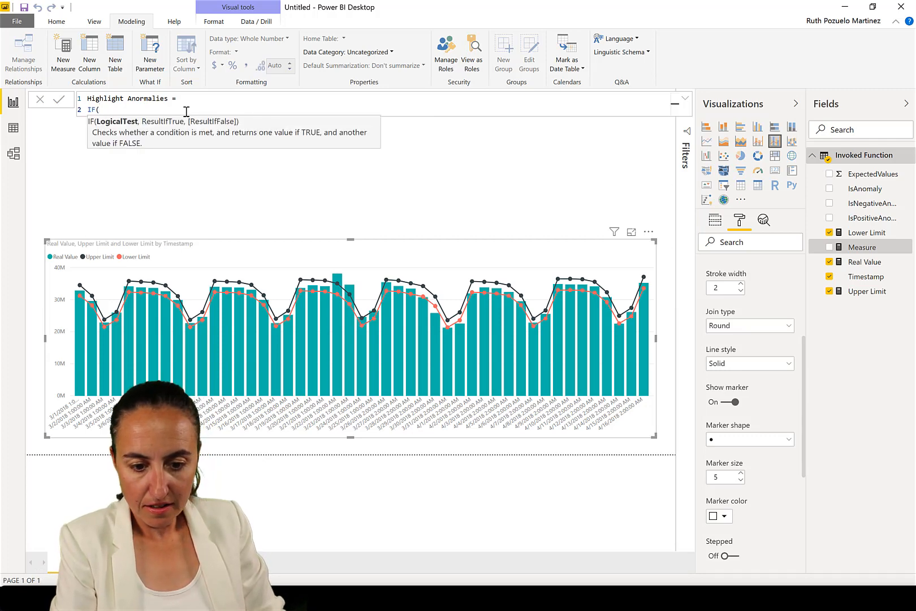
type("[Real Value]")
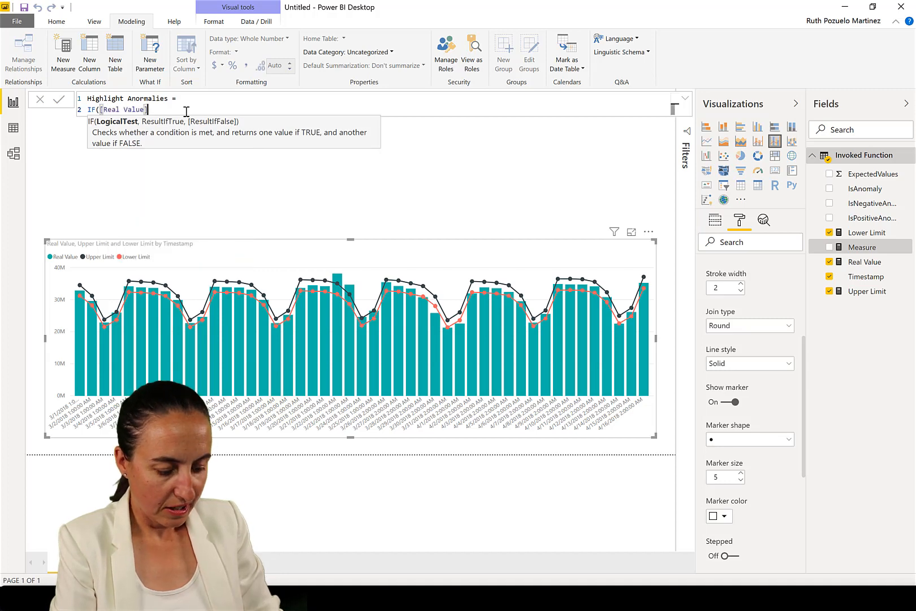
type(">")
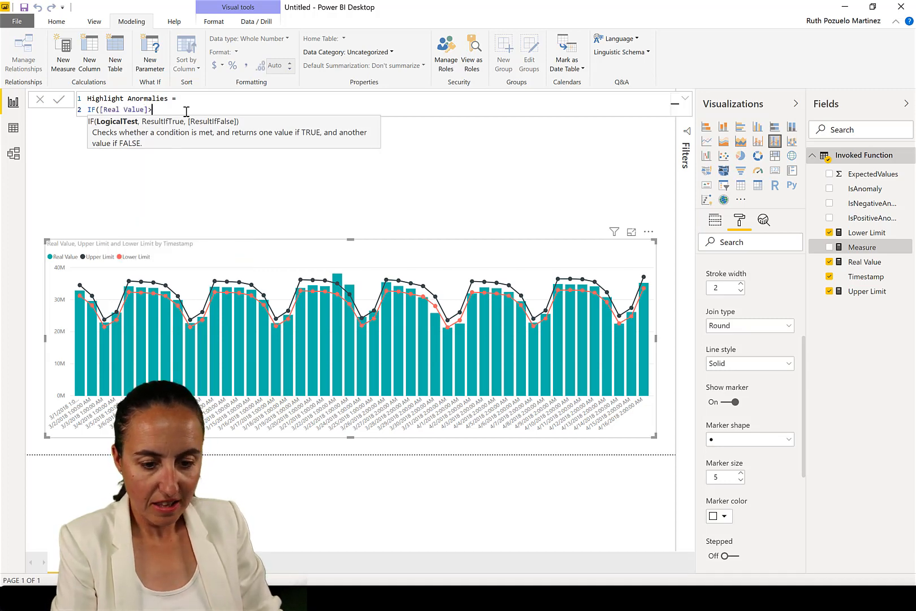
type("up")
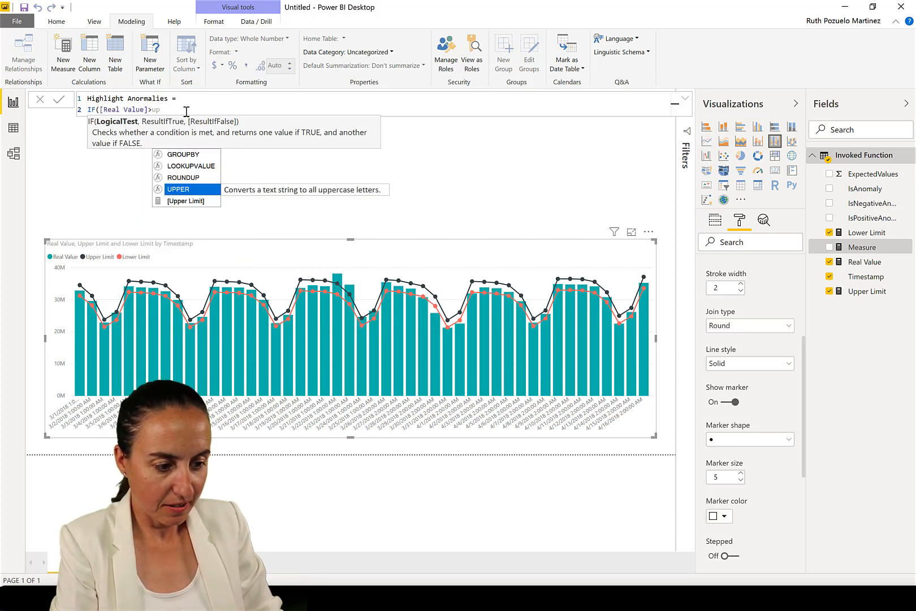
key("Down")
key("Tab")
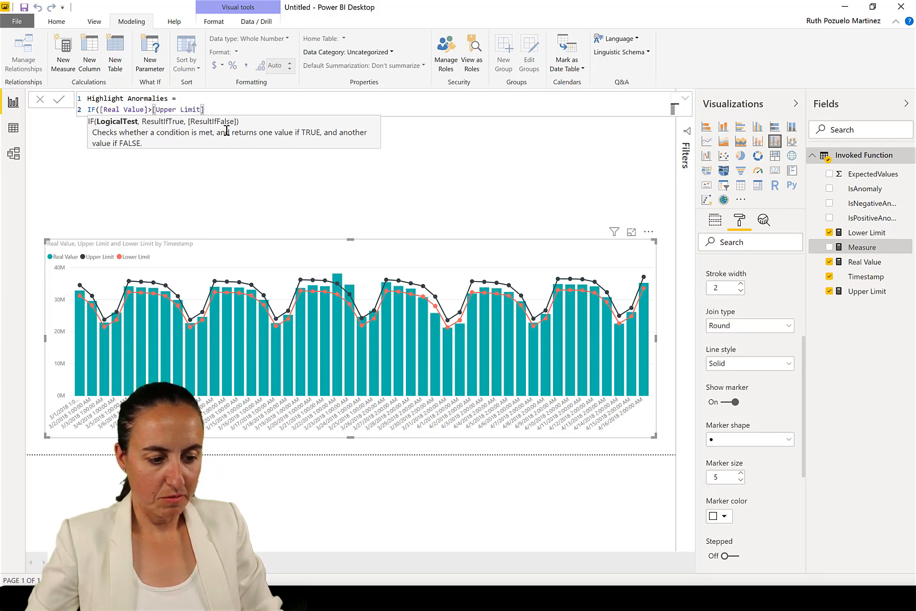
type(",")
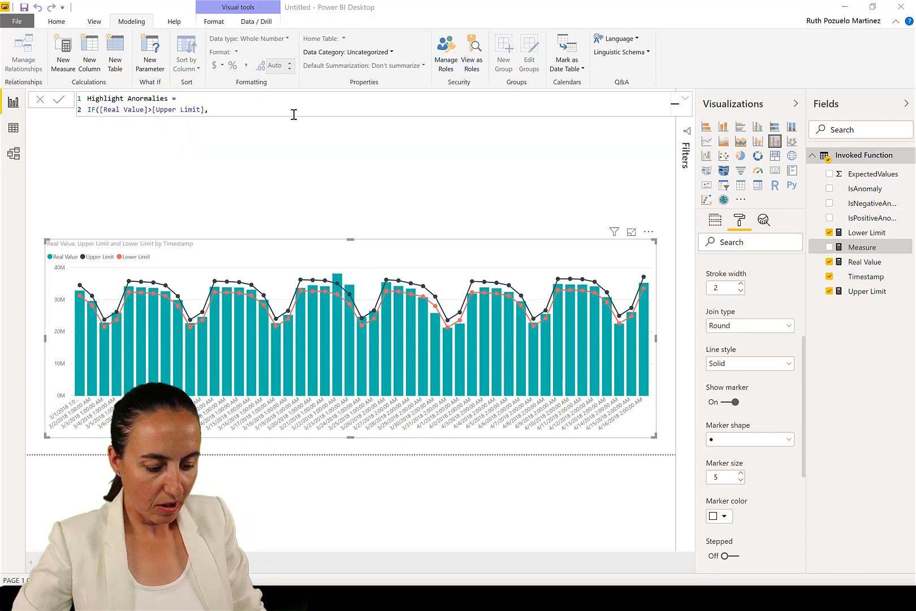
left_click(235, 112)
type("\"#FD625E\",")
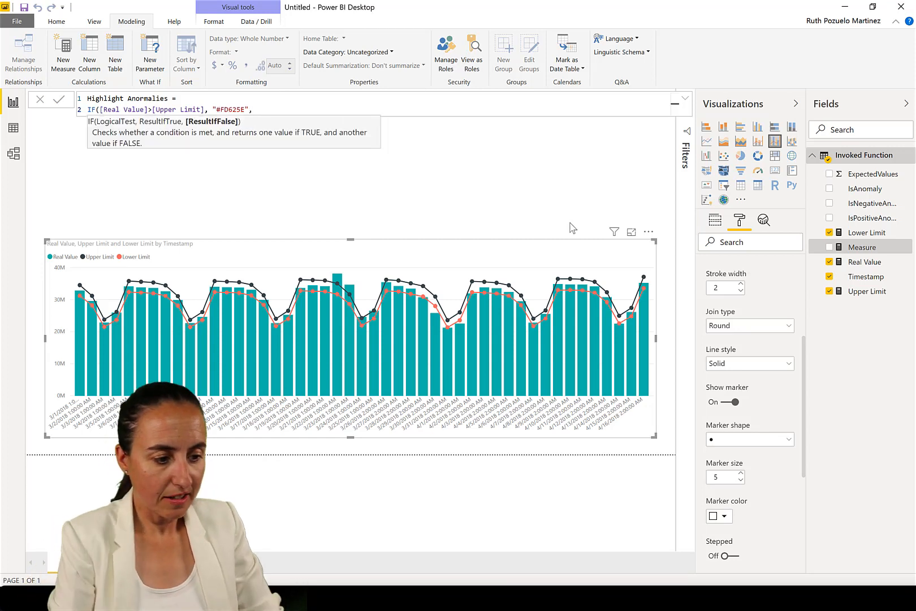
key("shift+Return")
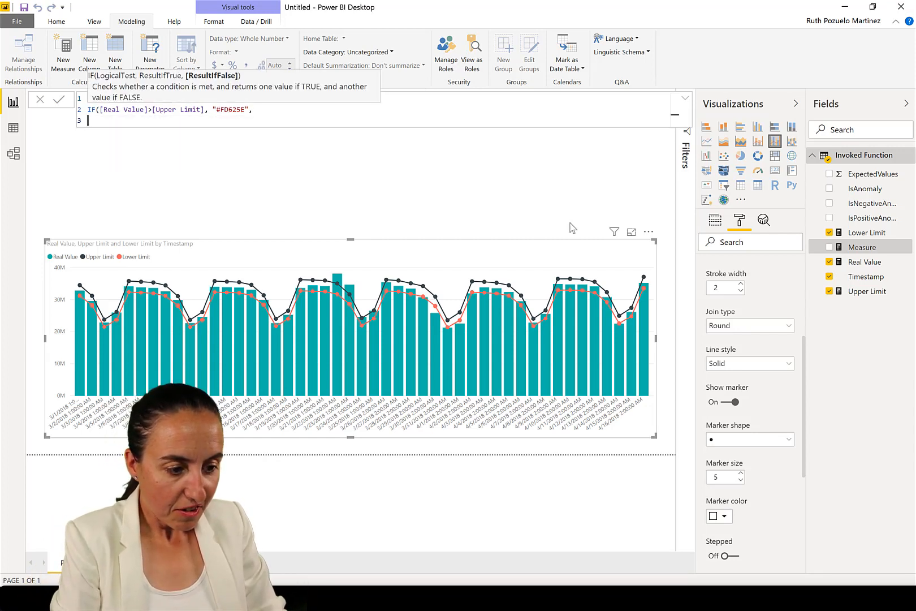
Complete the measure with IF([Real Value]<[Lower Limit], "#F5D33F", "#ffffff")) and commit it
type("if(")
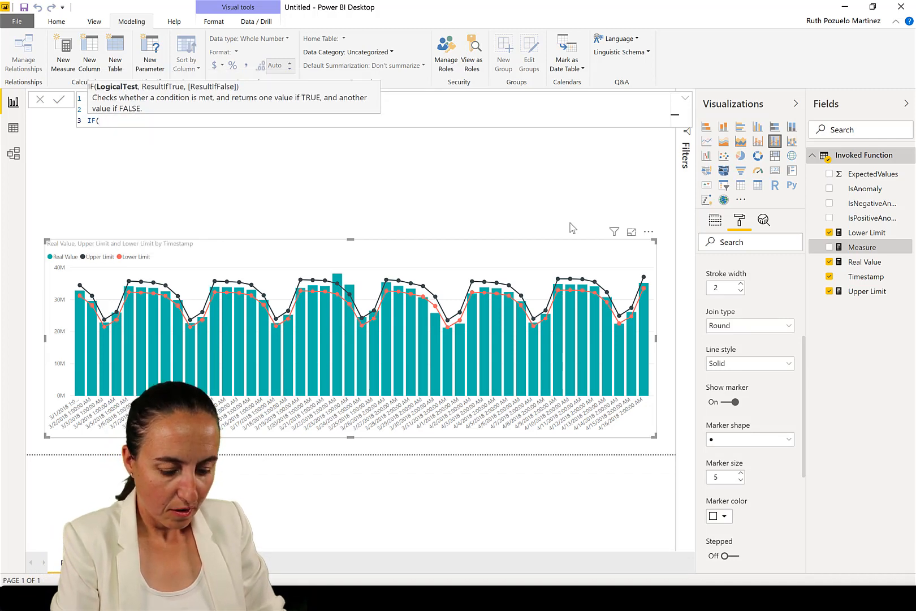
type("[Real Value]")
key("Tab")
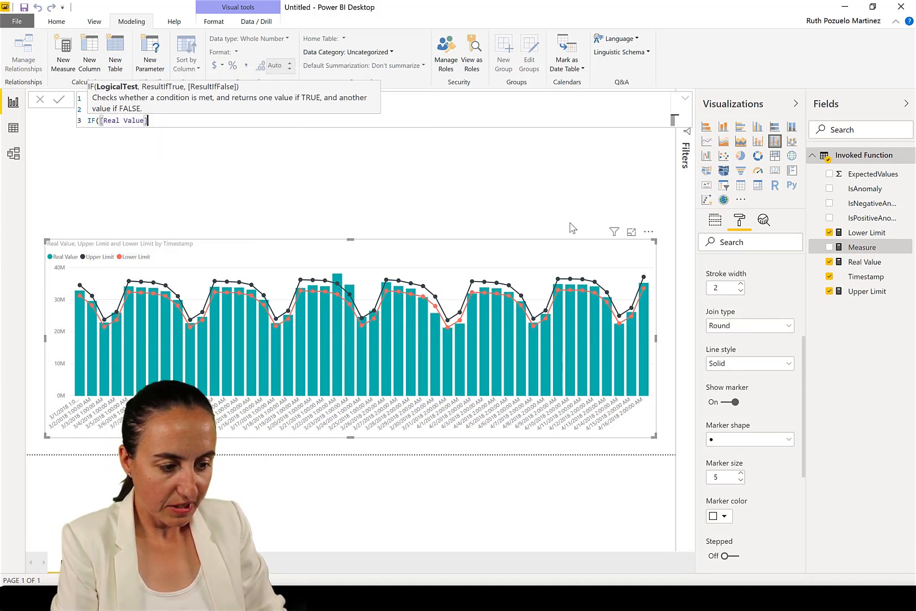
type("<")
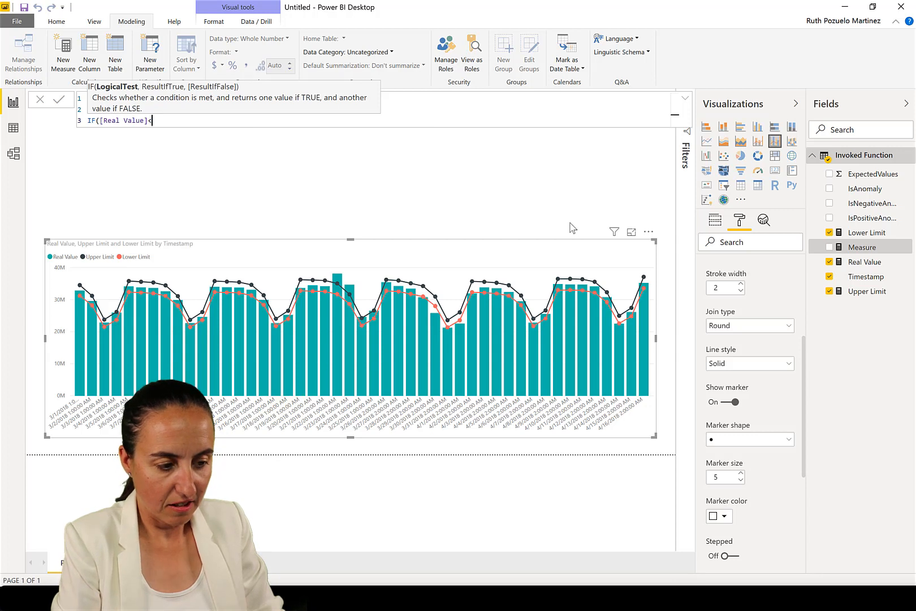
type("lo")
key("Down")
key("Down")
key("Down")
key("Down")
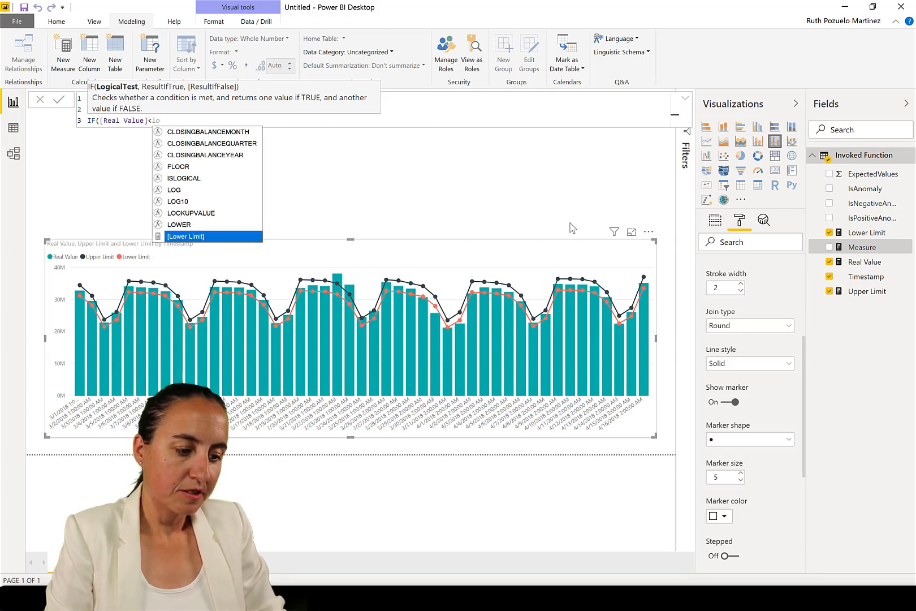
key("Tab")
type(",")
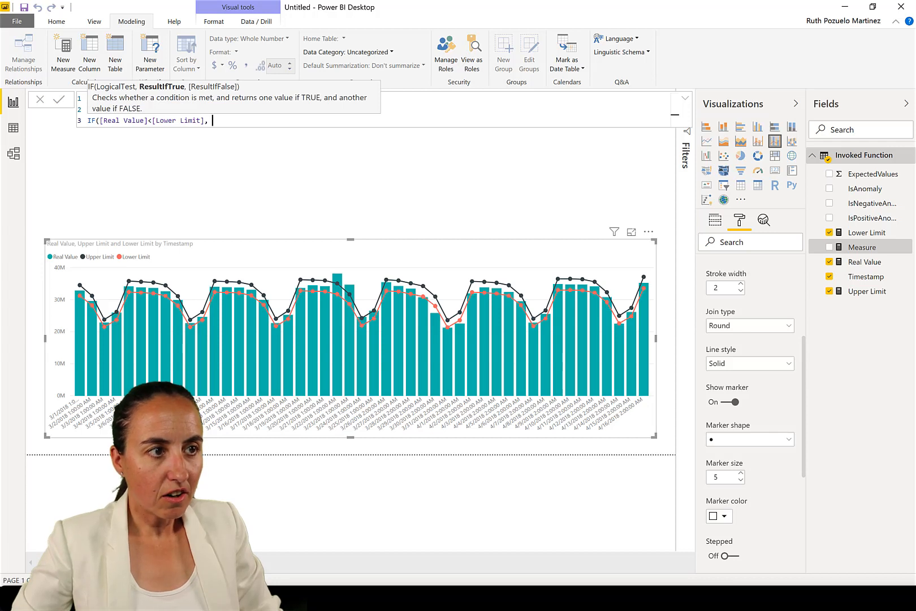
key("alt+Tab")
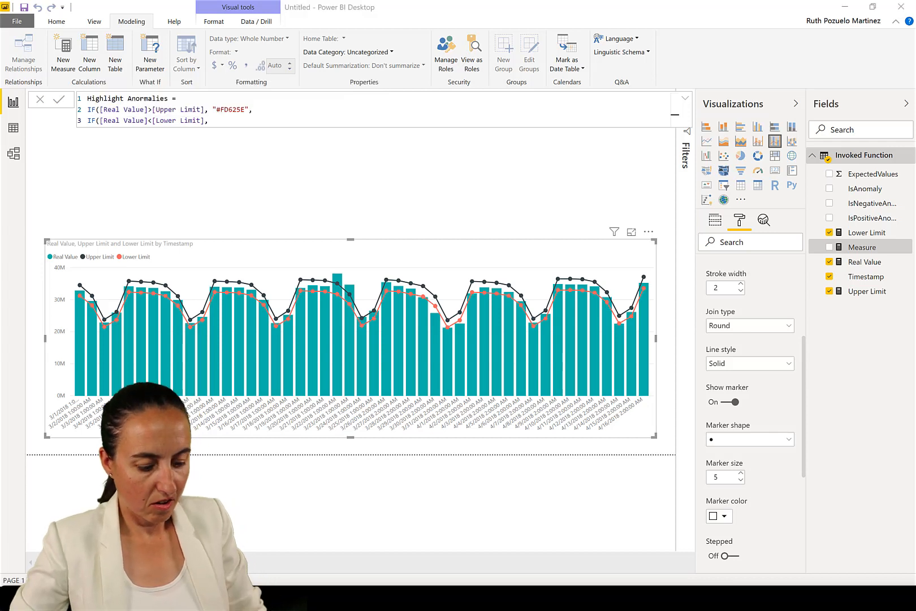
left_click(236, 121)
type("\"#F5D33F\"")
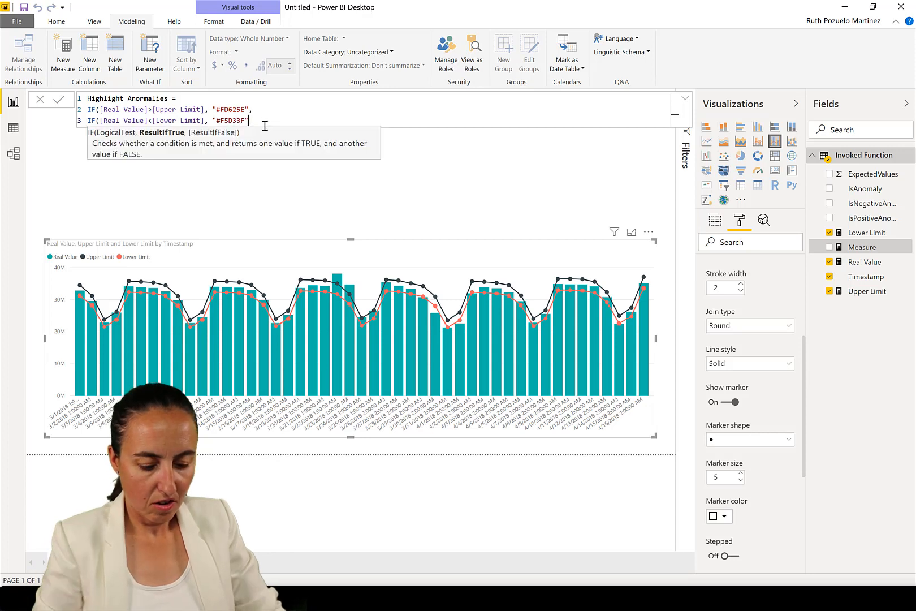
type(",")
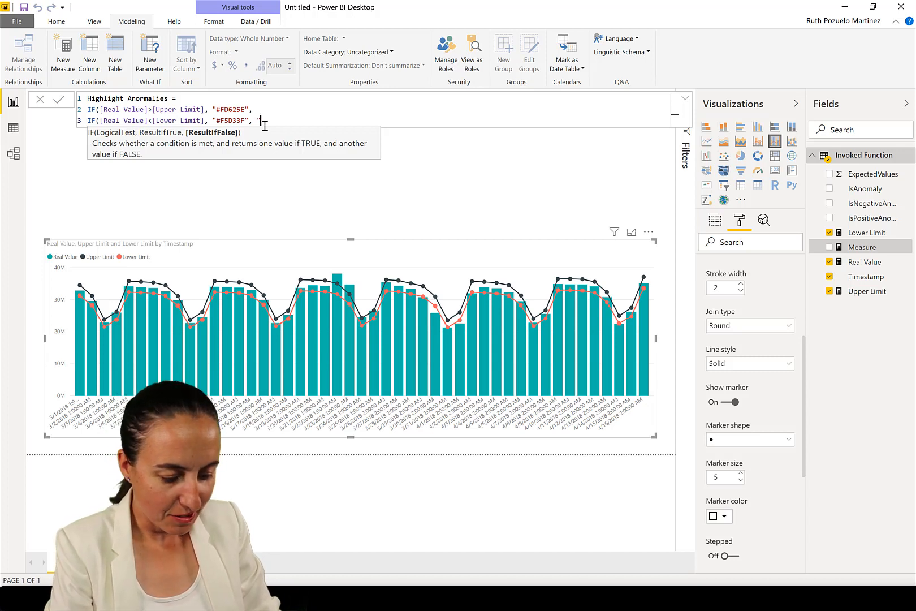
type("\"#fff")
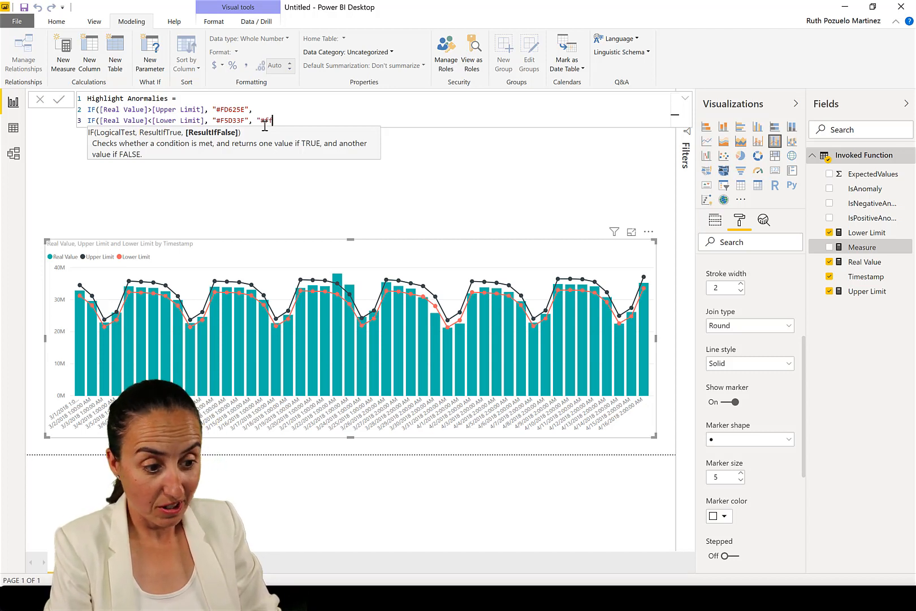
type("fff")
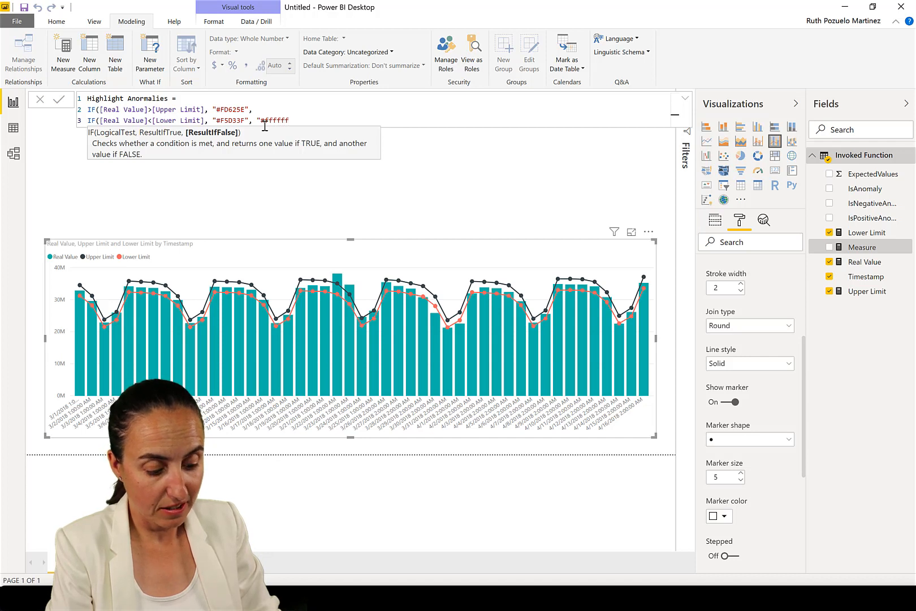
type("\"))")
key("Return")
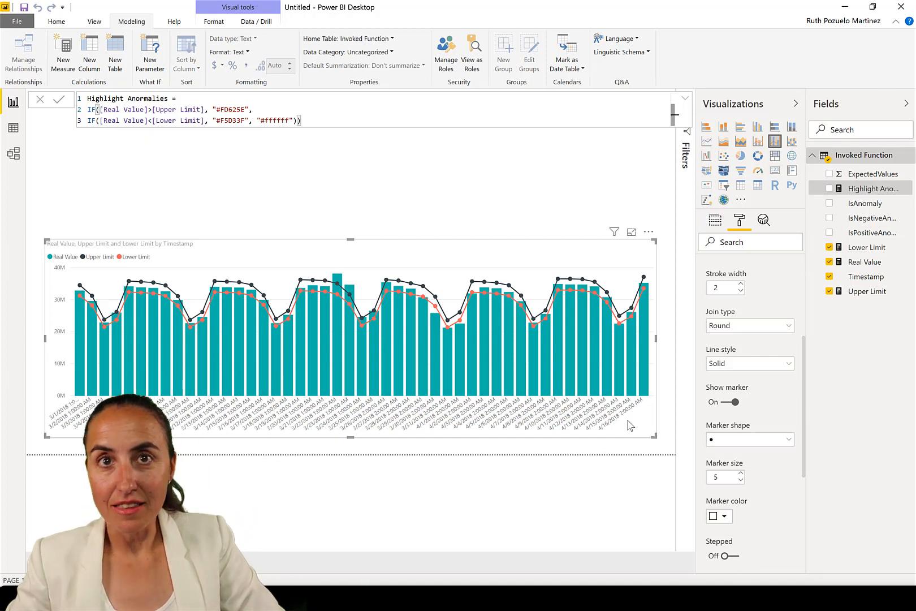
scroll(738, 456, "down", 3)
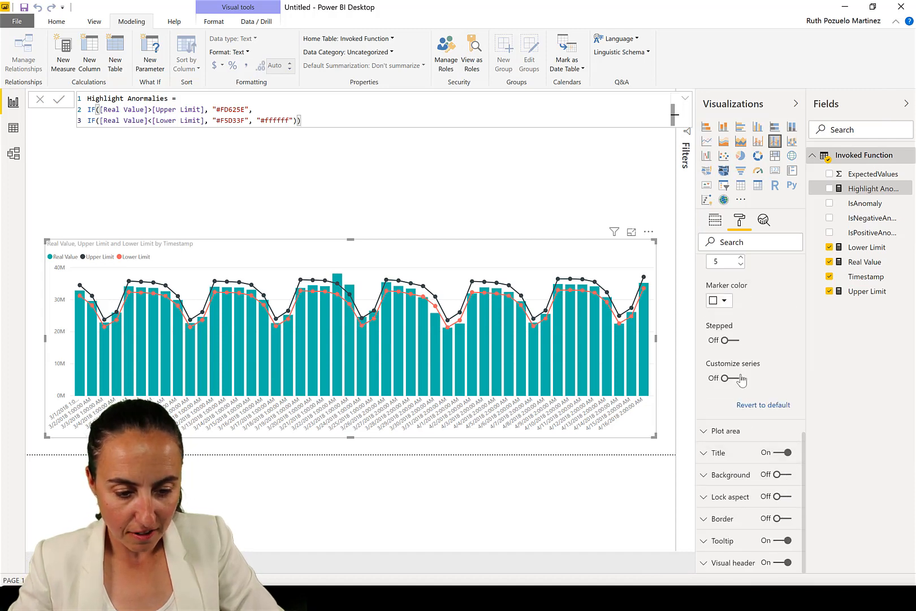
Apply conditional formatting to the chart's default data color by field value, based on the Highlight Anormalies measure
scroll(755, 391, "up", 5)
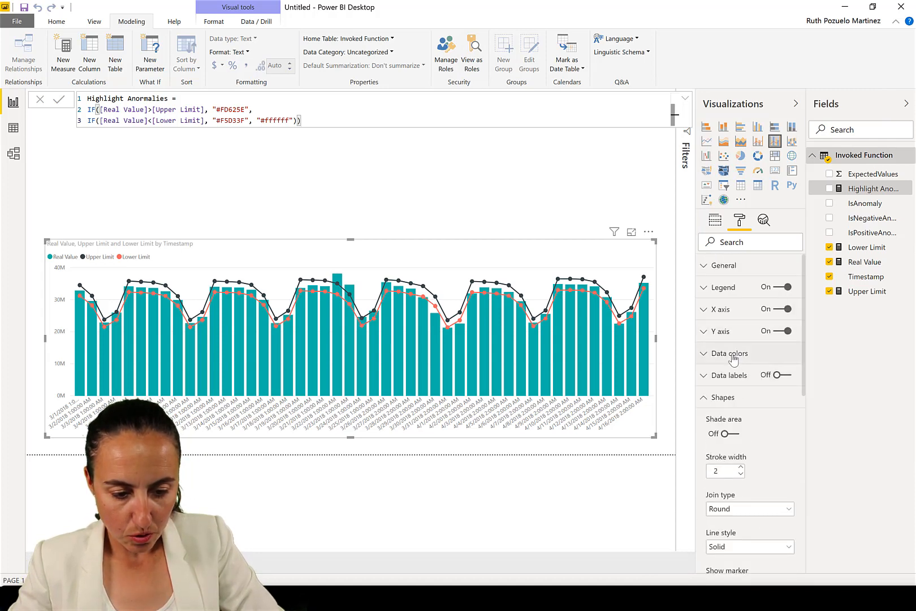
left_click(733, 355)
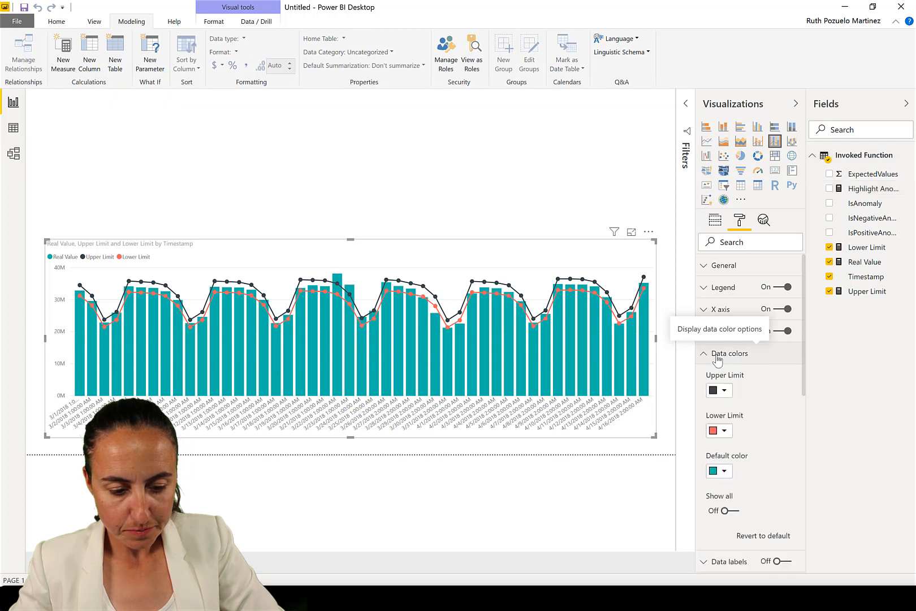
left_click(791, 457)
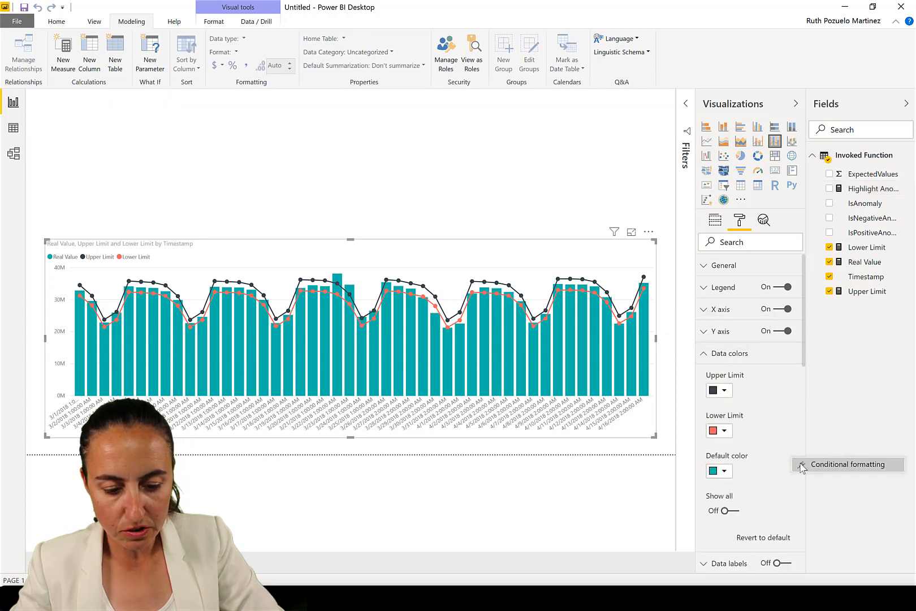
left_click(803, 467)
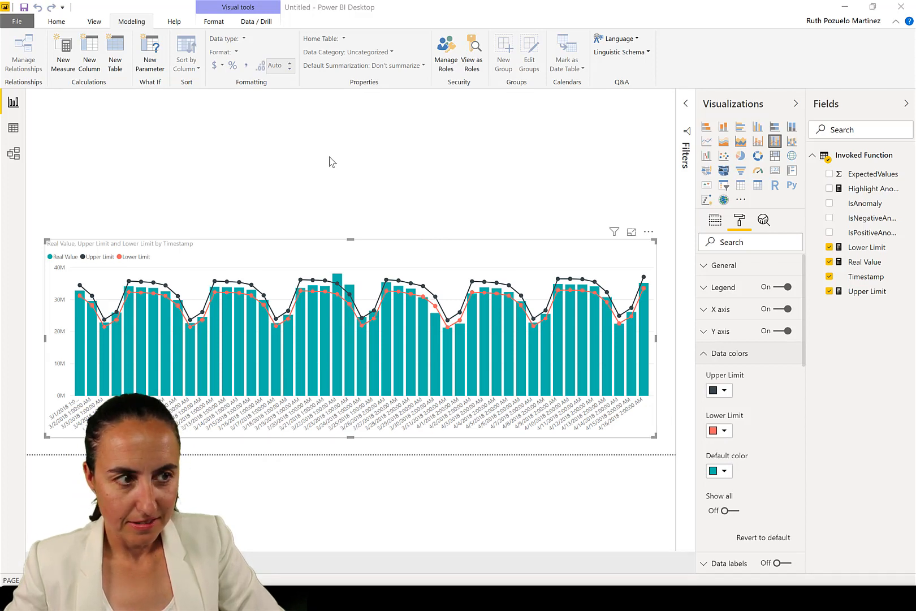
left_click(262, 146)
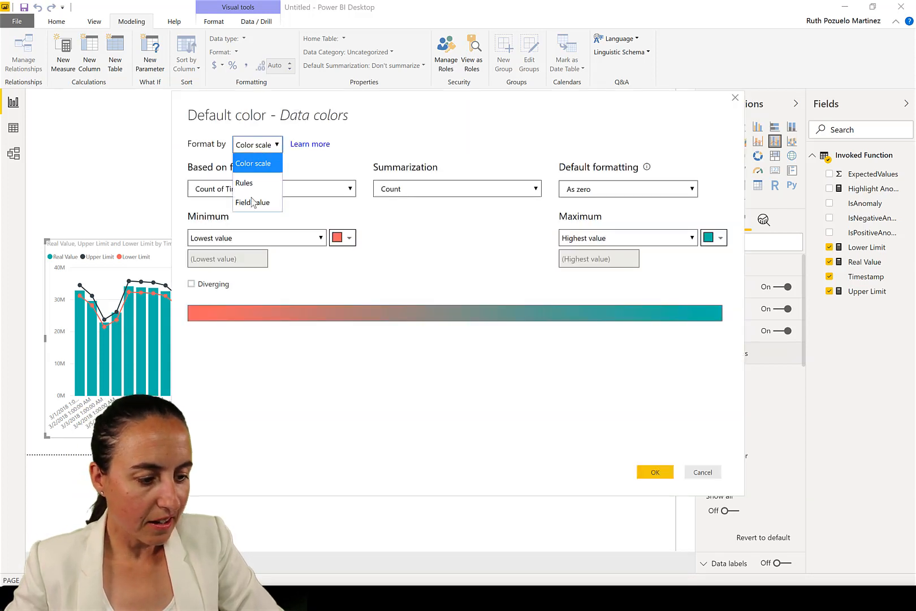
left_click(253, 202)
left_click(259, 189)
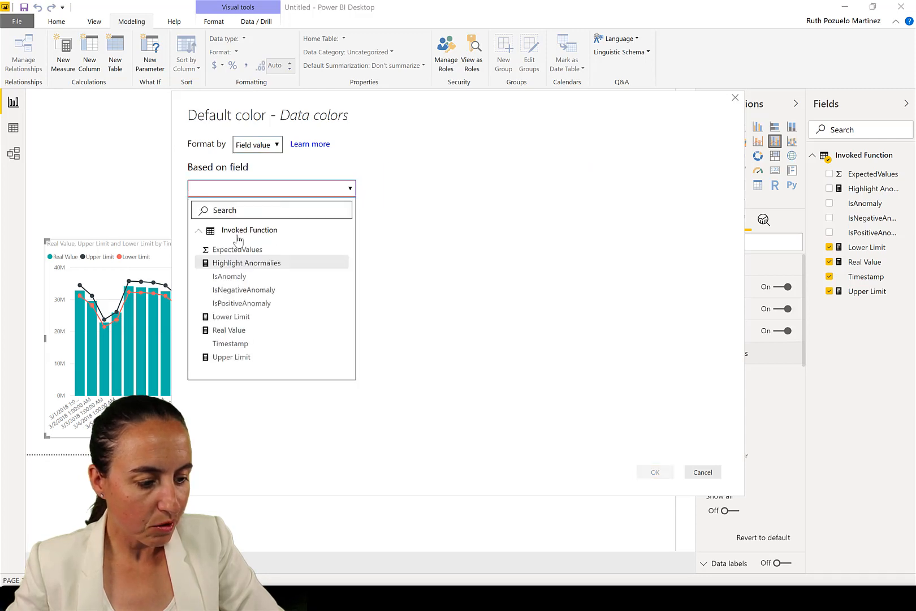
left_click(243, 264)
left_click(655, 472)
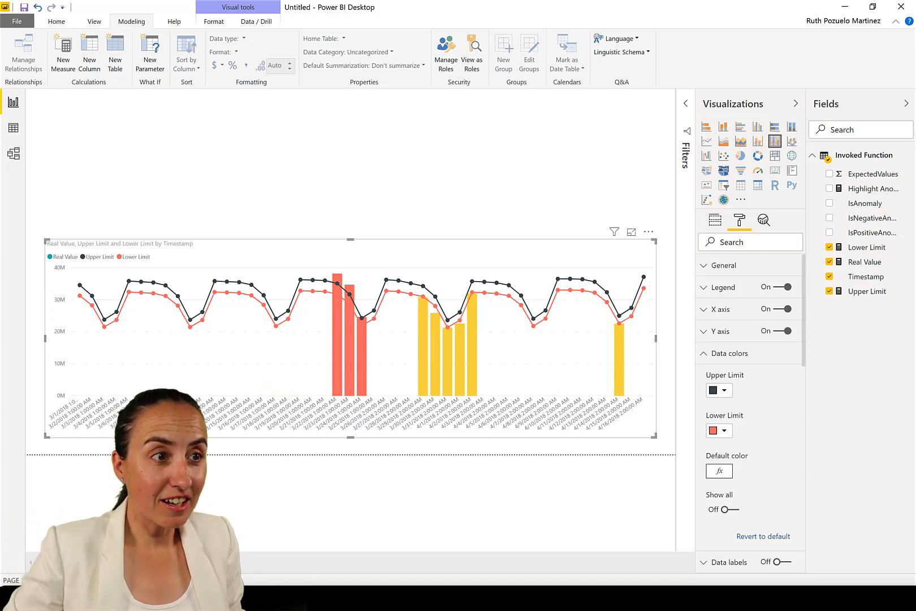
Change the Highlight Anormalies measure's final fallback color to "#E6E6E6" and commit it
key("alt+Tab")
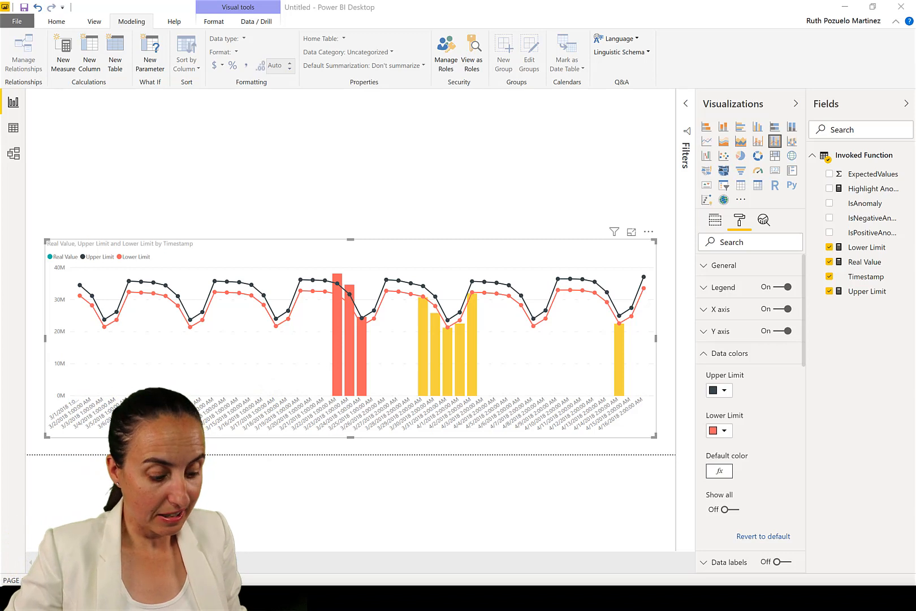
left_click(876, 192)
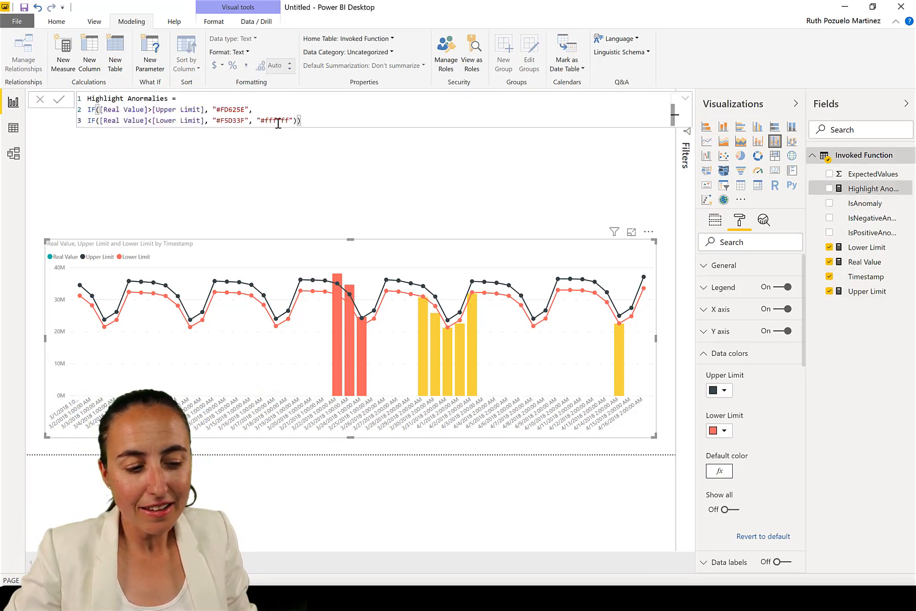
left_click_drag(261, 120, 293, 120)
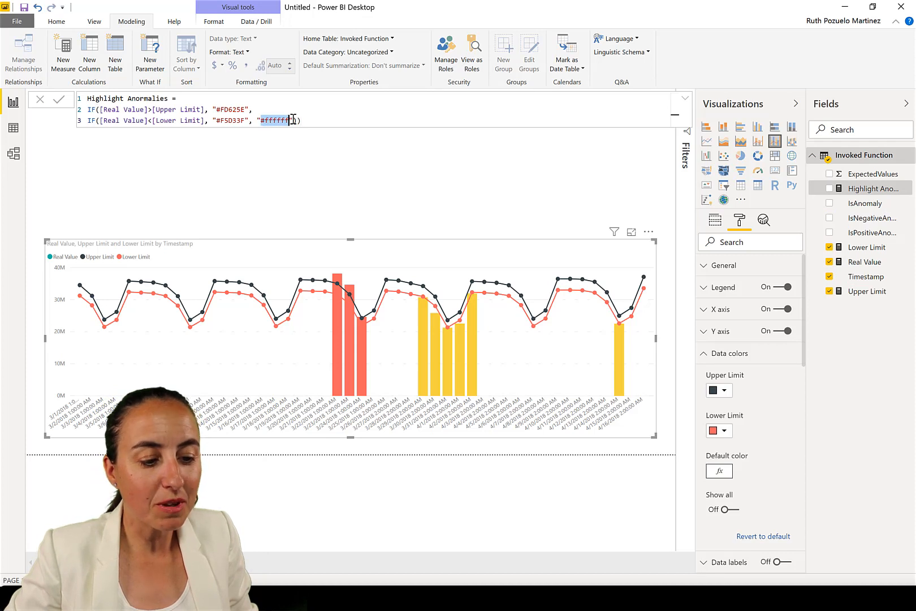
type("#E6E6E6")
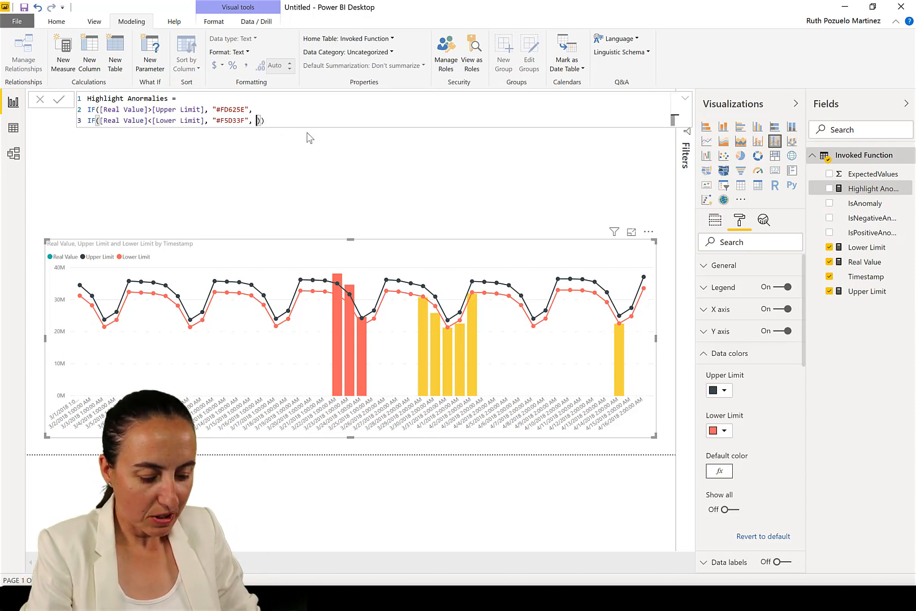
key("Return")
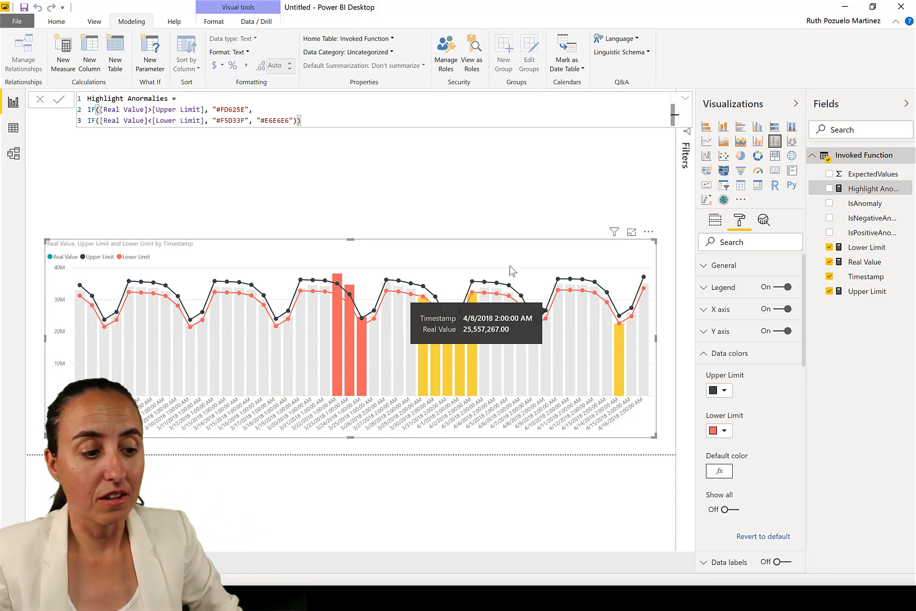
left_click(519, 174)
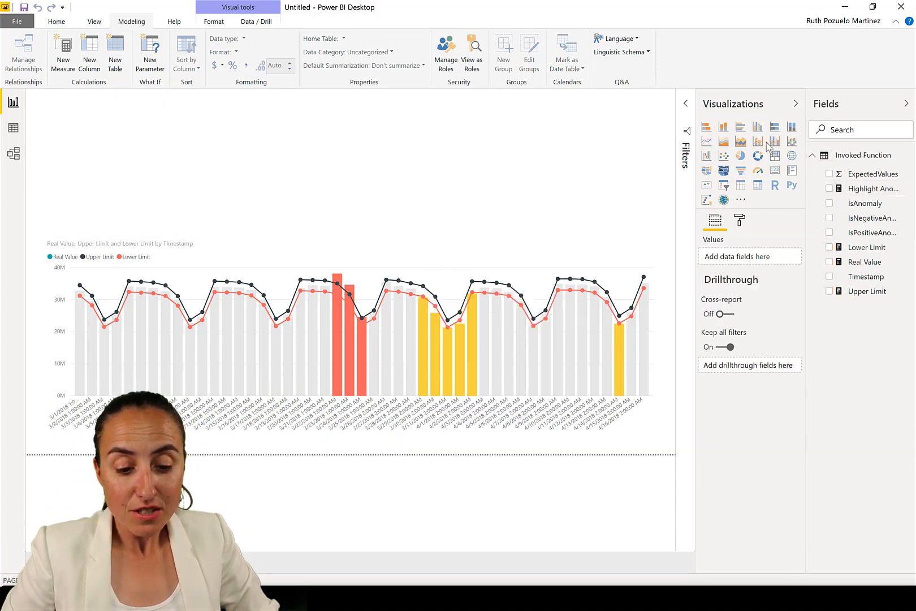
left_click(65, 51)
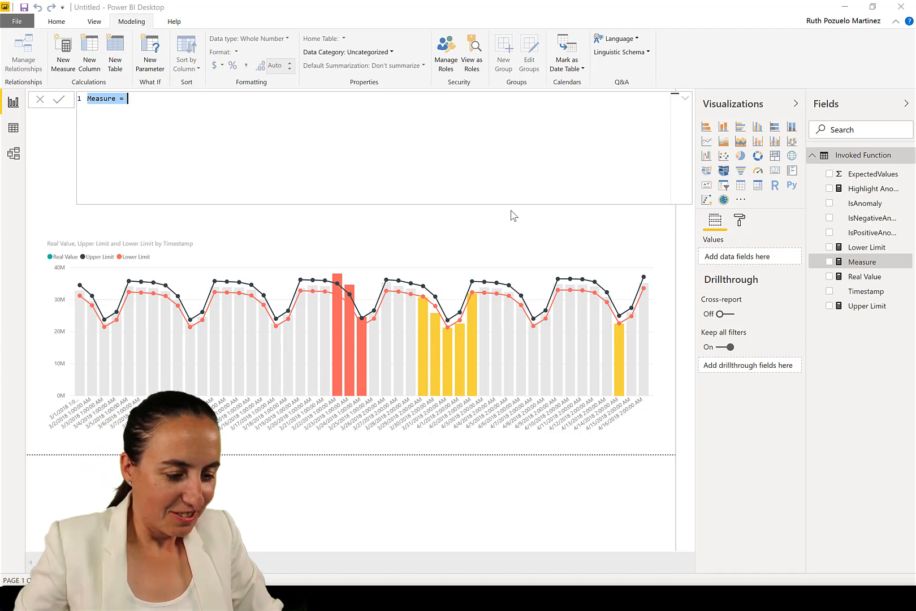
left_click(103, 99)
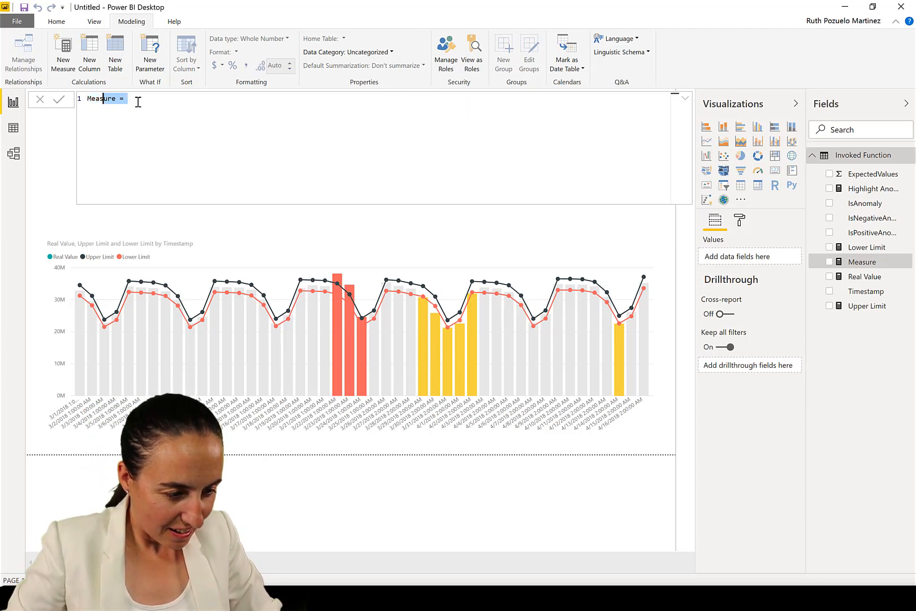
left_click_drag(138, 101, 88, 97)
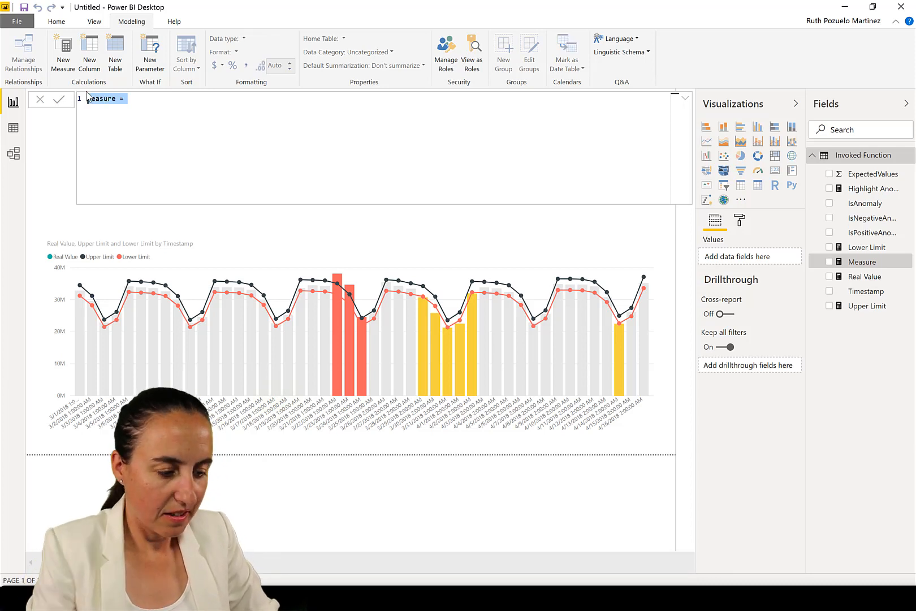
key("Escape")
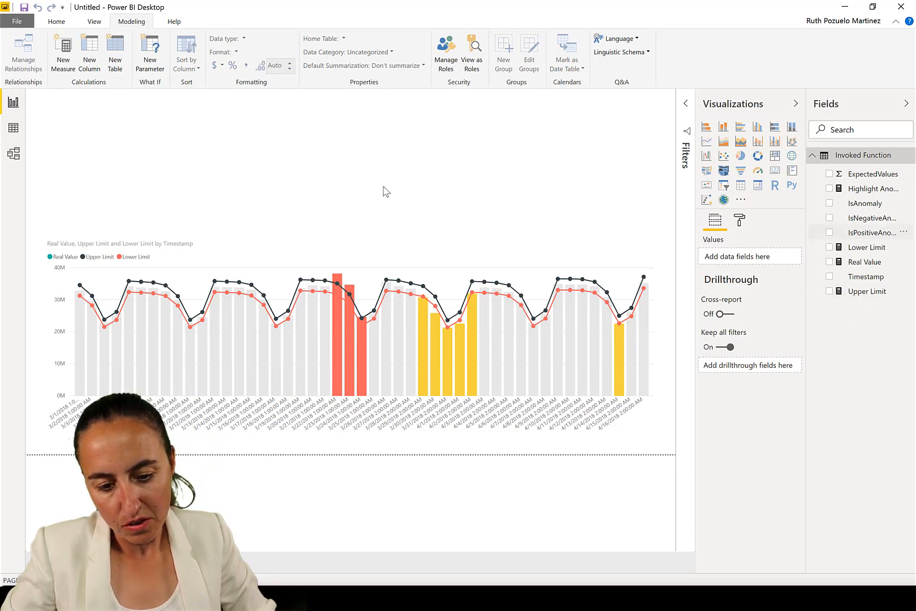
Create a new measure named Anomaly Error= and start a new formula line
left_click(63, 49)
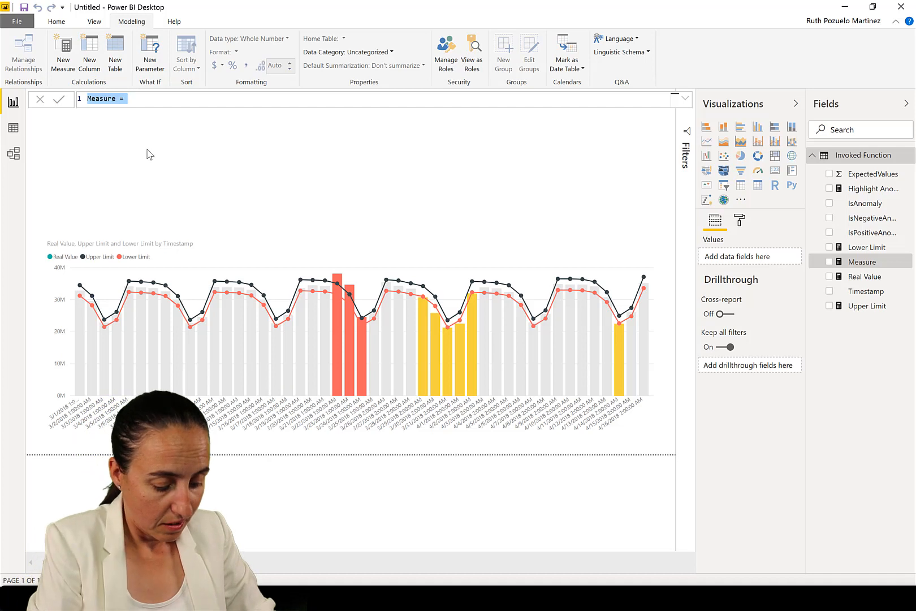
type("Anom")
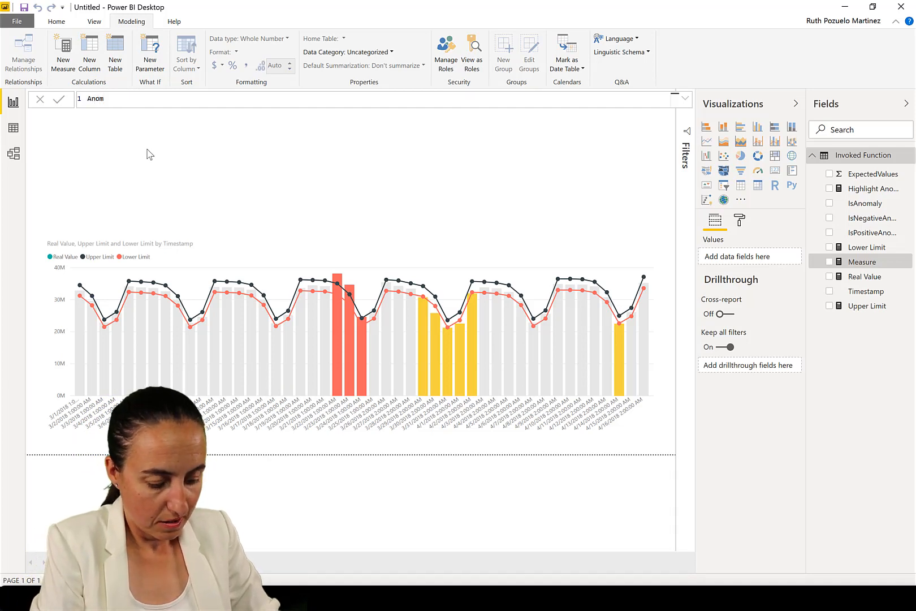
type("aly E")
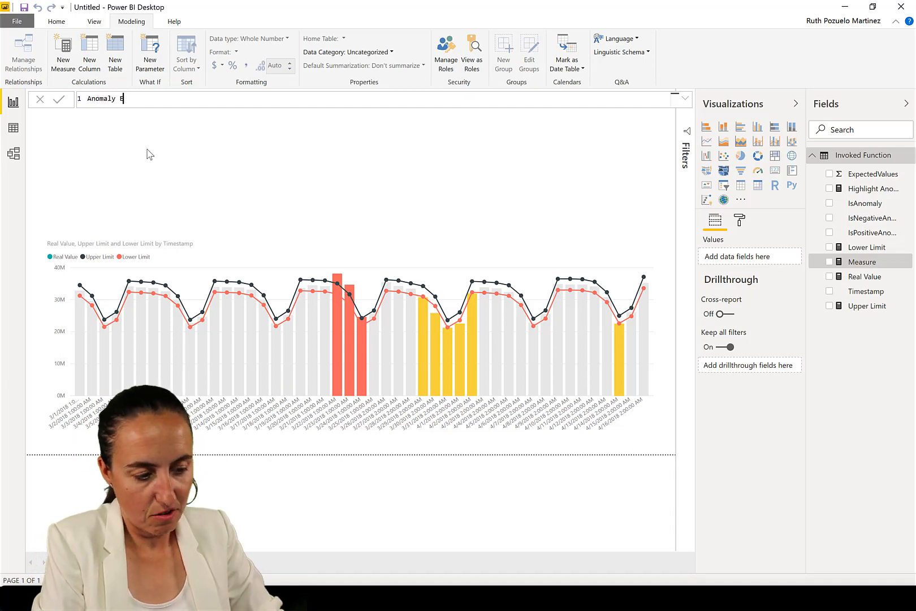
type("rror=")
key("shift+Return")
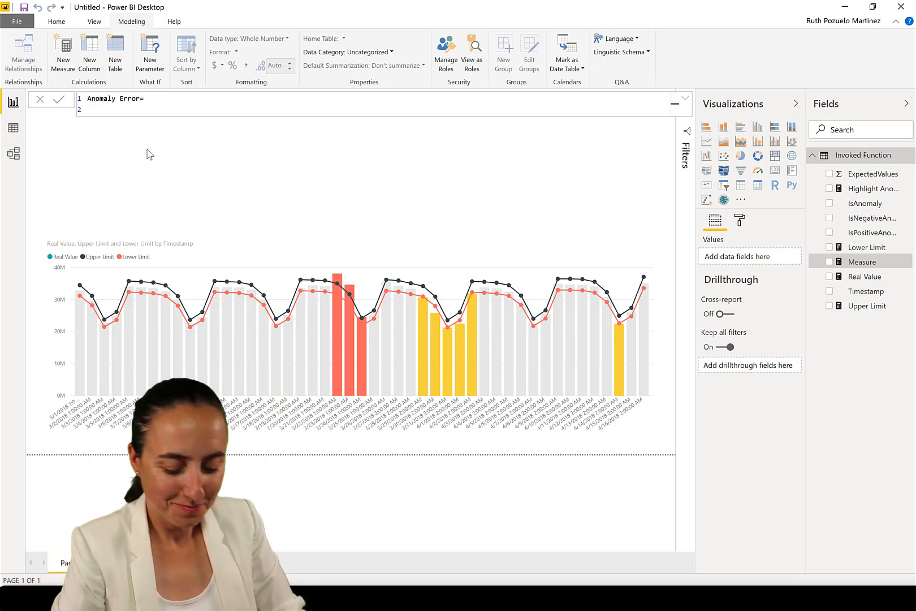
Enter the line IF([Real Value]>[Upper Limit], [Real Value]-[Upper Limit], in the Anomaly Error measure
type("IF(")
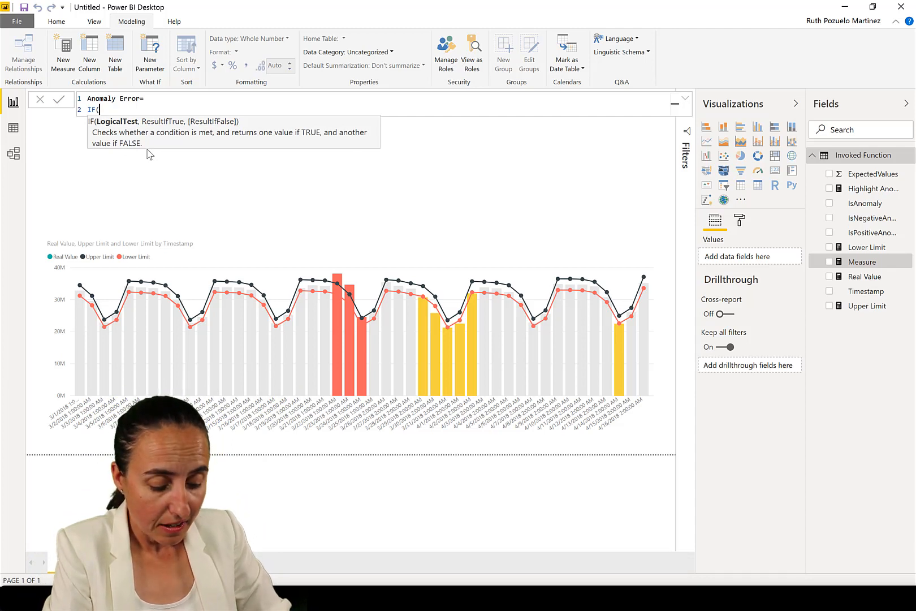
type("[Real Value]>")
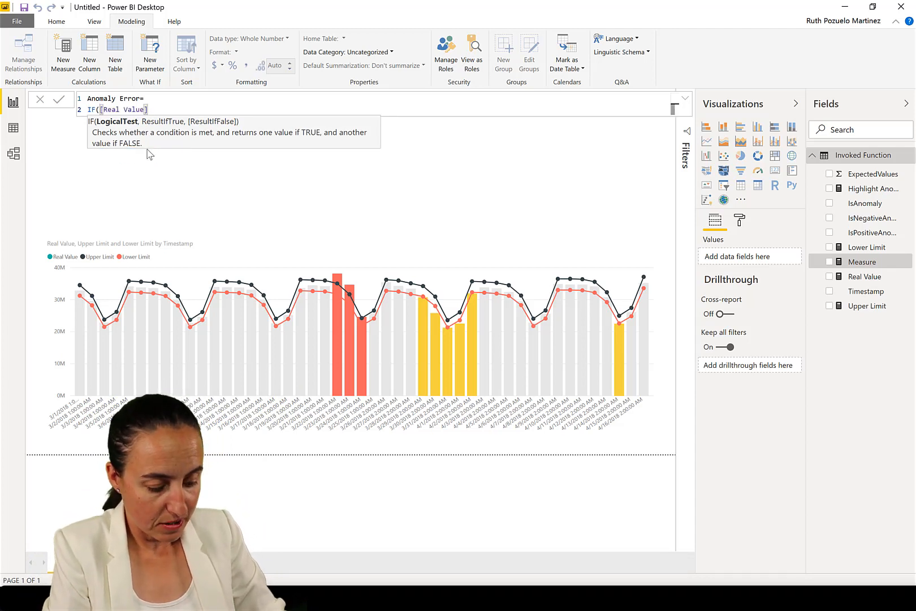
type("UPPER(")
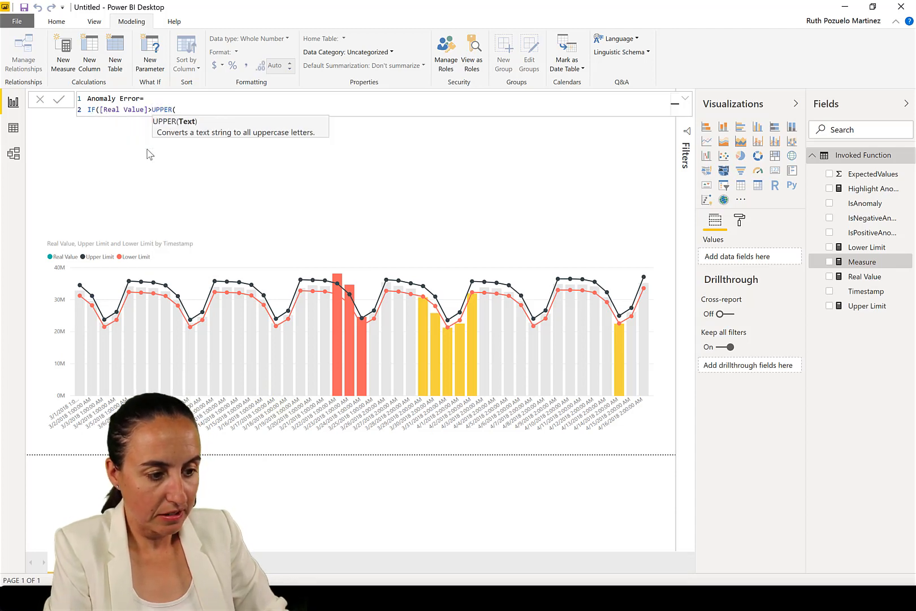
key("BackSpace")
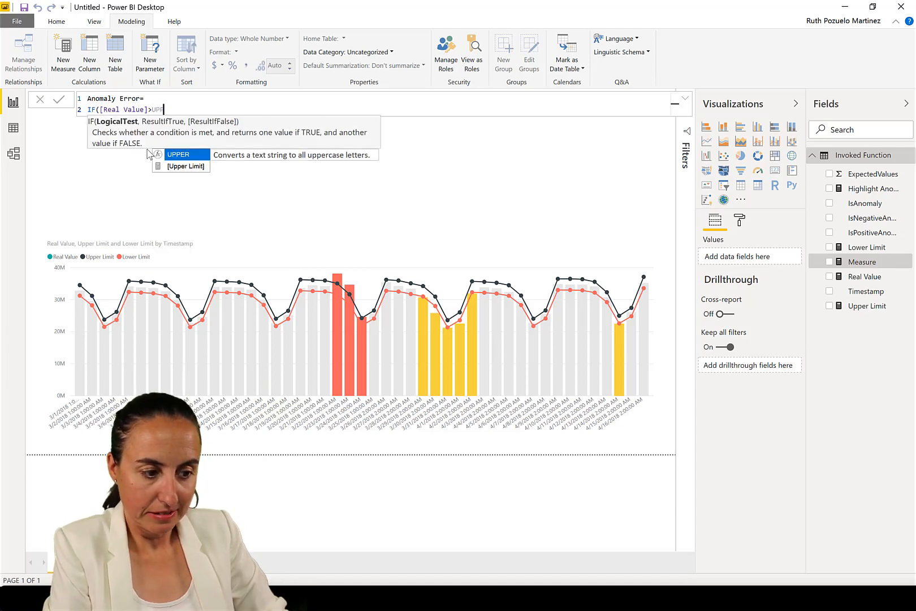
key("Down")
key("Tab")
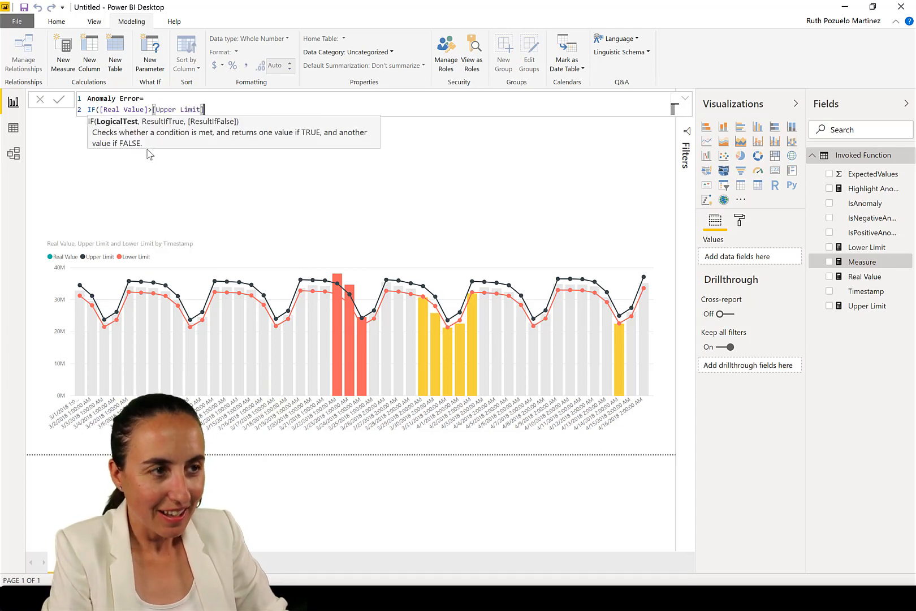
type(",")
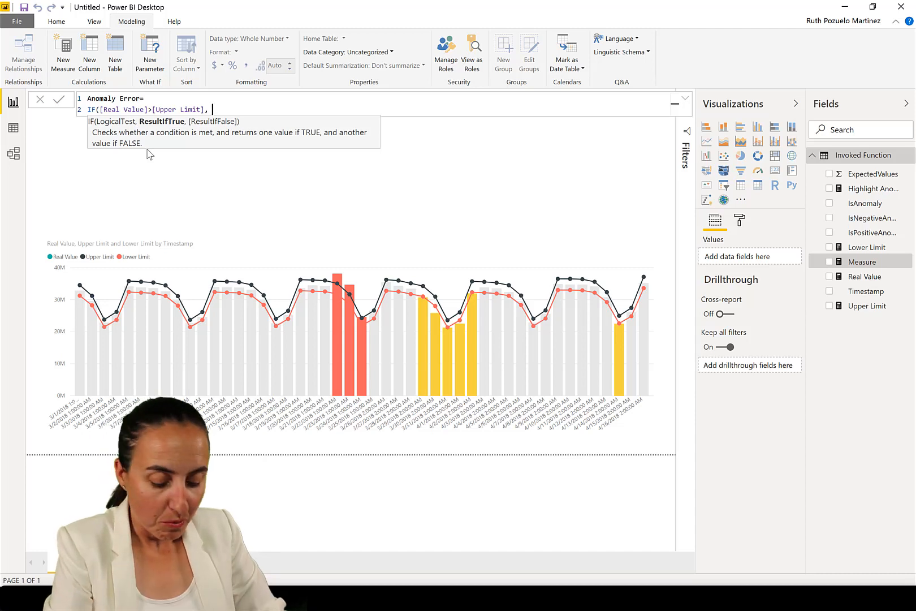
type(" [R")
key("Tab")
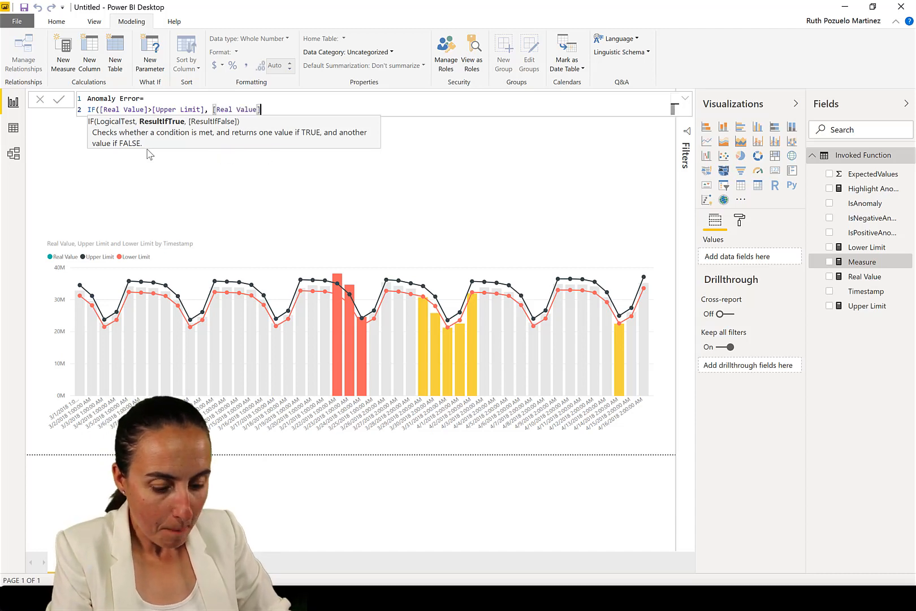
type("-[U")
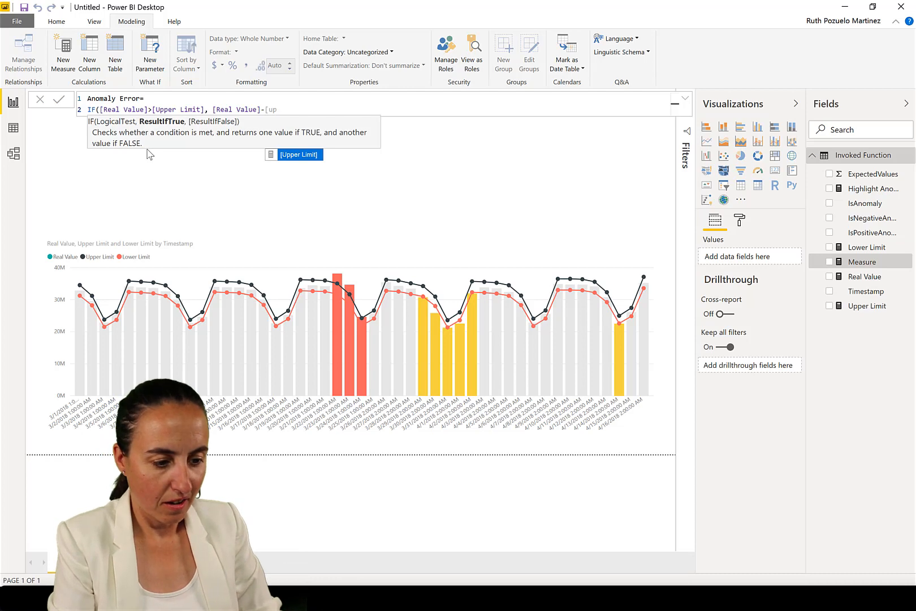
type("p")
key("Tab")
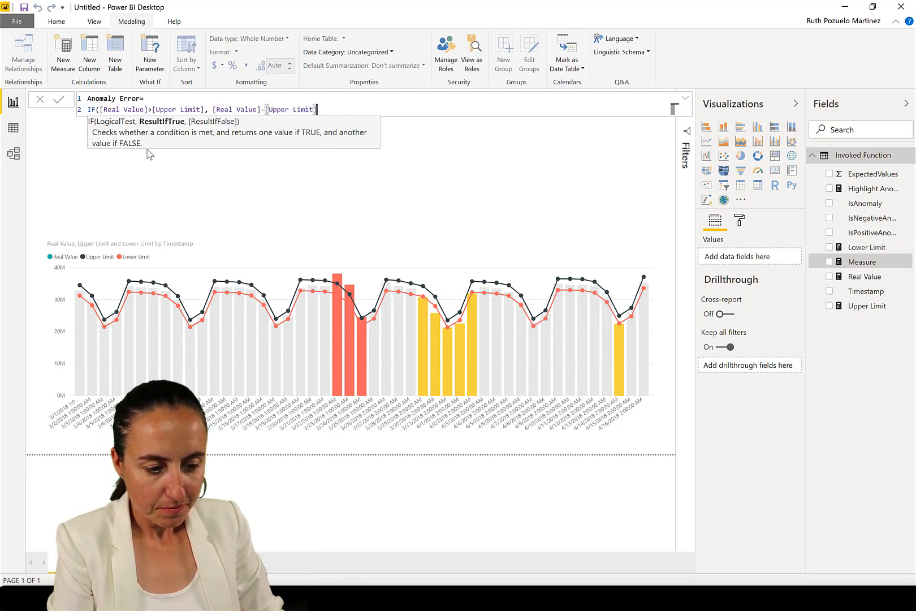
type(",")
Enter the line IF([Real Value]<[Lower Limit], [Real Value]-[Lower Limit], in the Anomaly Error measure
key("shift+Return")
type("I")
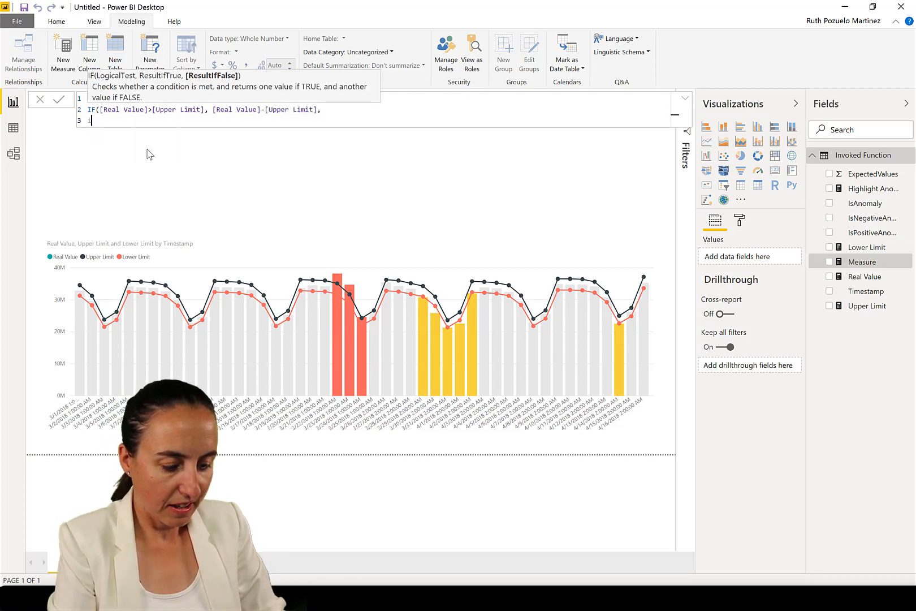
type("F([r")
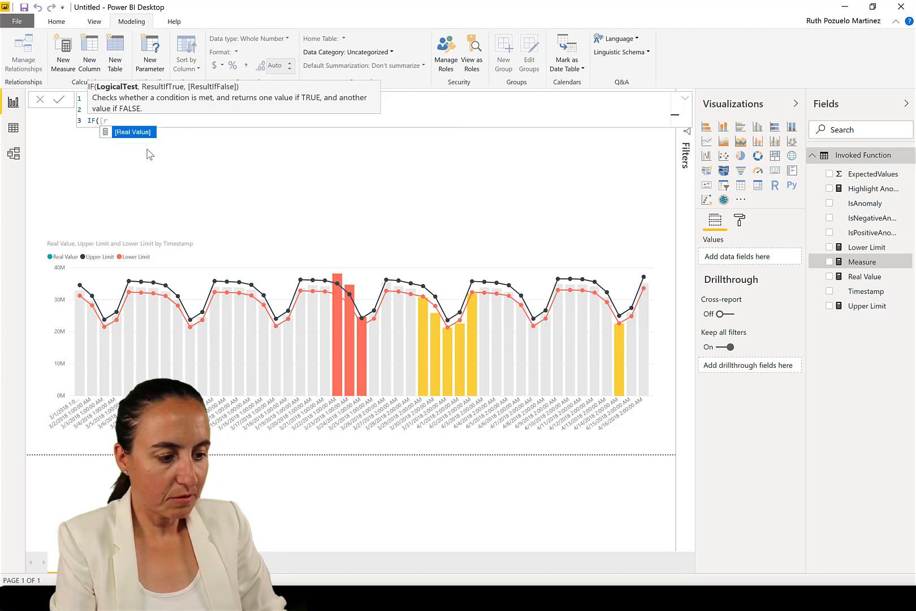
key("Tab")
type(">")
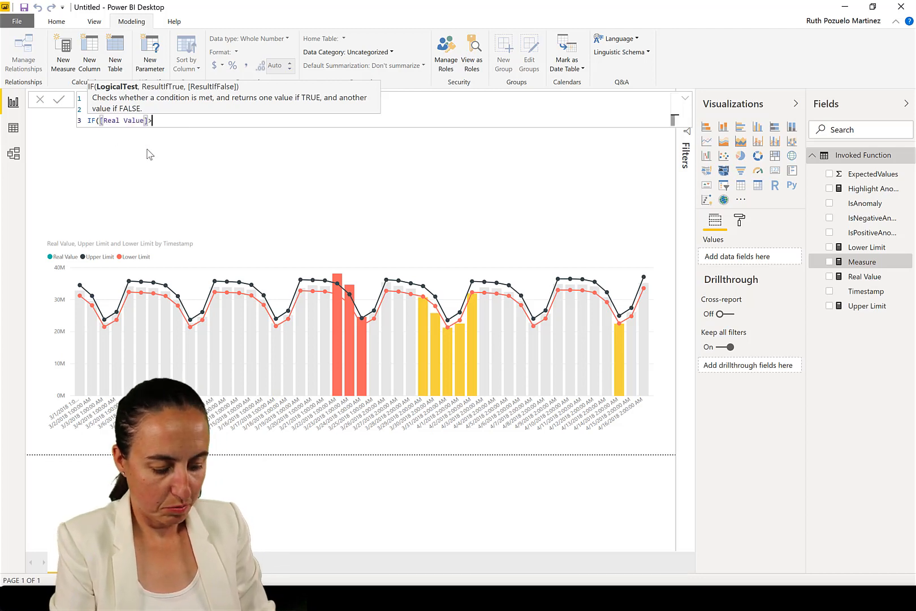
key("BackSpace")
type("<")
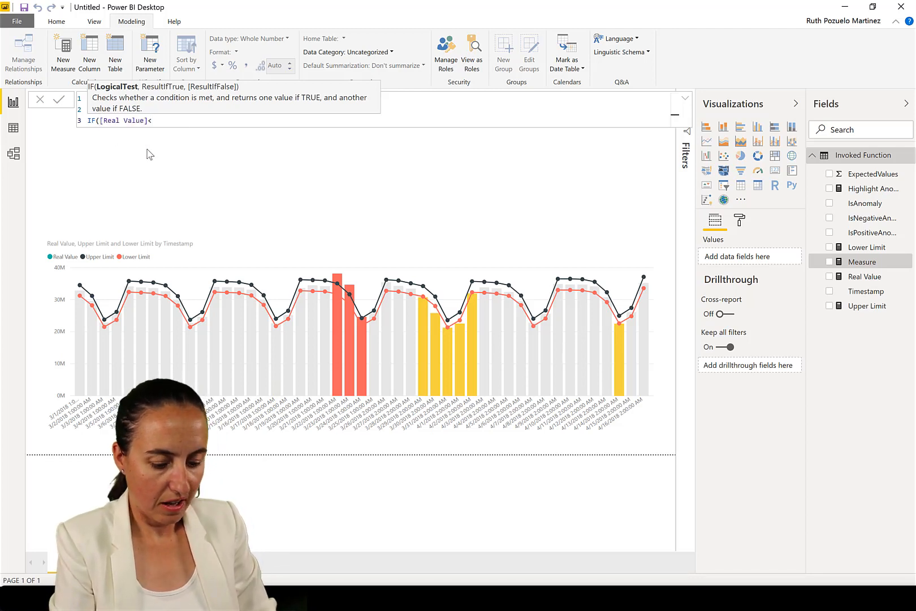
type("[Lower Limit]")
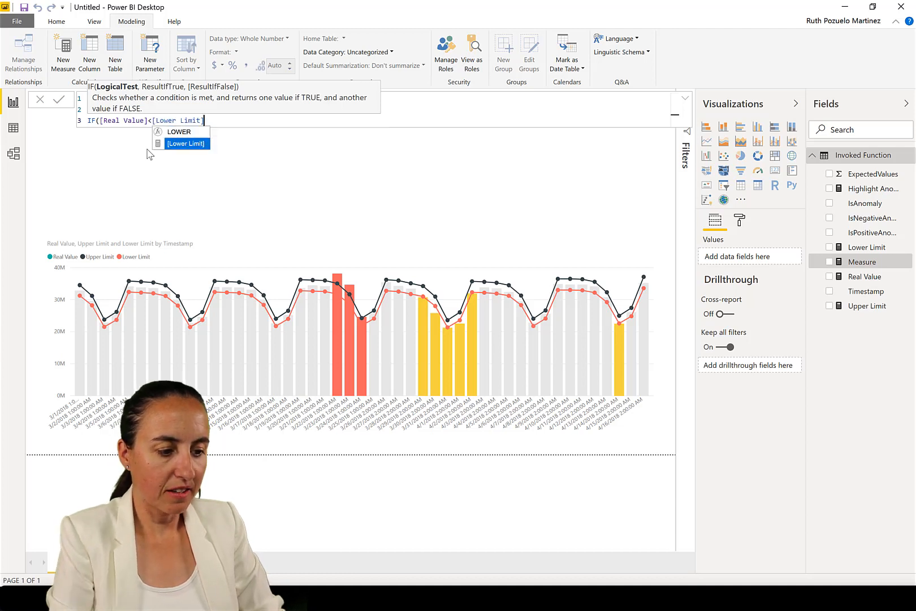
type(", ")
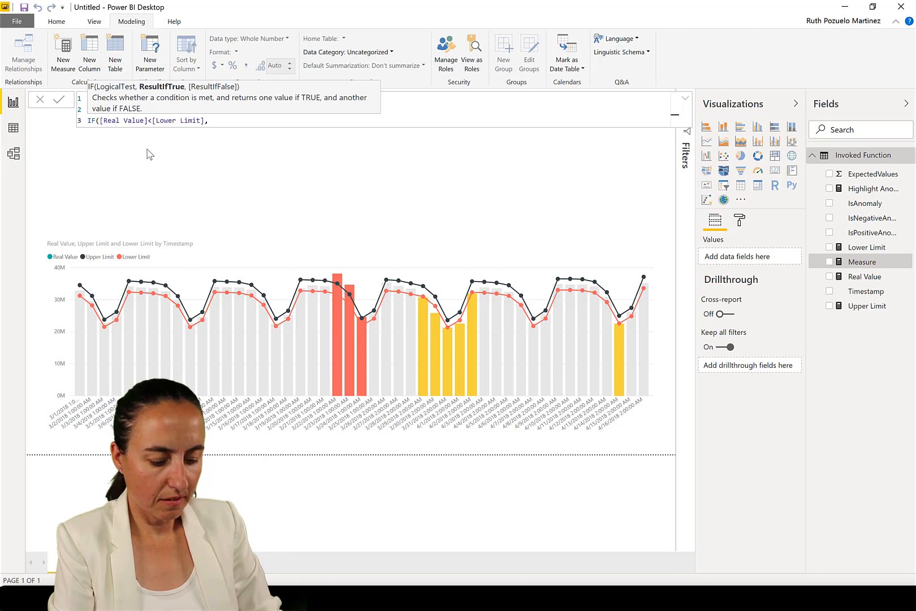
type("[va")
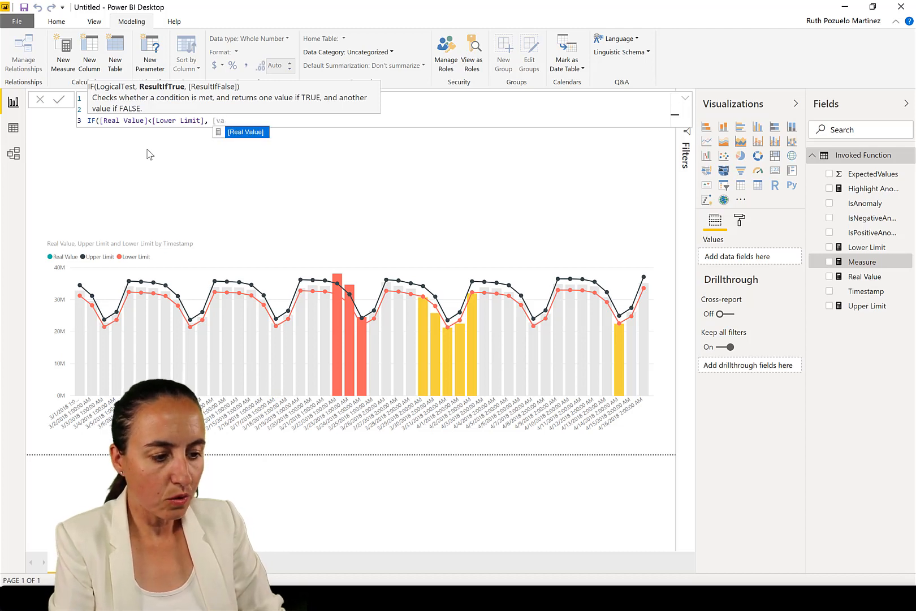
key("Tab")
type("-")
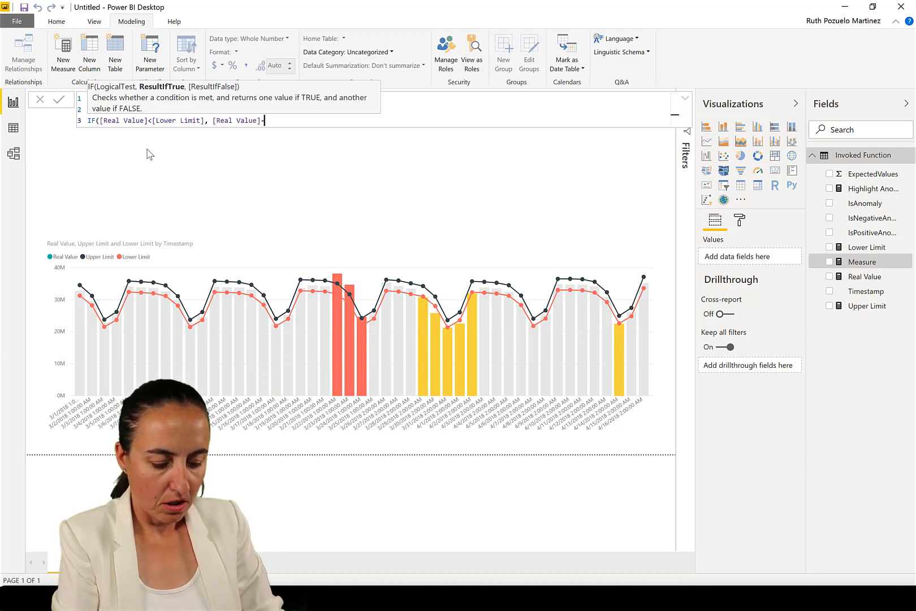
type("[lo")
key("Tab")
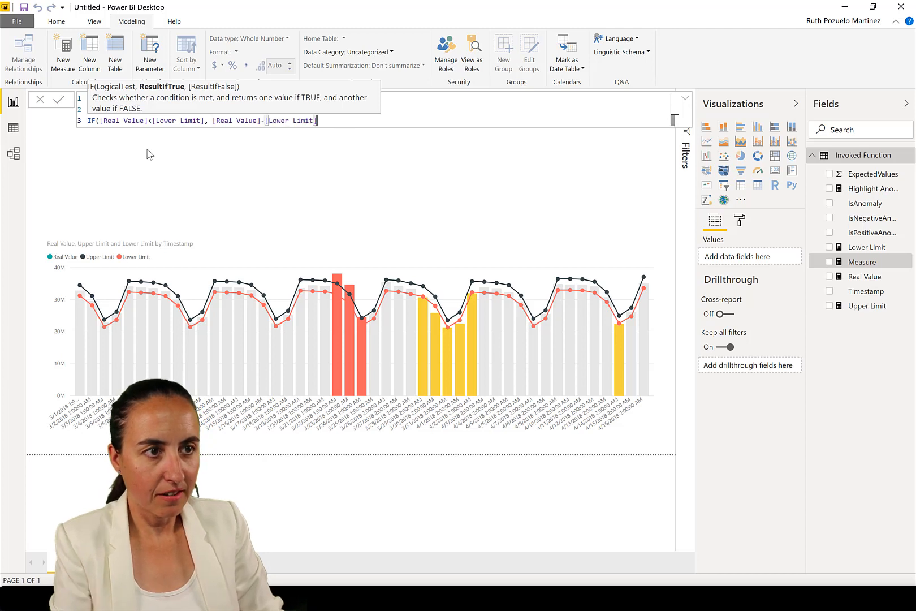
type(",")
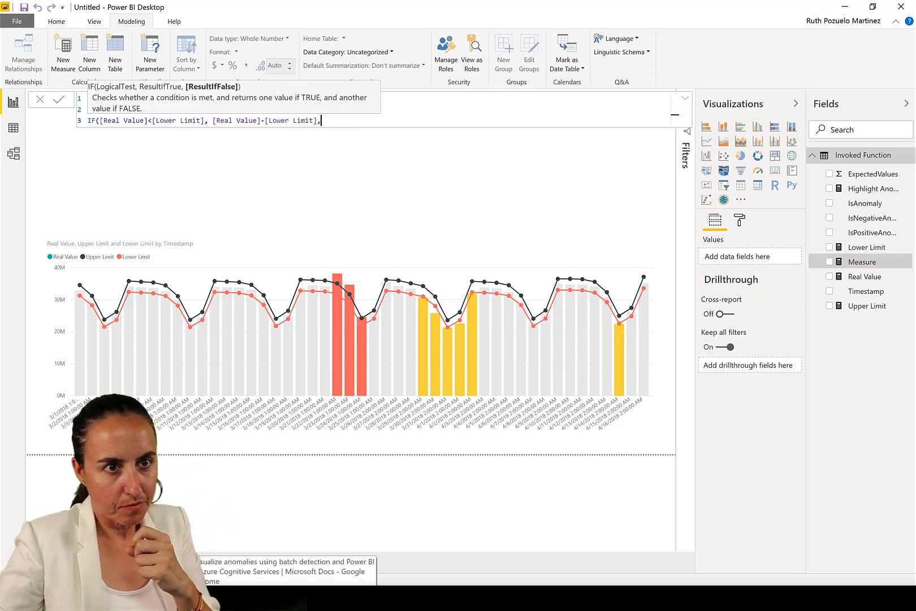
Close both IF functions with two parentheses and commit the Anomaly Error measure
left_click(285, 598)
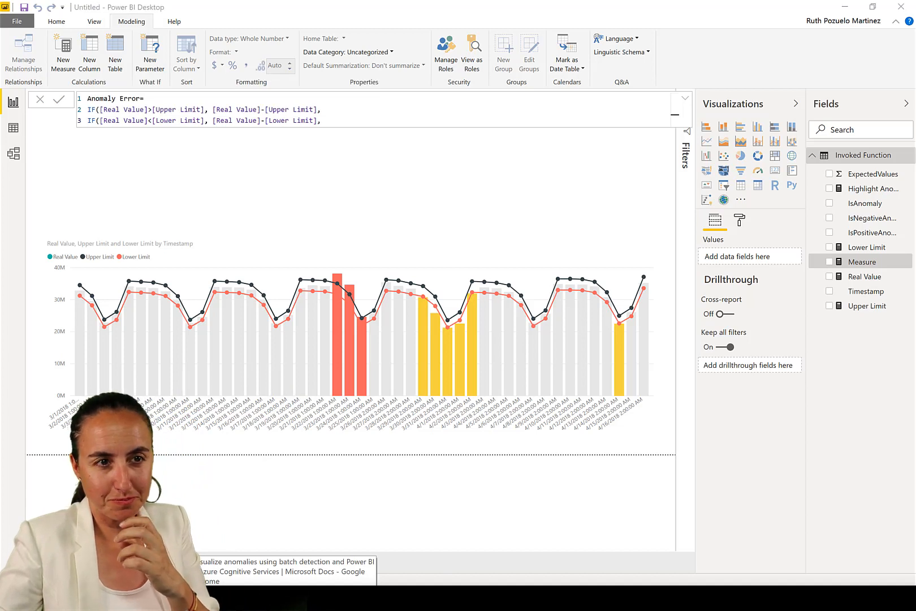
left_click(335, 121)
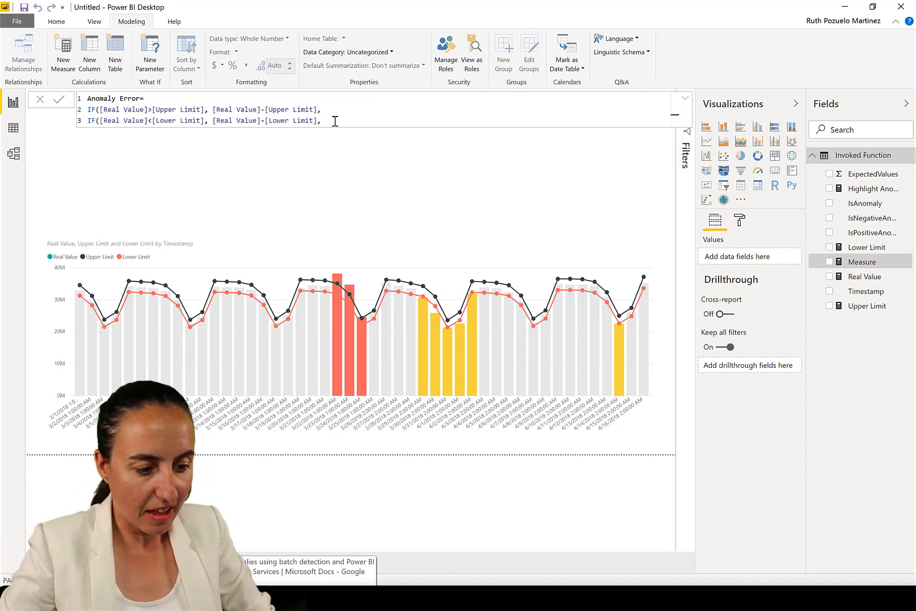
key("BackSpace")
type("))")
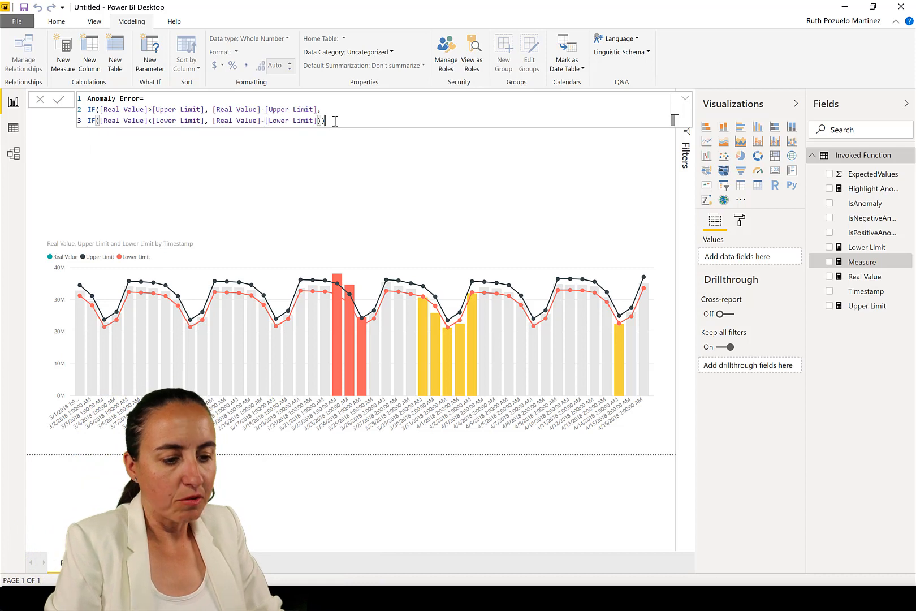
key("Return")
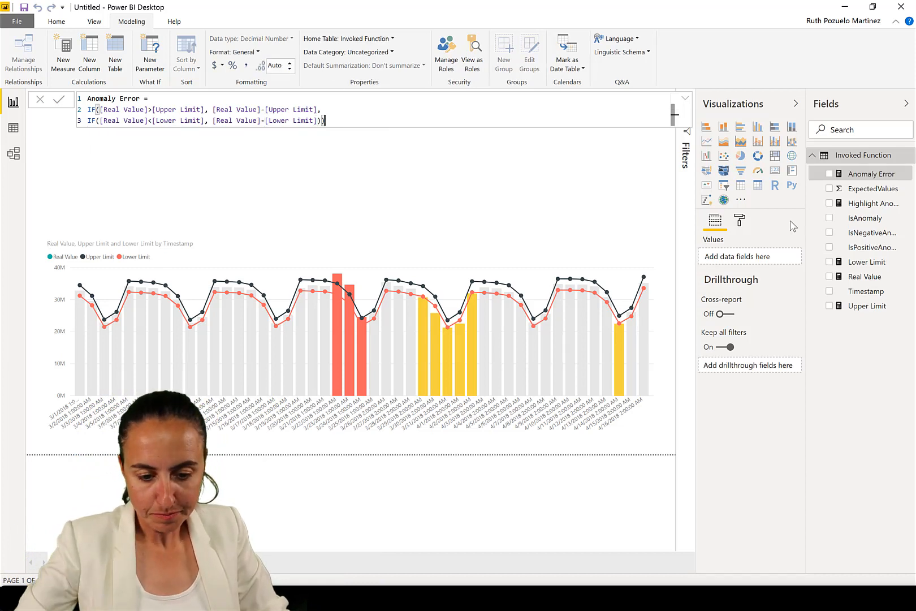
Add a new visual showing Timestamp and Anomaly Error to the report canvas
left_click_drag(867, 291, 364, 196)
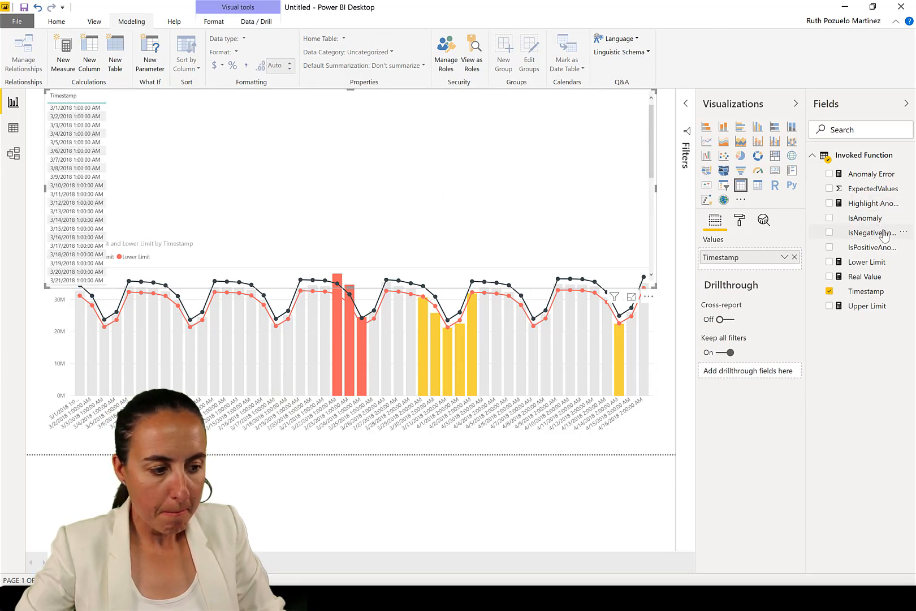
left_click_drag(865, 177, 399, 167)
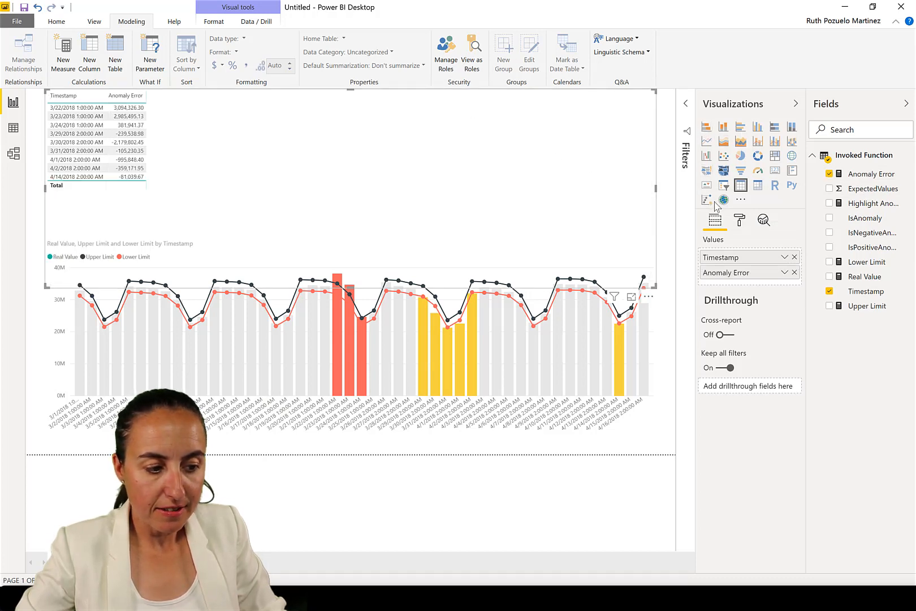
Convert the new visual into a column chart and enlarge it
left_click(724, 129)
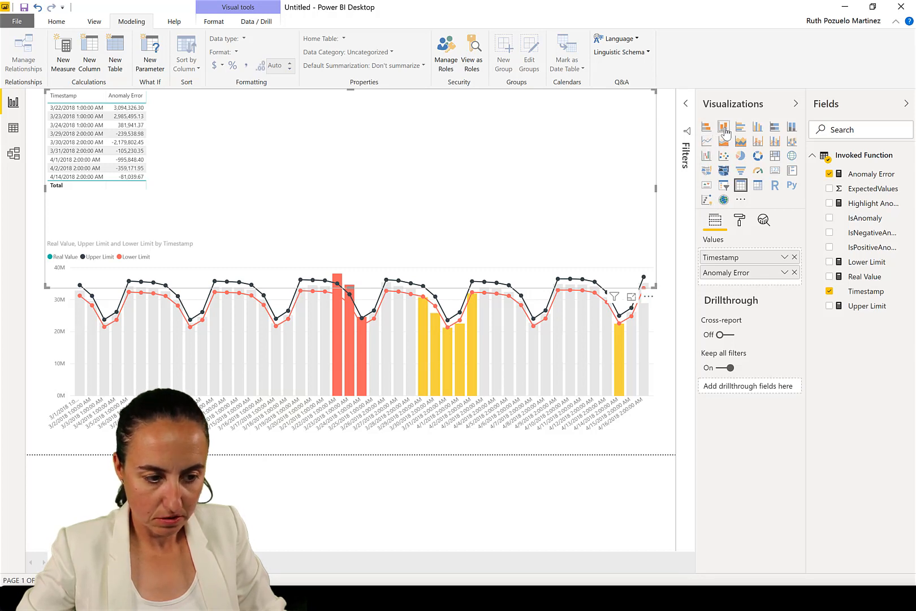
left_click_drag(652, 284, 659, 232)
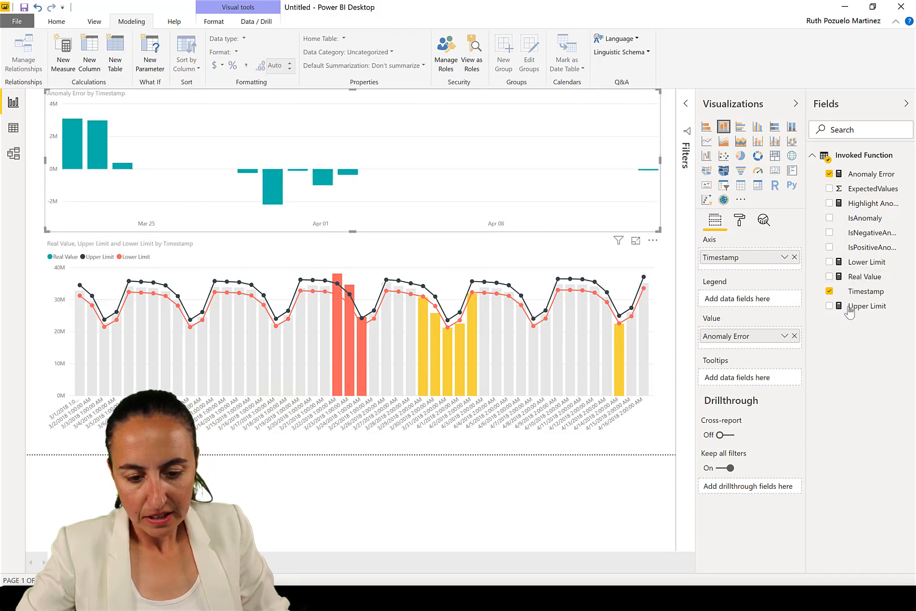
Add 0 as the inner IF's false result in the Anomaly Error measure and commit the formula
left_click(864, 176)
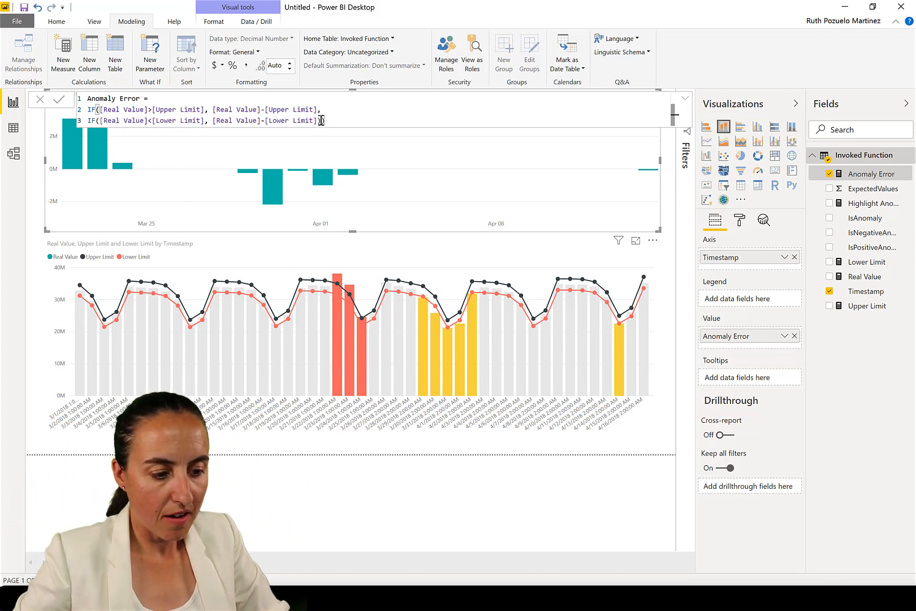
type(")")
type("0")
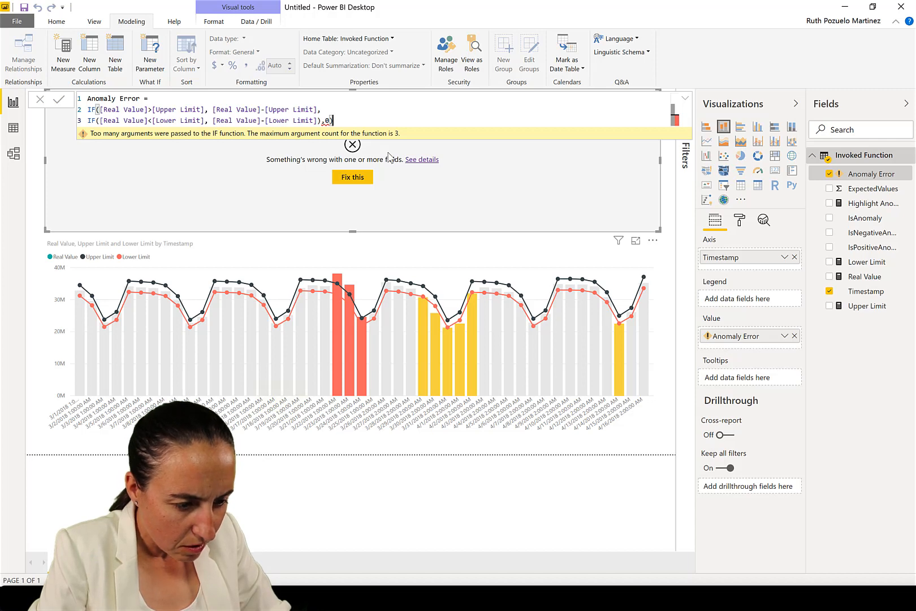
key("BackSpace")
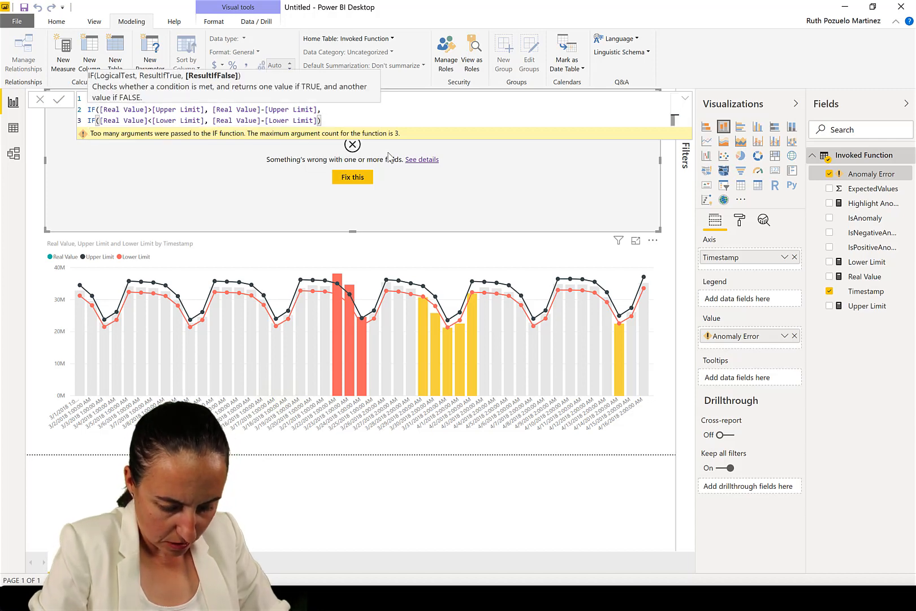
type(")")
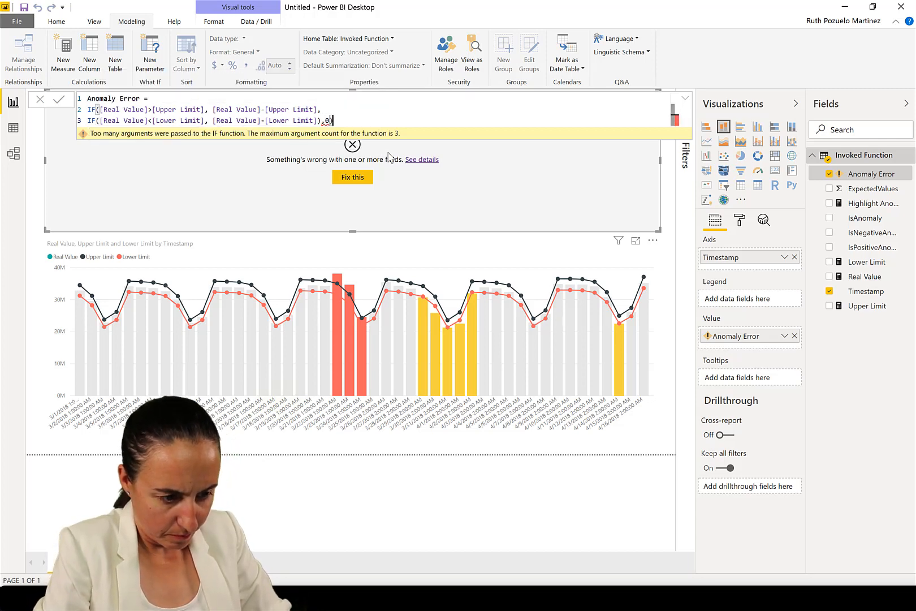
key("BackSpace")
key("BackSpace")
key("BackSpace")
type("),0")
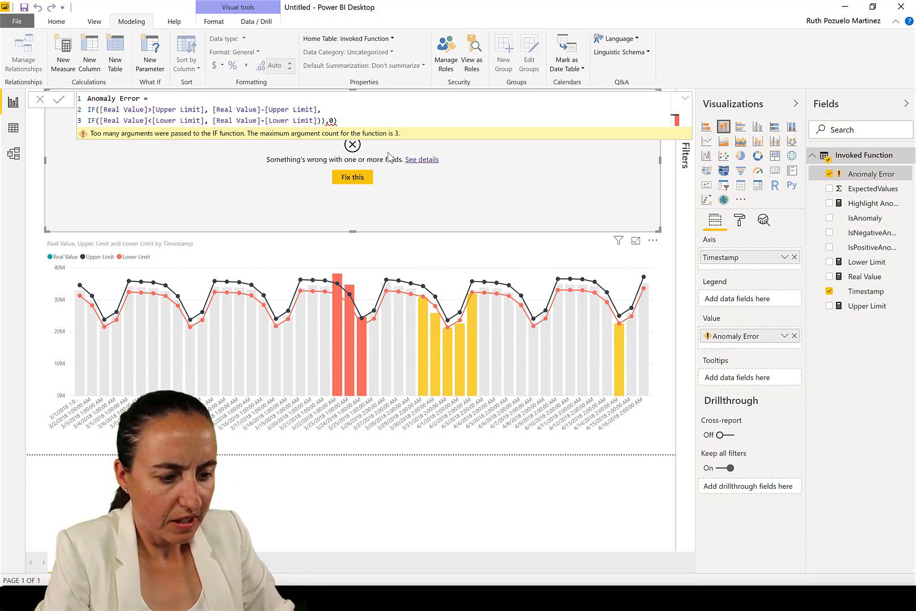
key("BackSpace")
key("BackSpace")
key("BackSpace")
key("BackSpace")
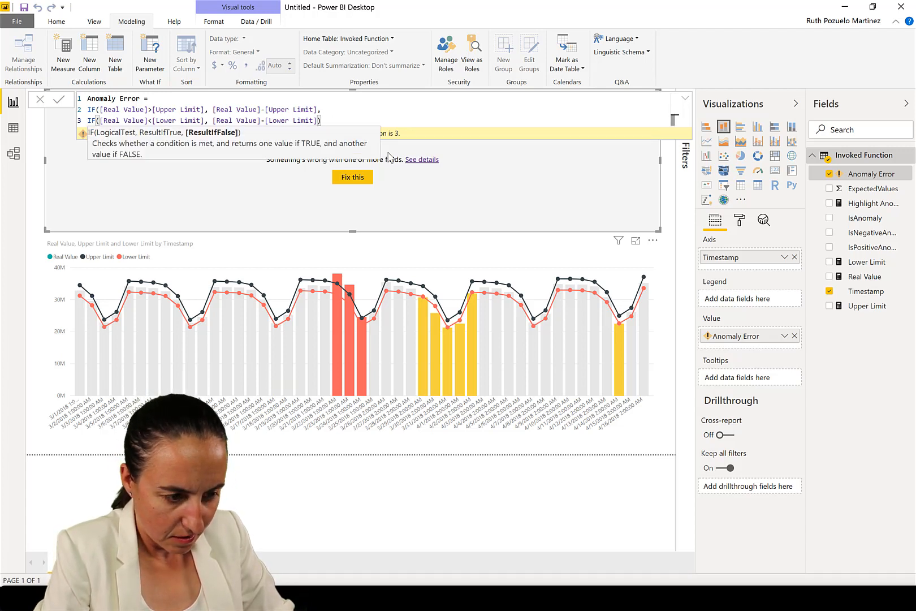
key("BackSpace")
type(",")
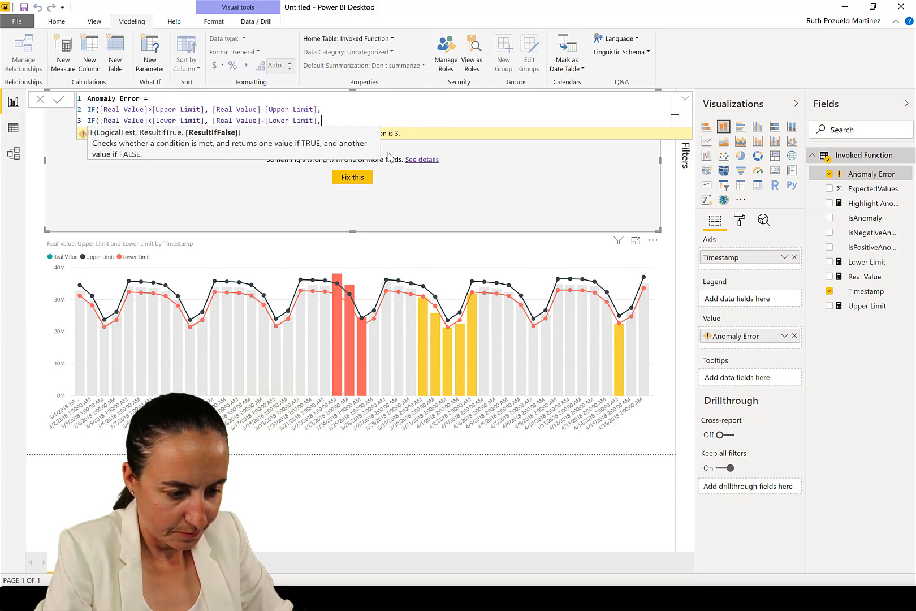
type("0))")
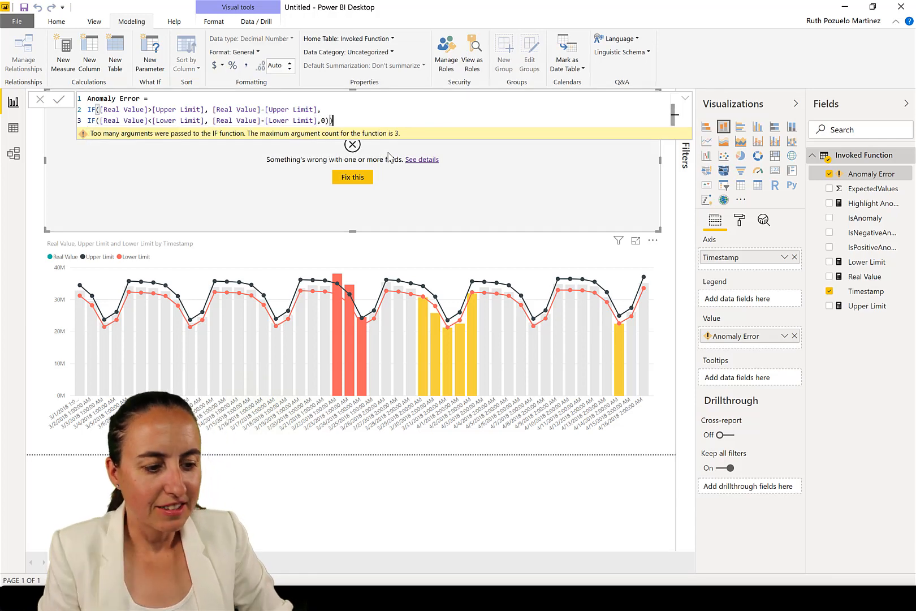
key("Return")
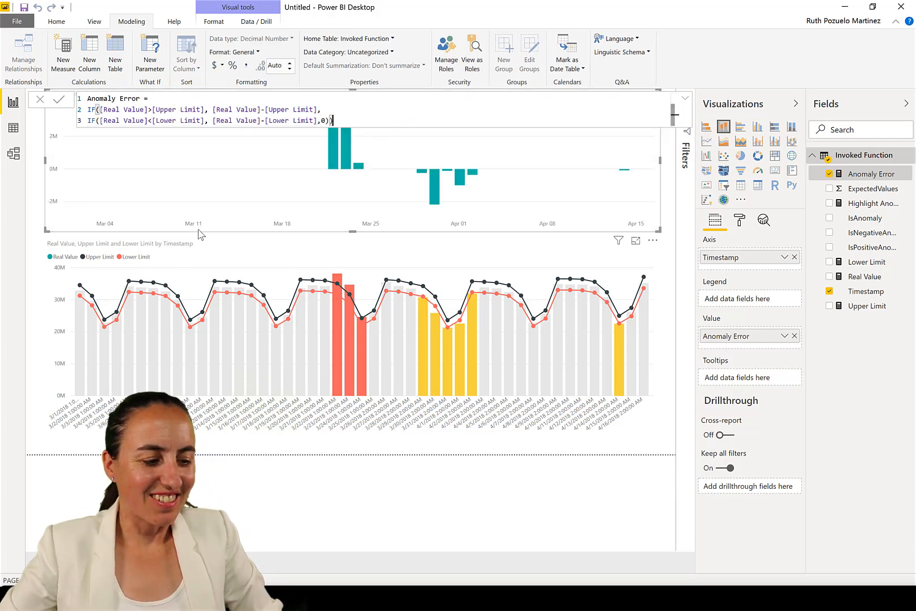
Resize and reposition the Anomaly Error by Timestamp column chart above the main chart
left_click(685, 99)
left_click(686, 100)
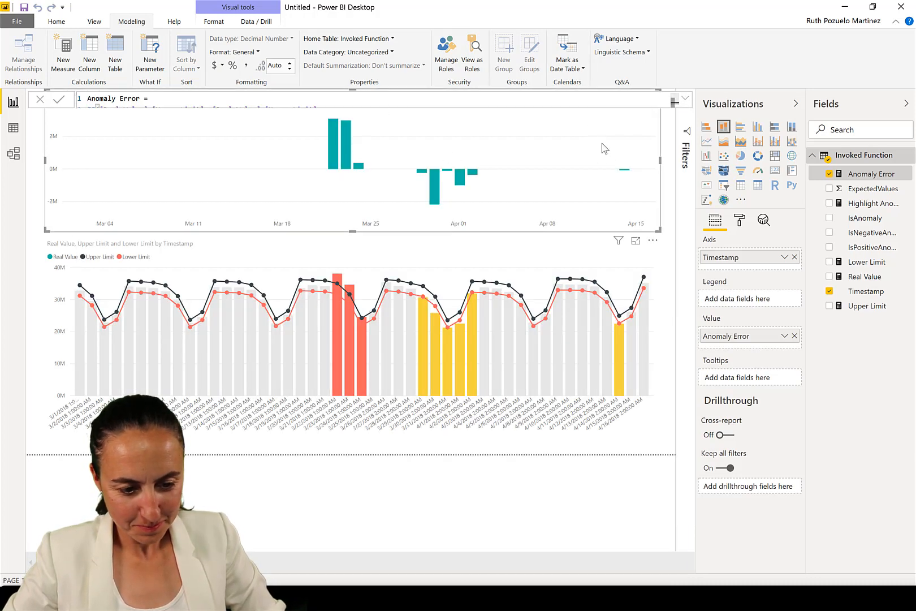
left_click_drag(659, 232, 647, 198)
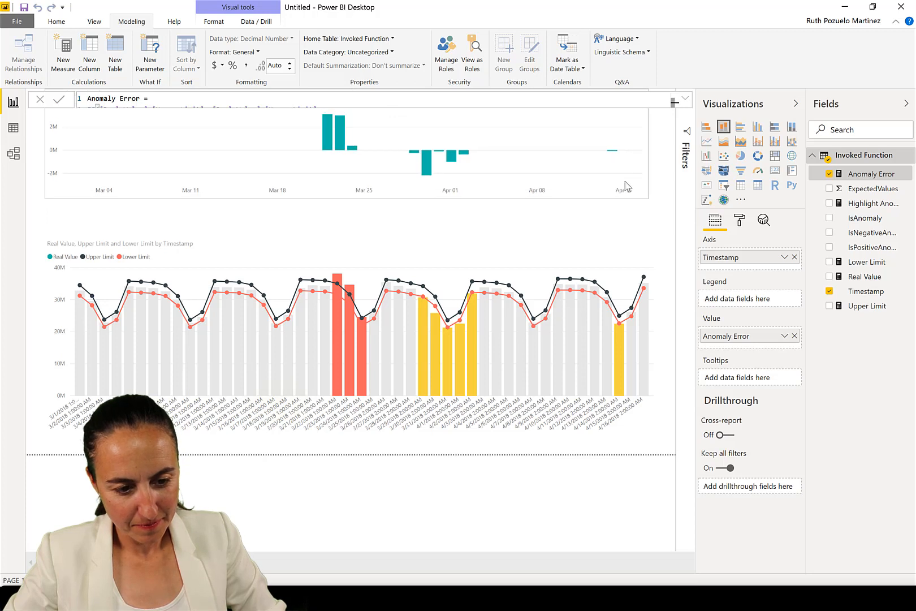
left_click_drag(608, 158, 615, 160)
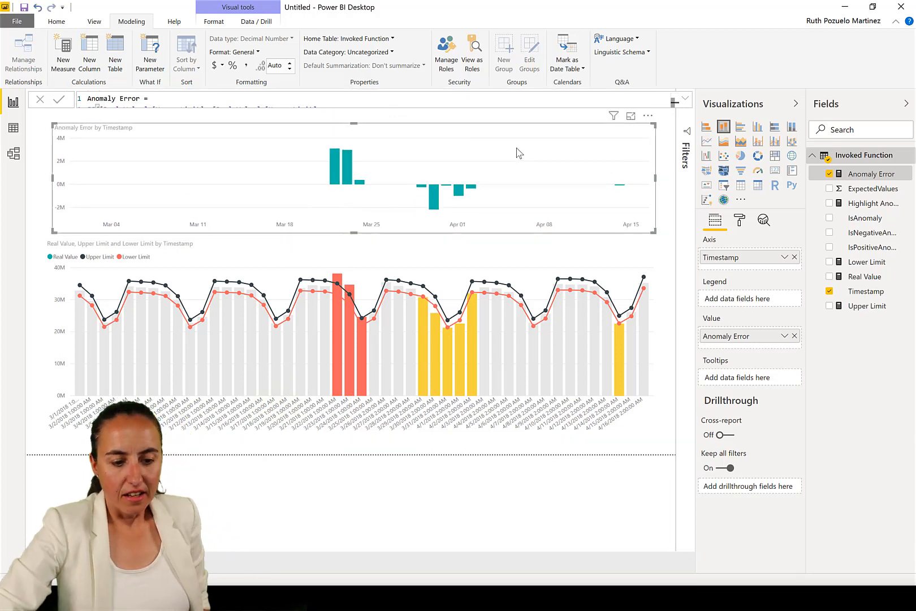
Turn on data labels for the Anomaly Error column chart
left_click(739, 221)
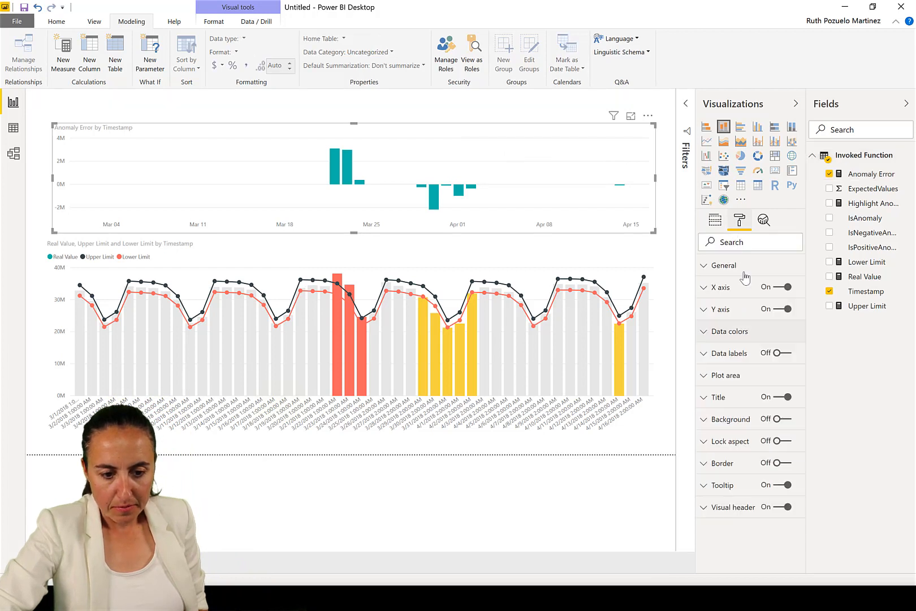
left_click(779, 352)
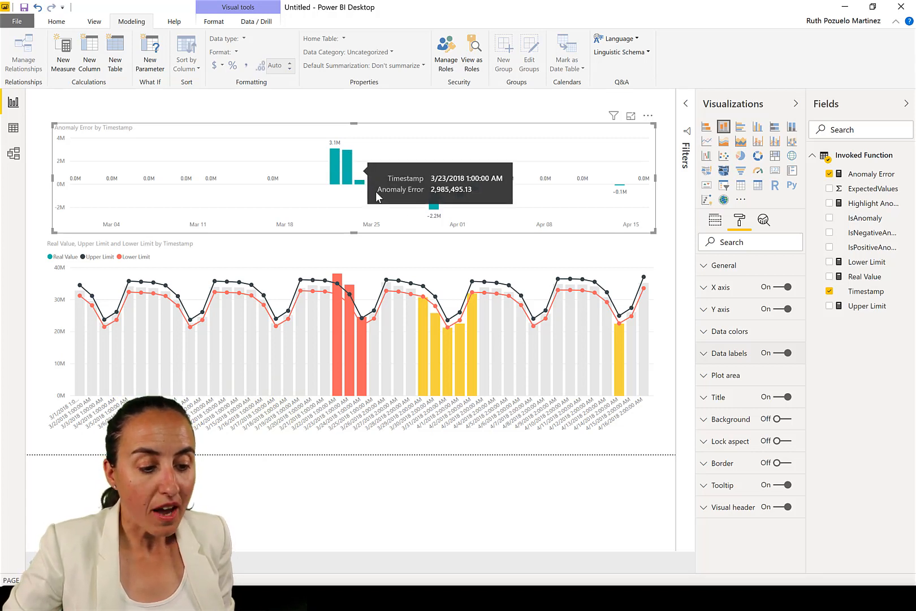
mouse_move(362, 185)
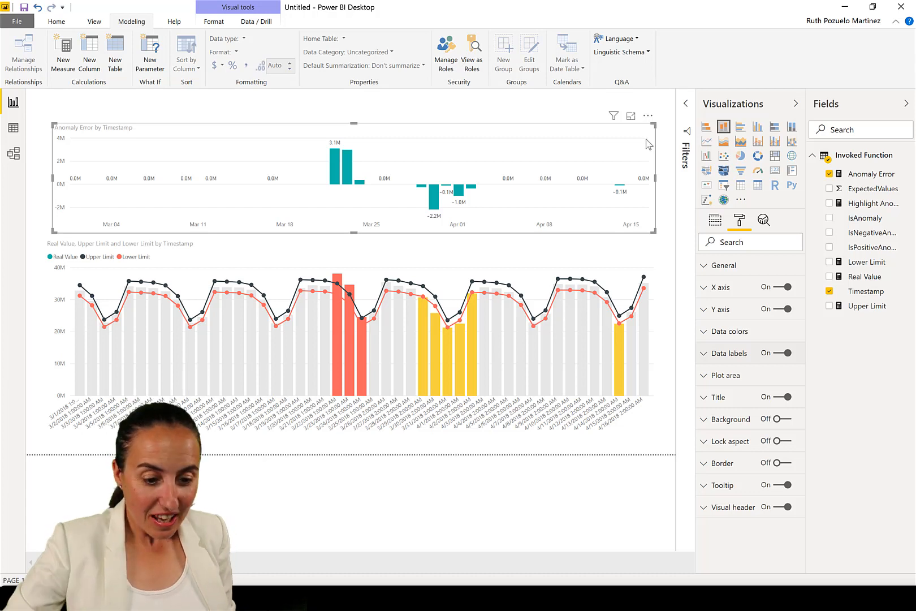
Remove Lower Limit from the line values of the Real Value and limits chart
left_click(627, 267)
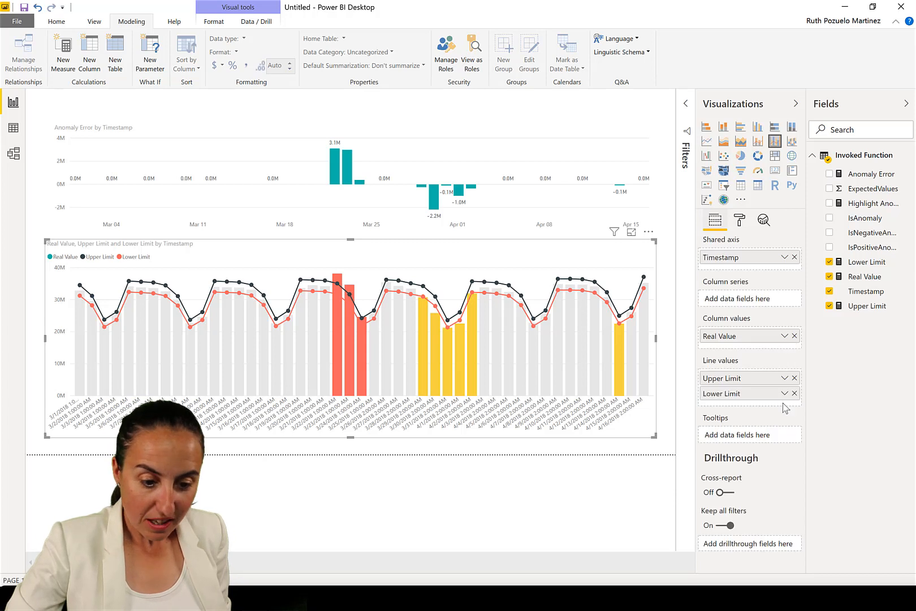
left_click(794, 395)
left_click(794, 378)
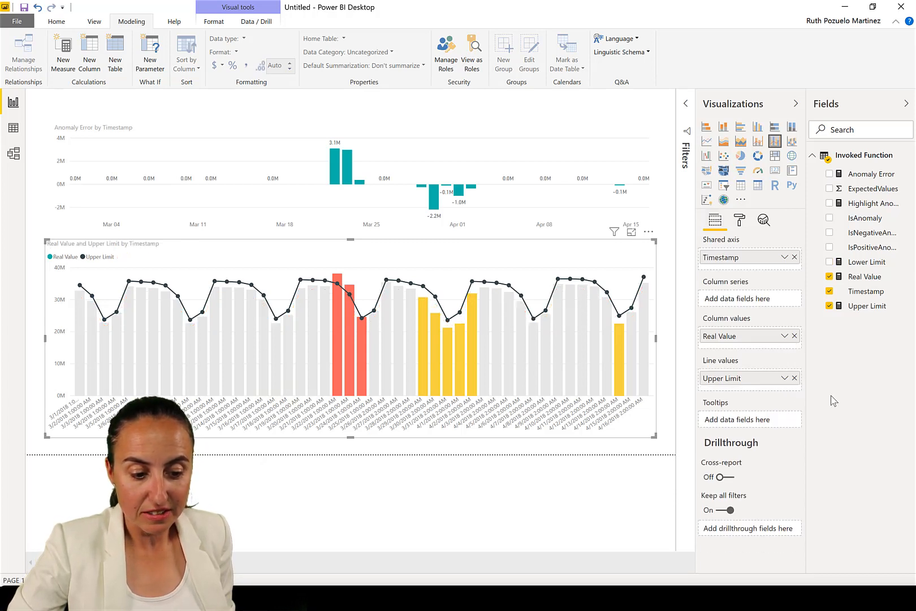